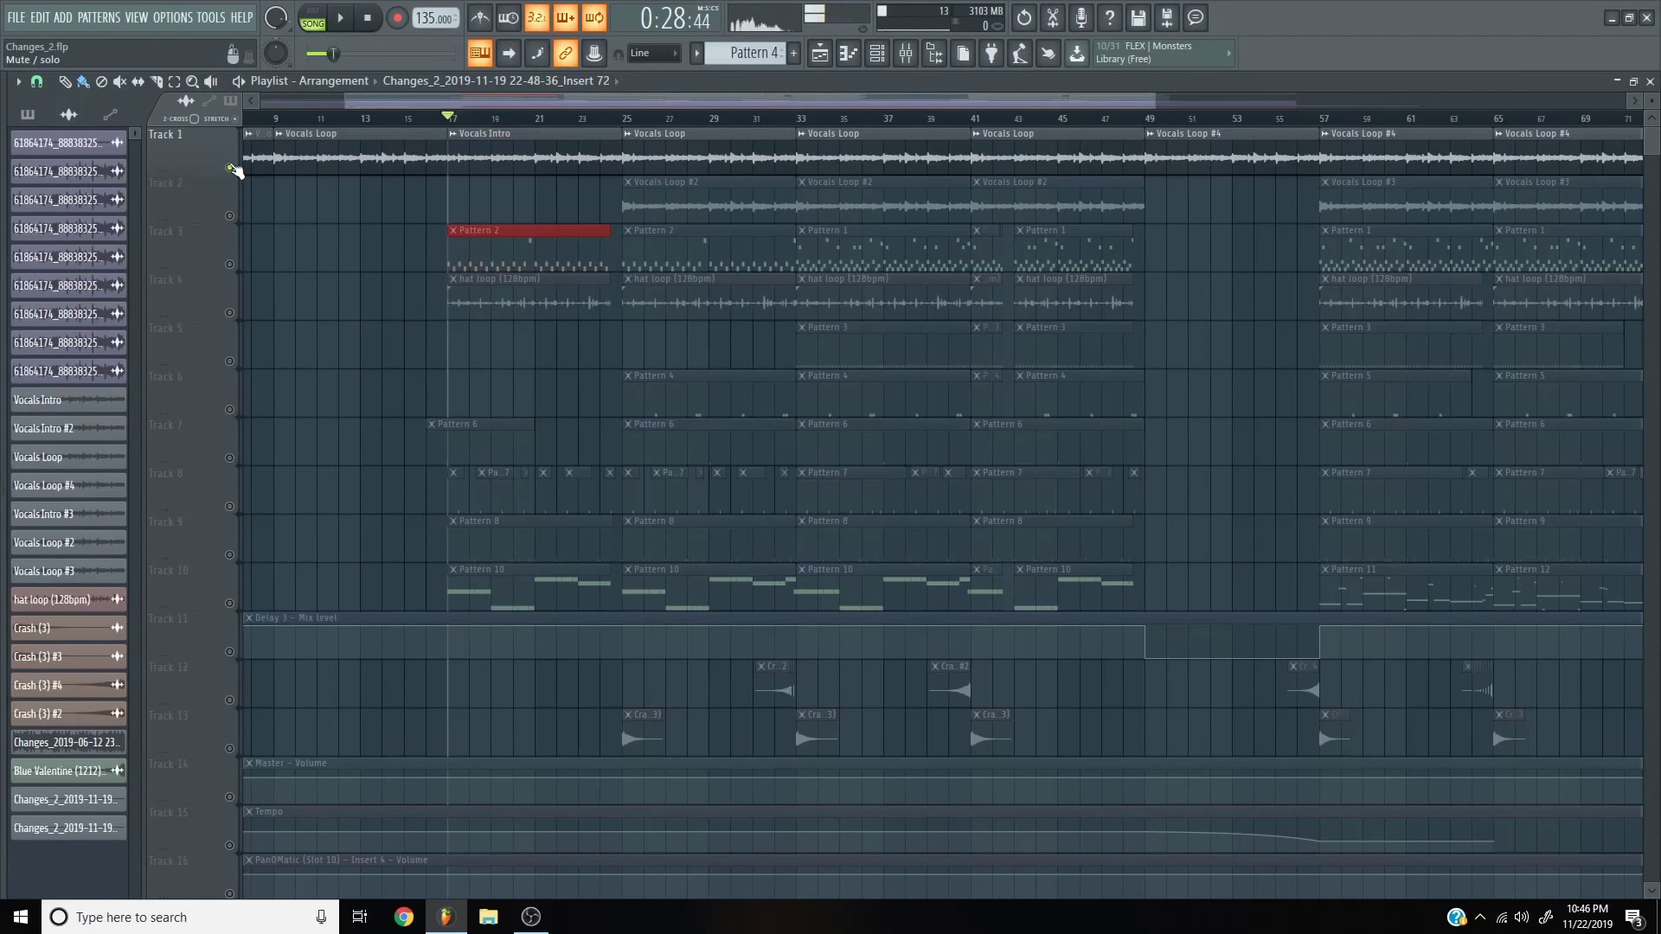
- Play the soloed vocal track from bar 17 and examine the effect chains of mixer Inserts 1 and 4
key(space)
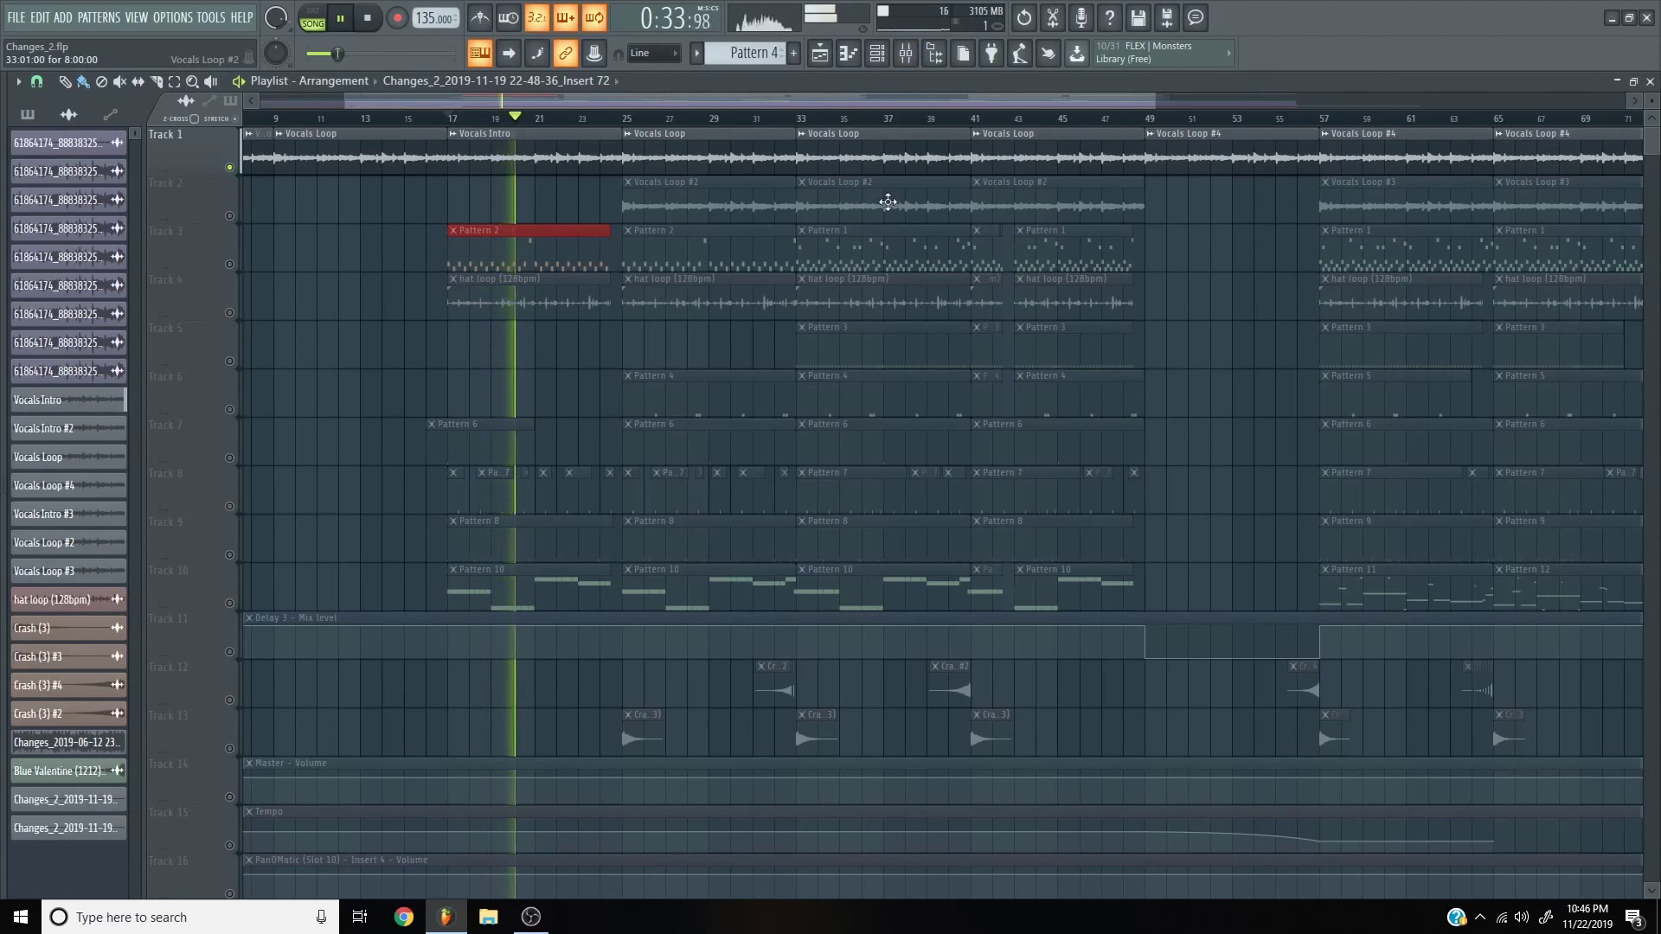
key(XF86AudioRaiseVolume)
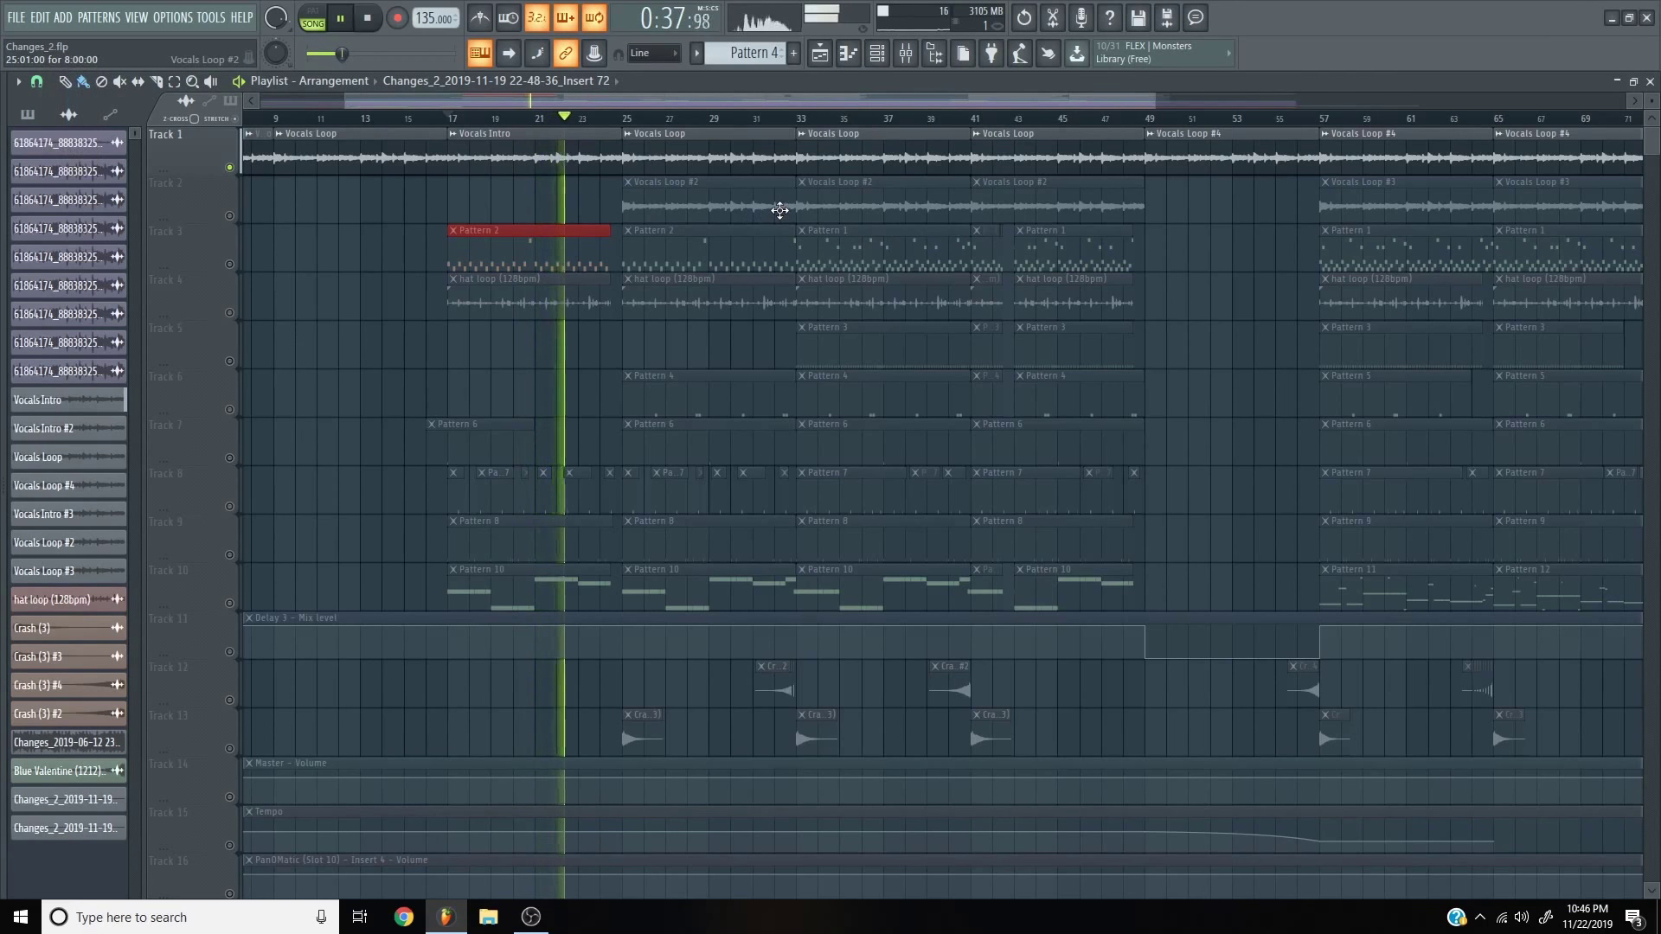
key(F9)
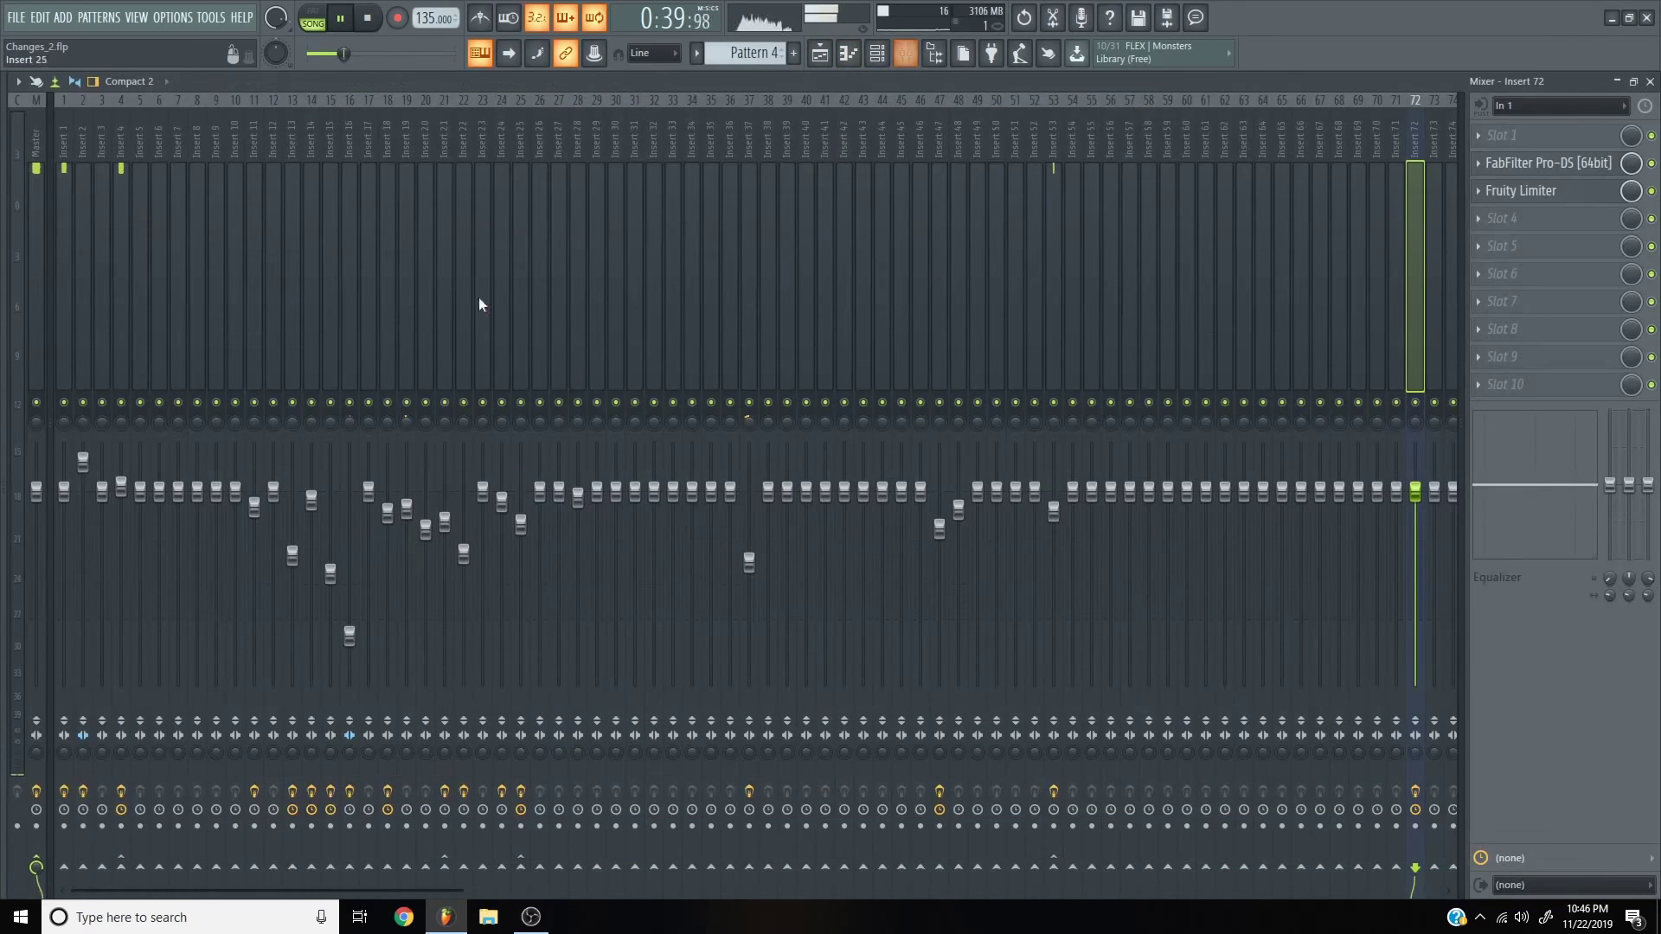
drag(755, 203, 66, 174)
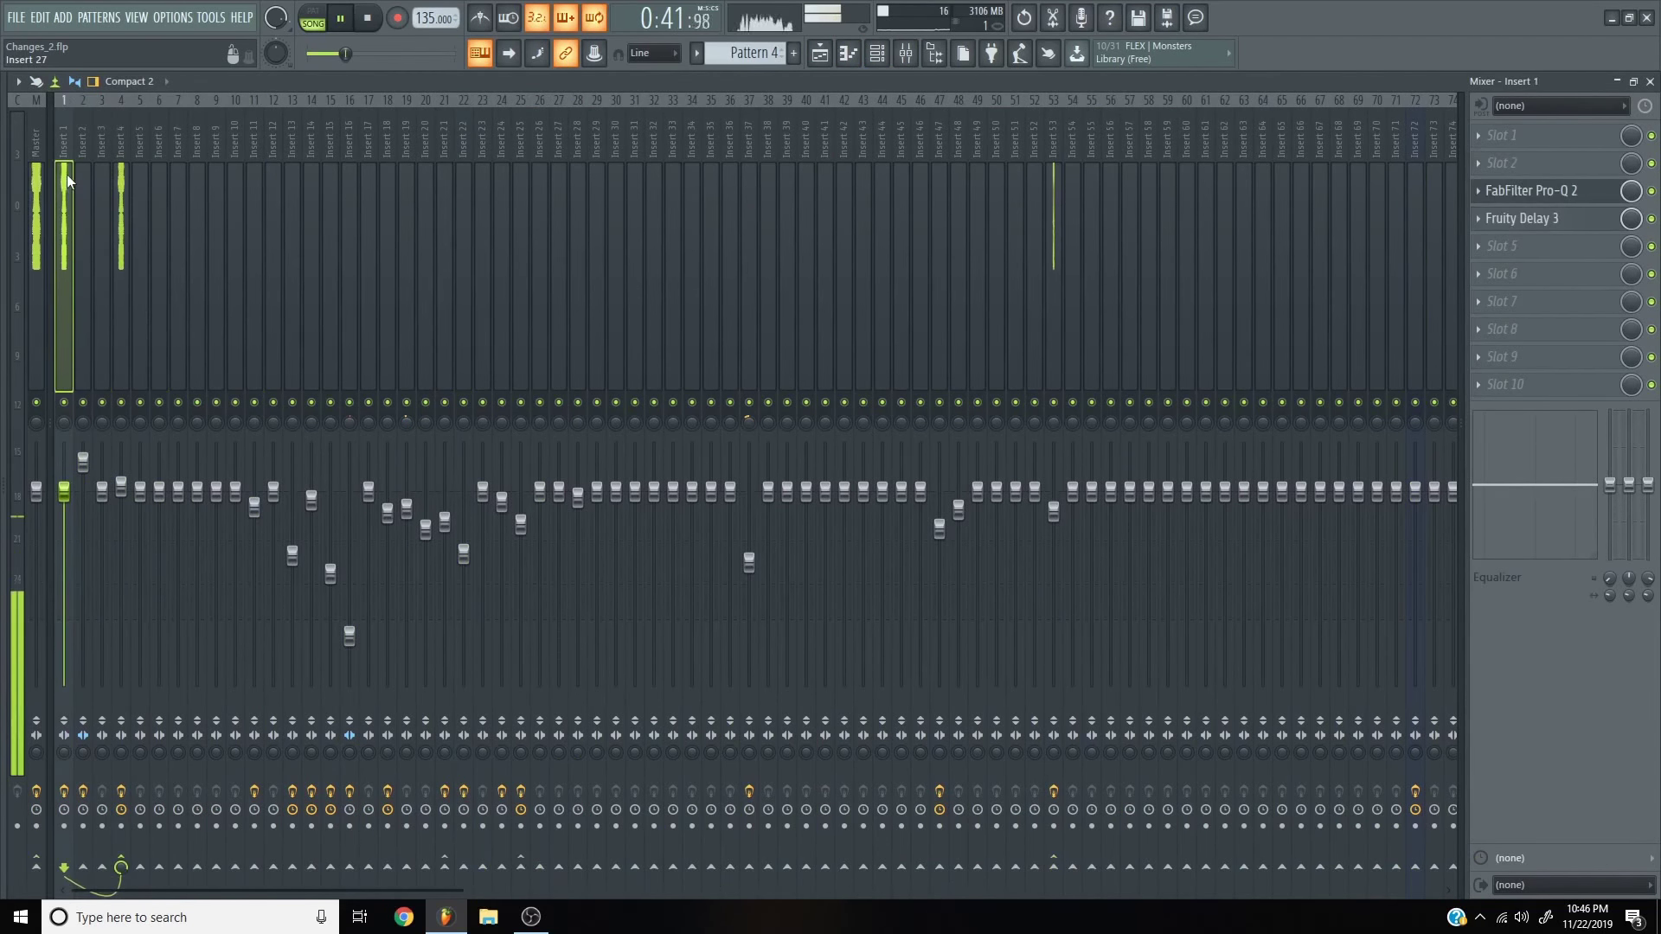
key(space)
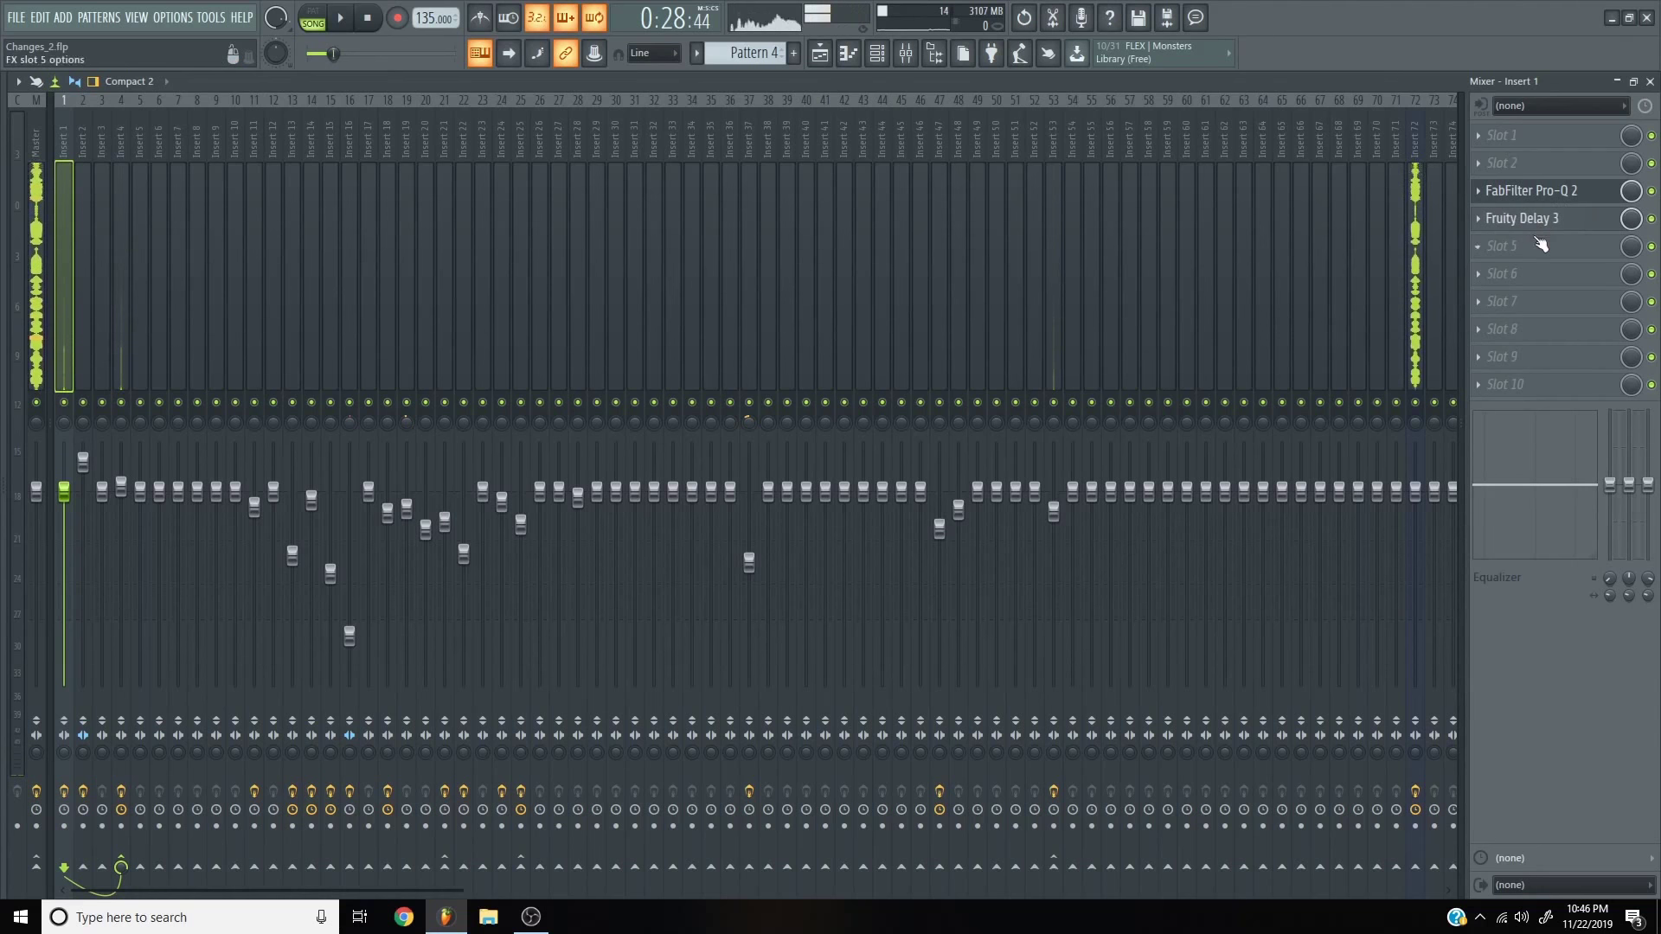
click(121, 301)
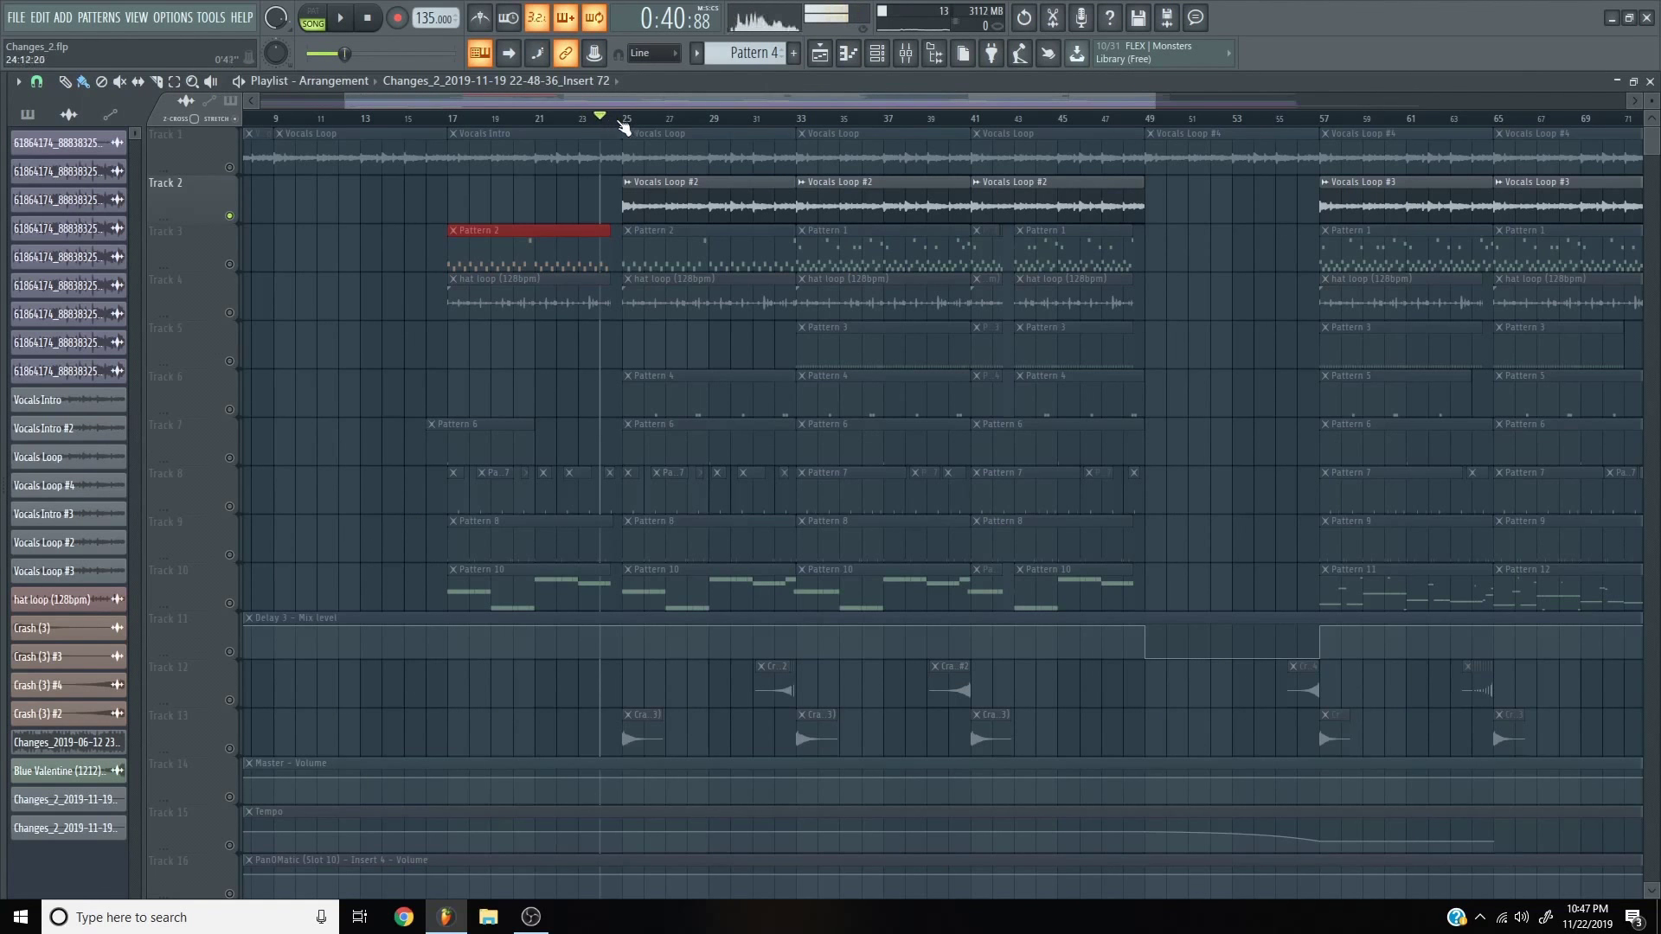
- Play the soloed Track 2 vocal loops from bar 25 and examine the FabFilter Pro-Q 2 curve on mixer Insert 2
key(space)
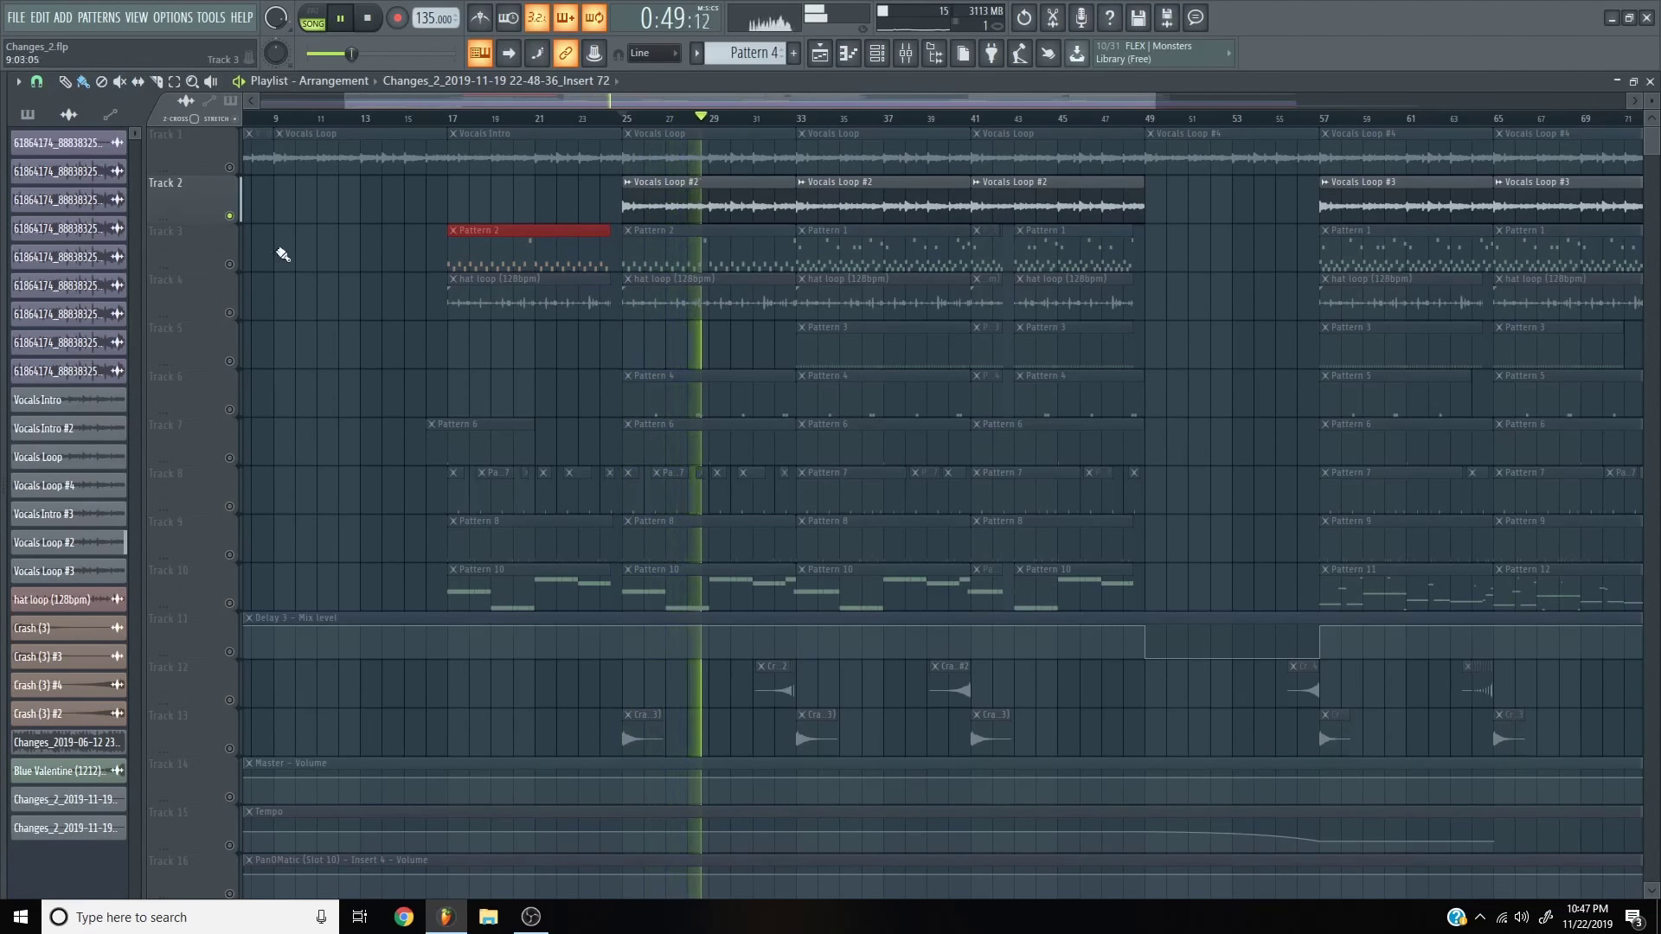
key(space)
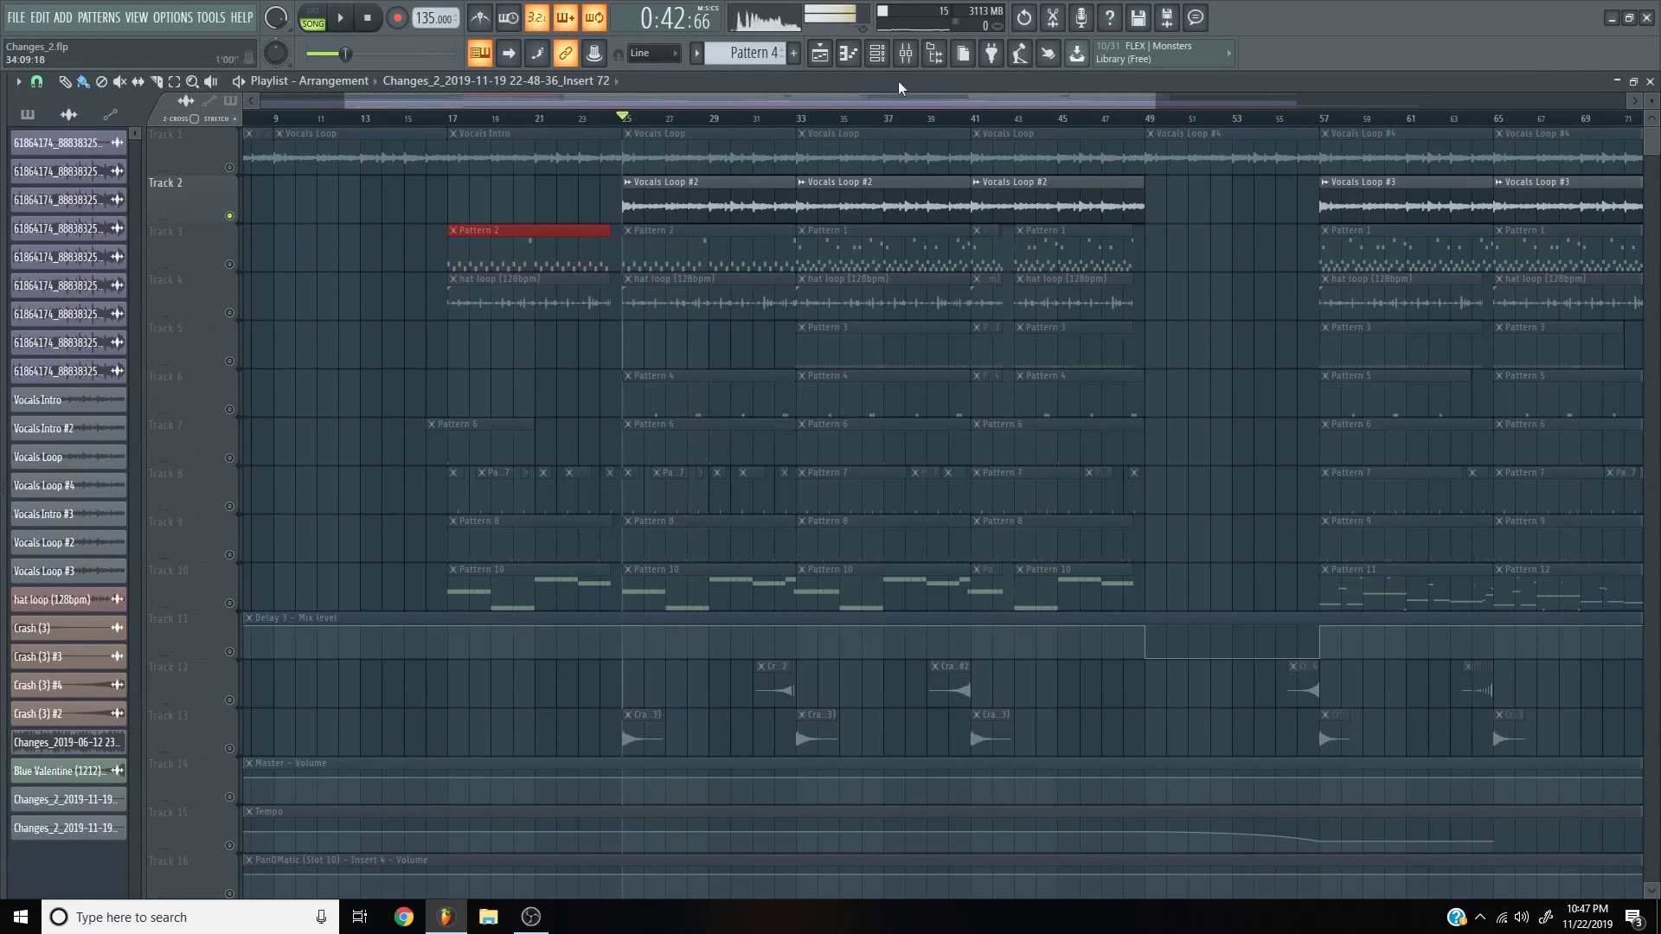
click(900, 54)
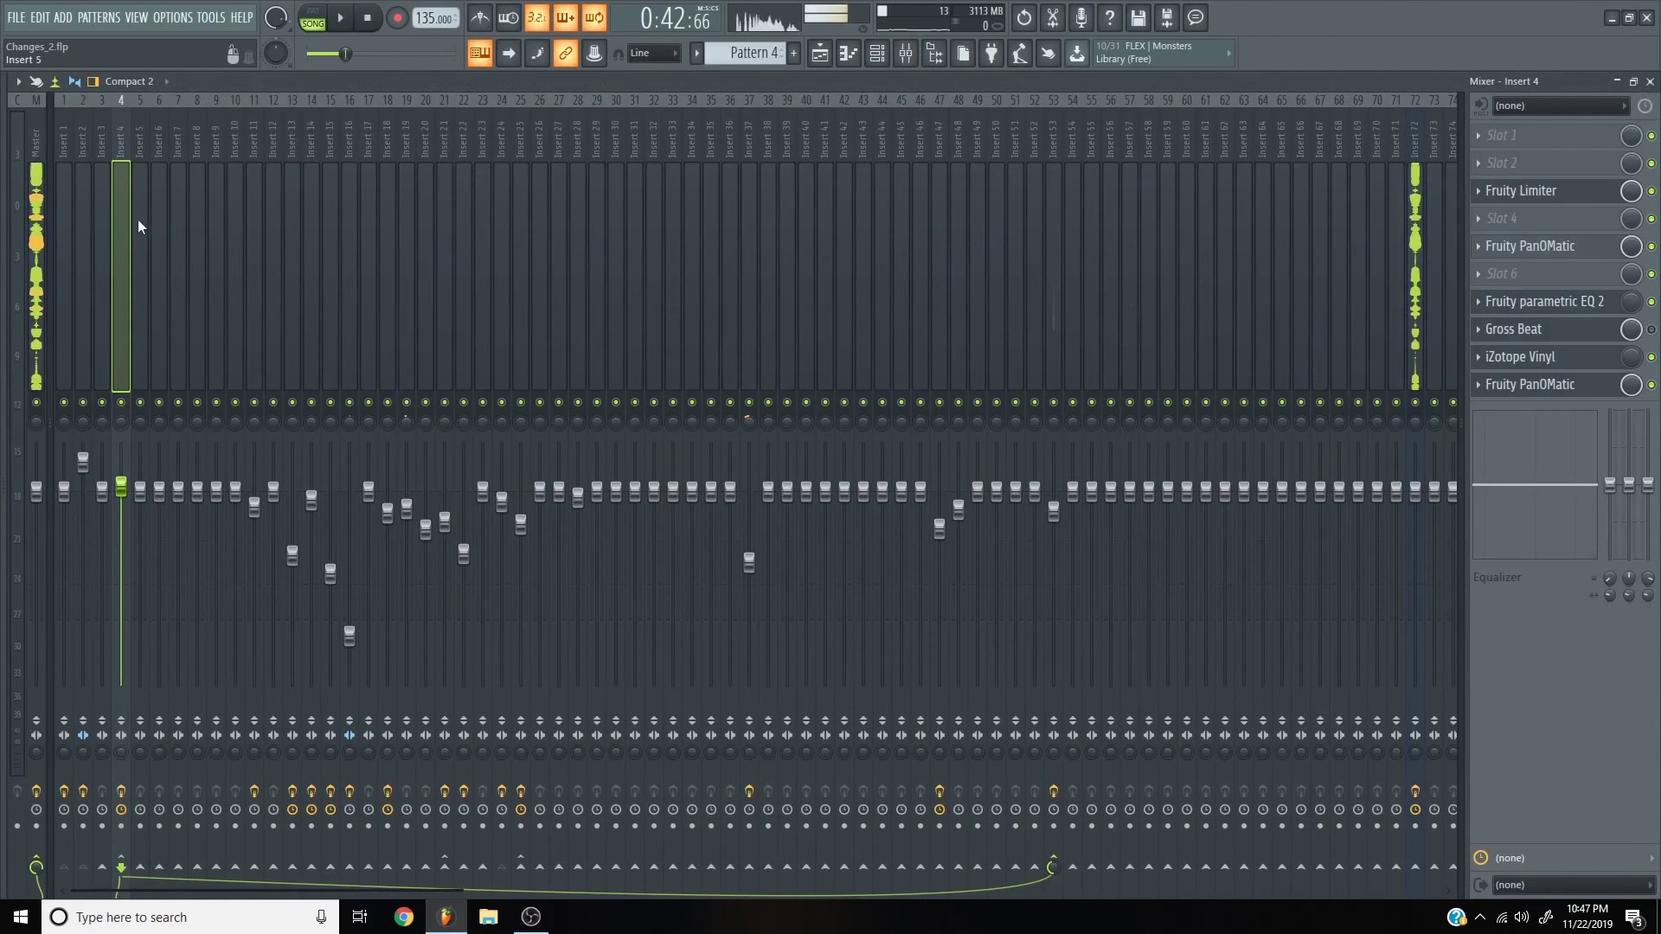
click(83, 217)
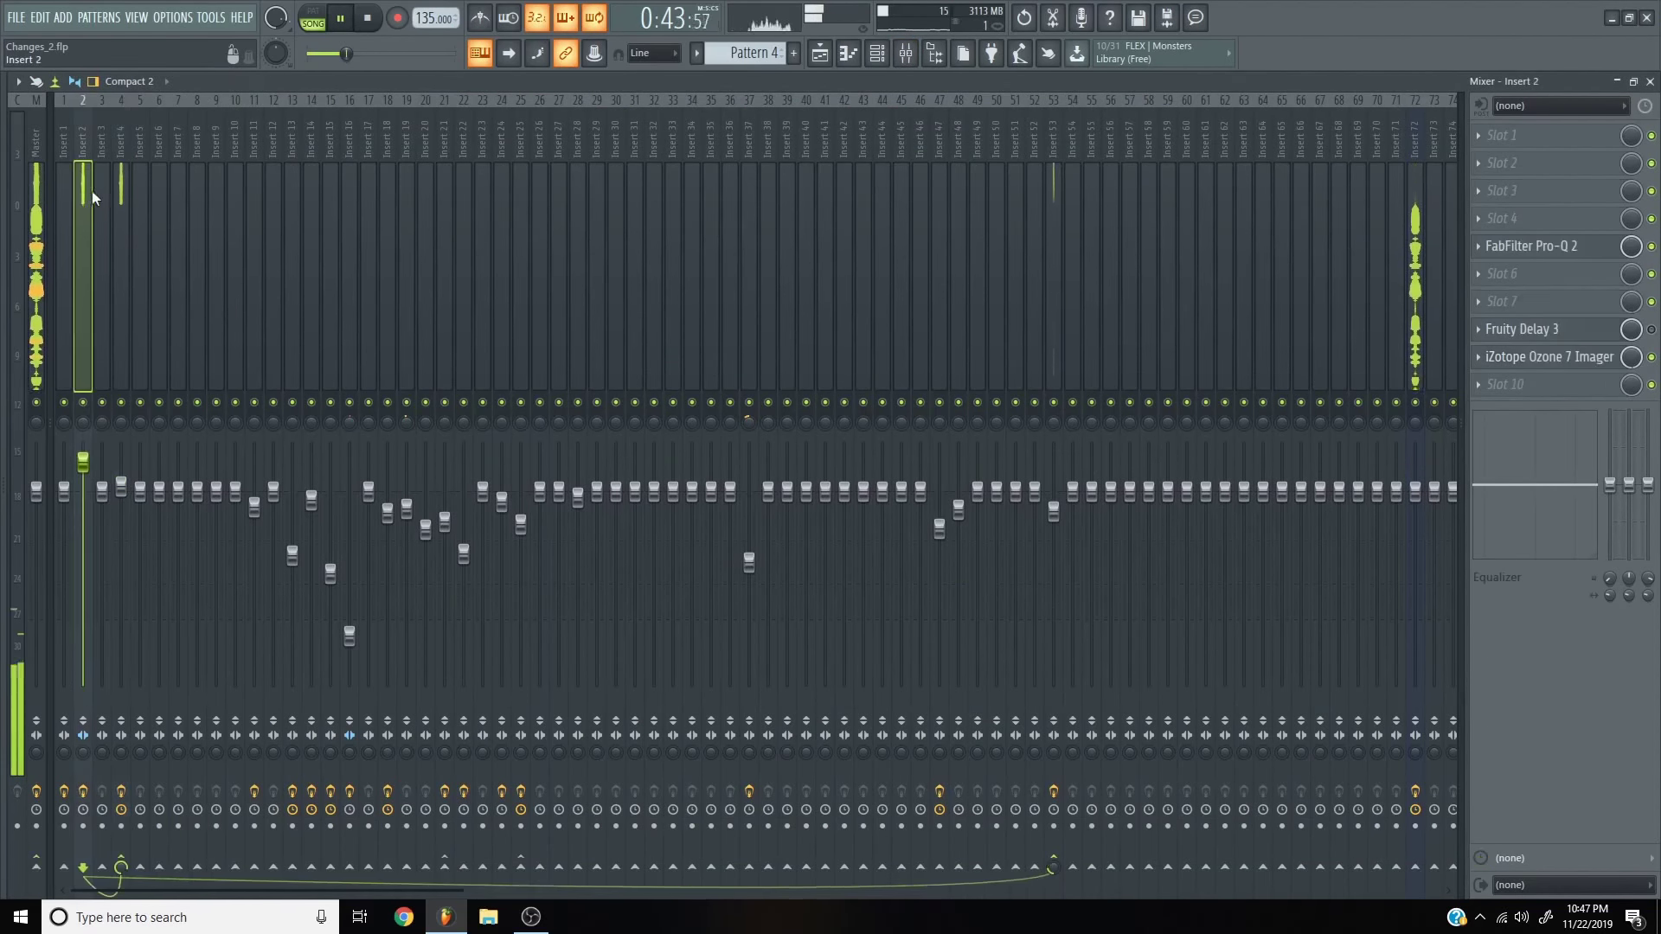
click(1561, 249)
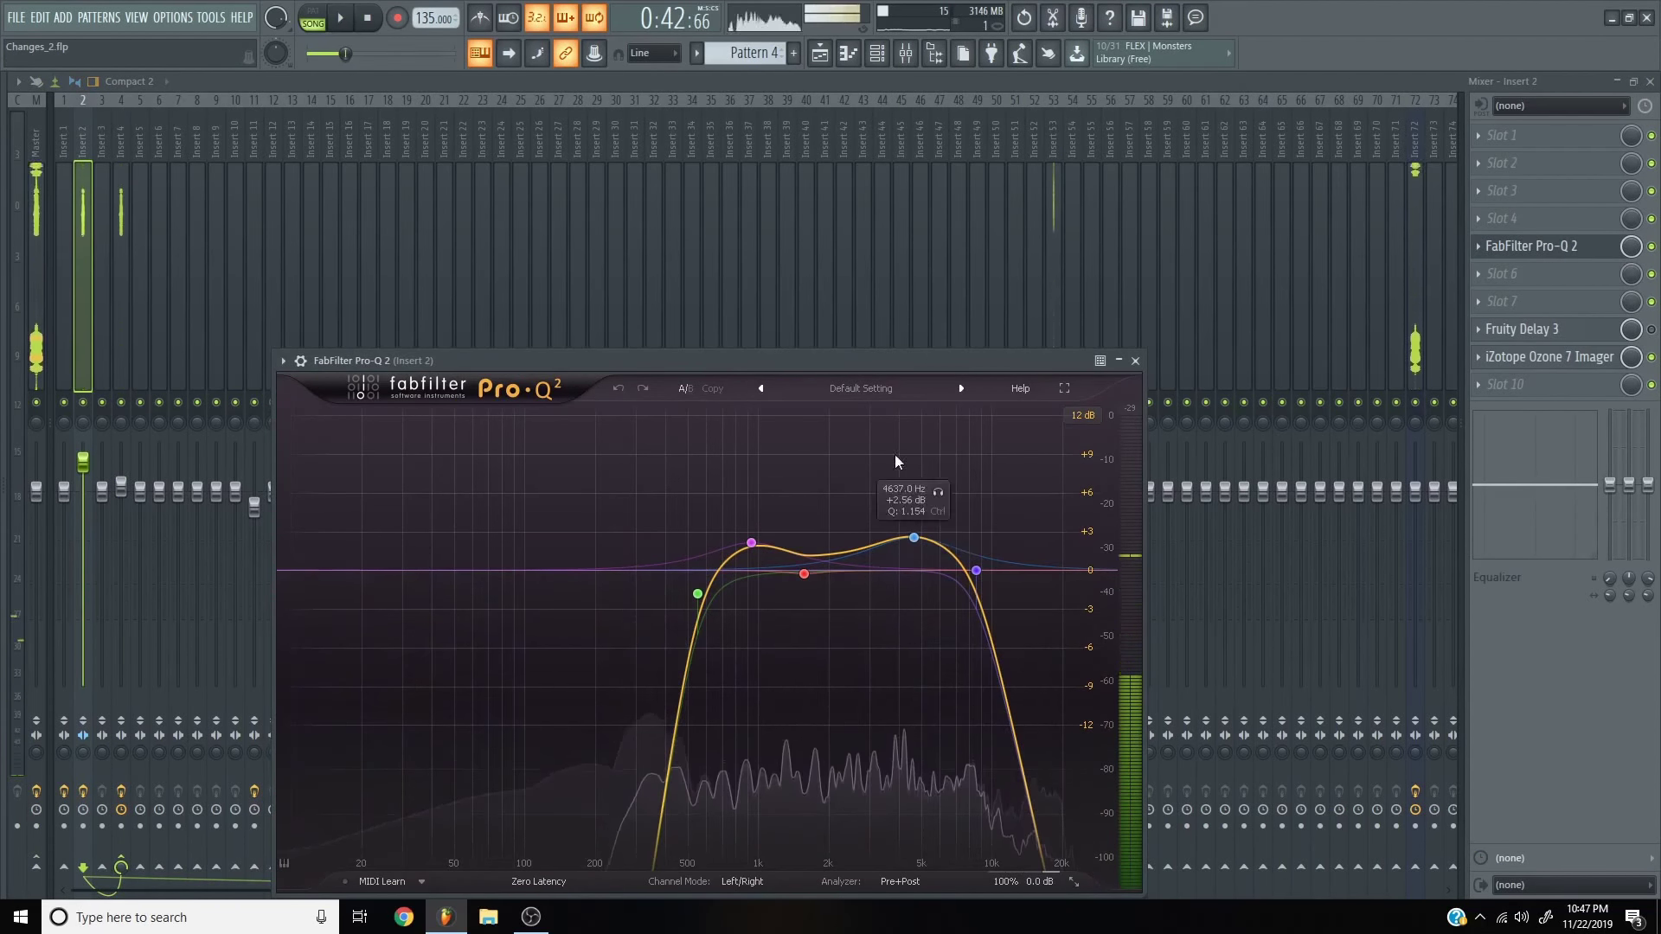
click(1135, 361)
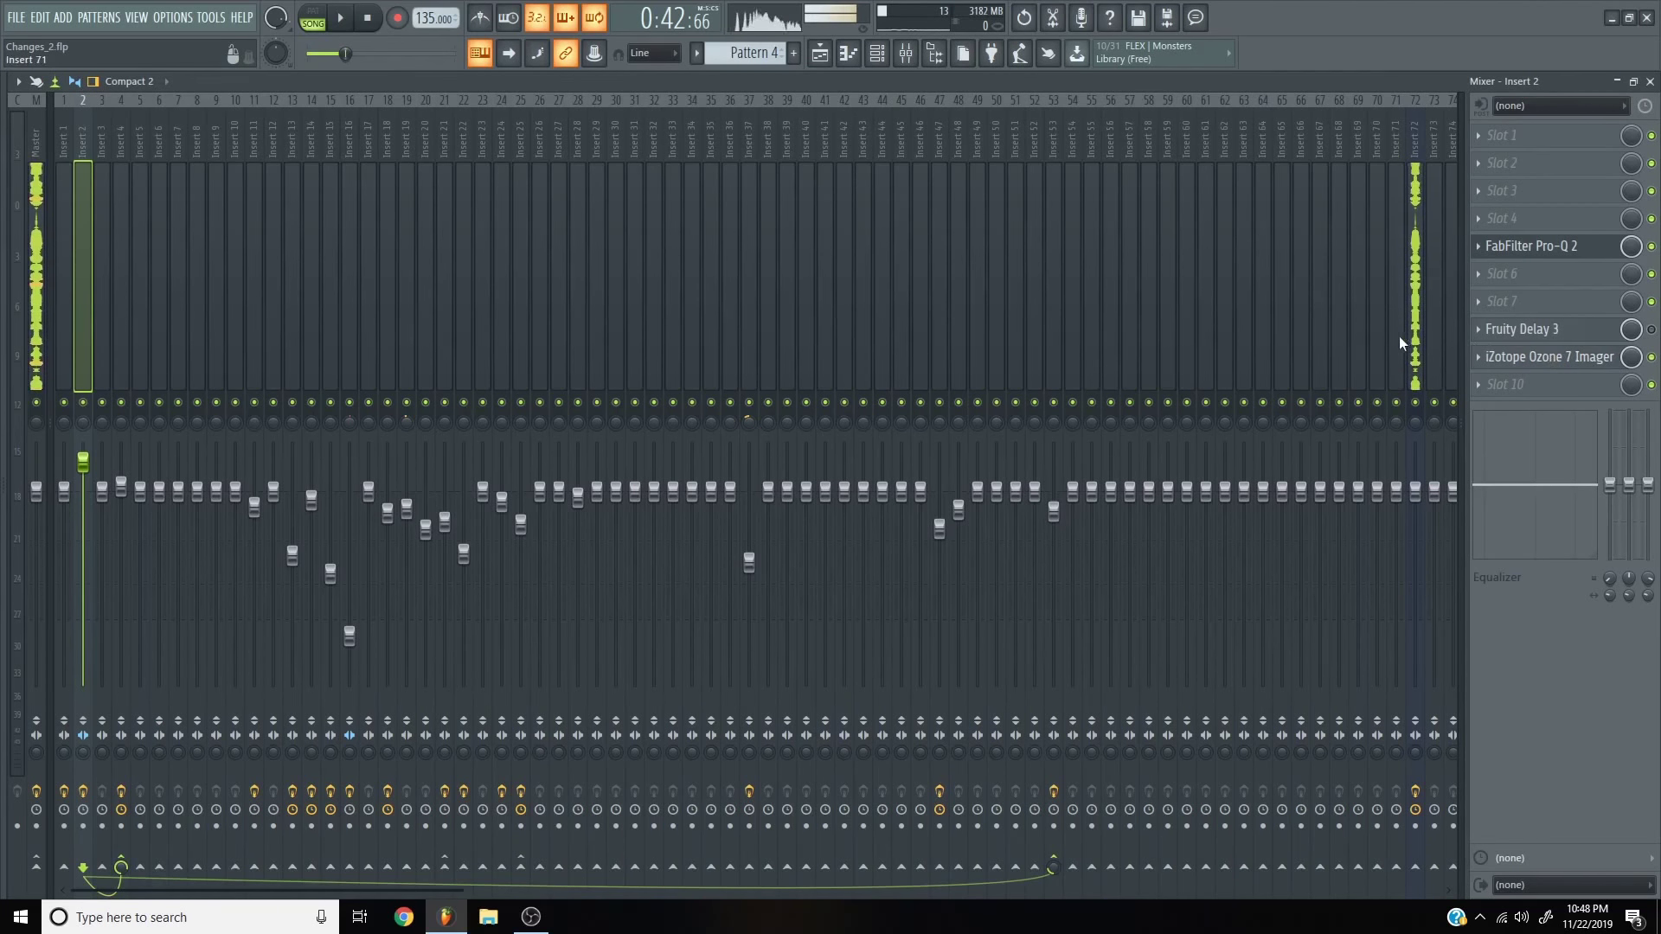
- Return to the playlist and audition the soloed Track 3 patterns from bar 25
click(819, 53)
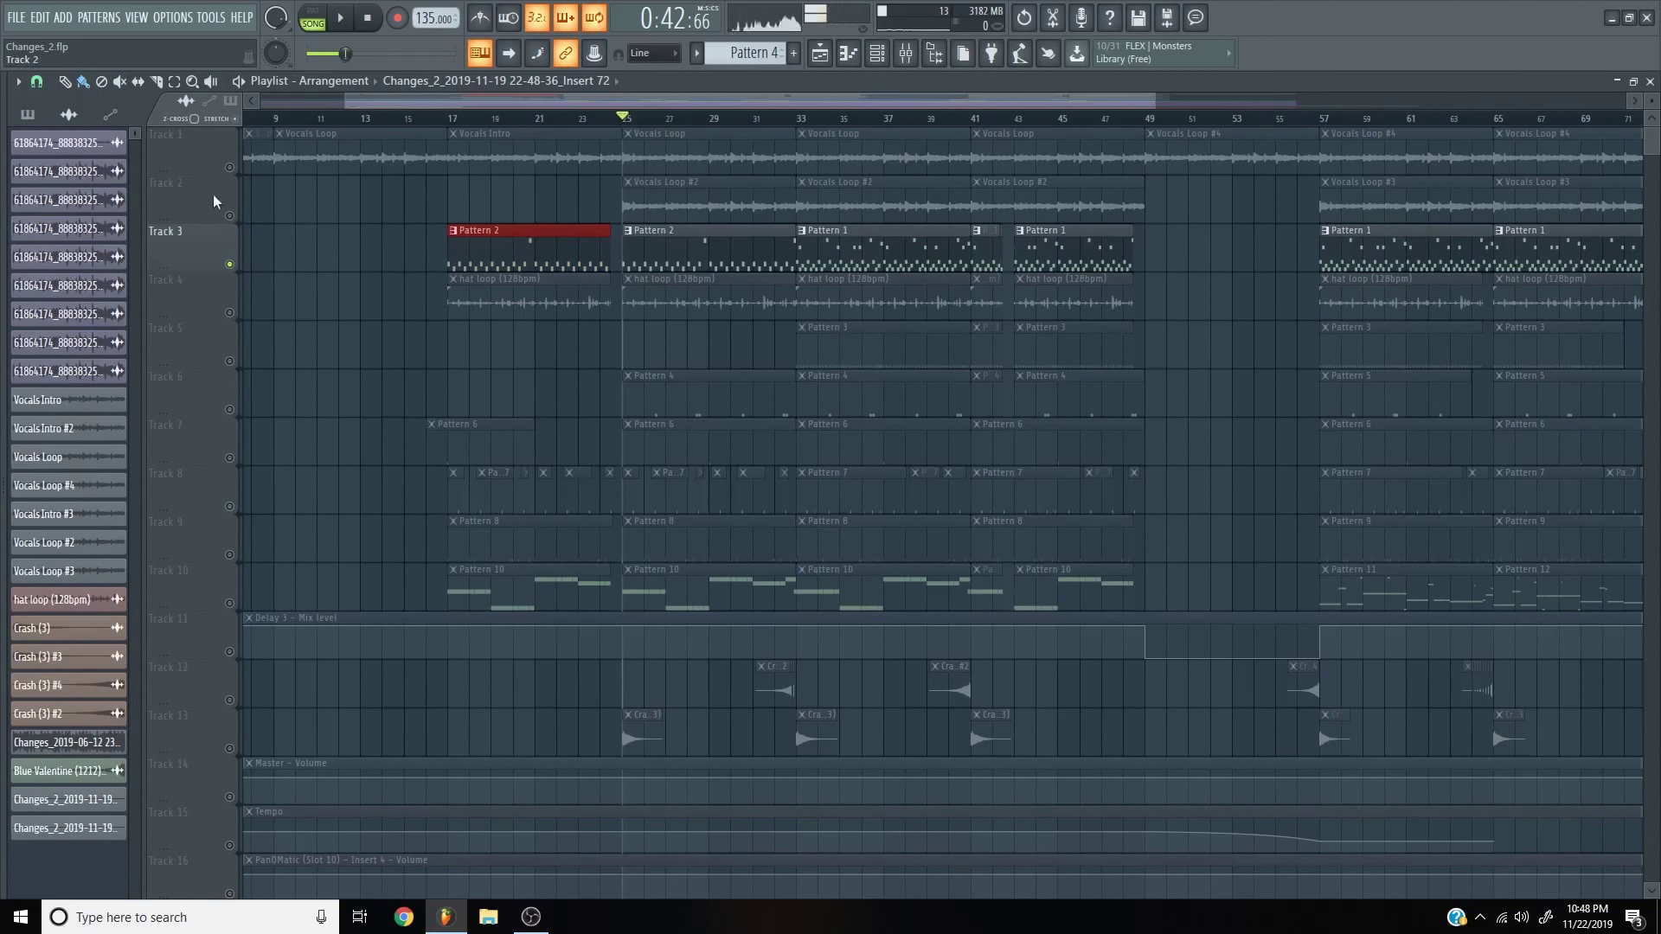
key(space)
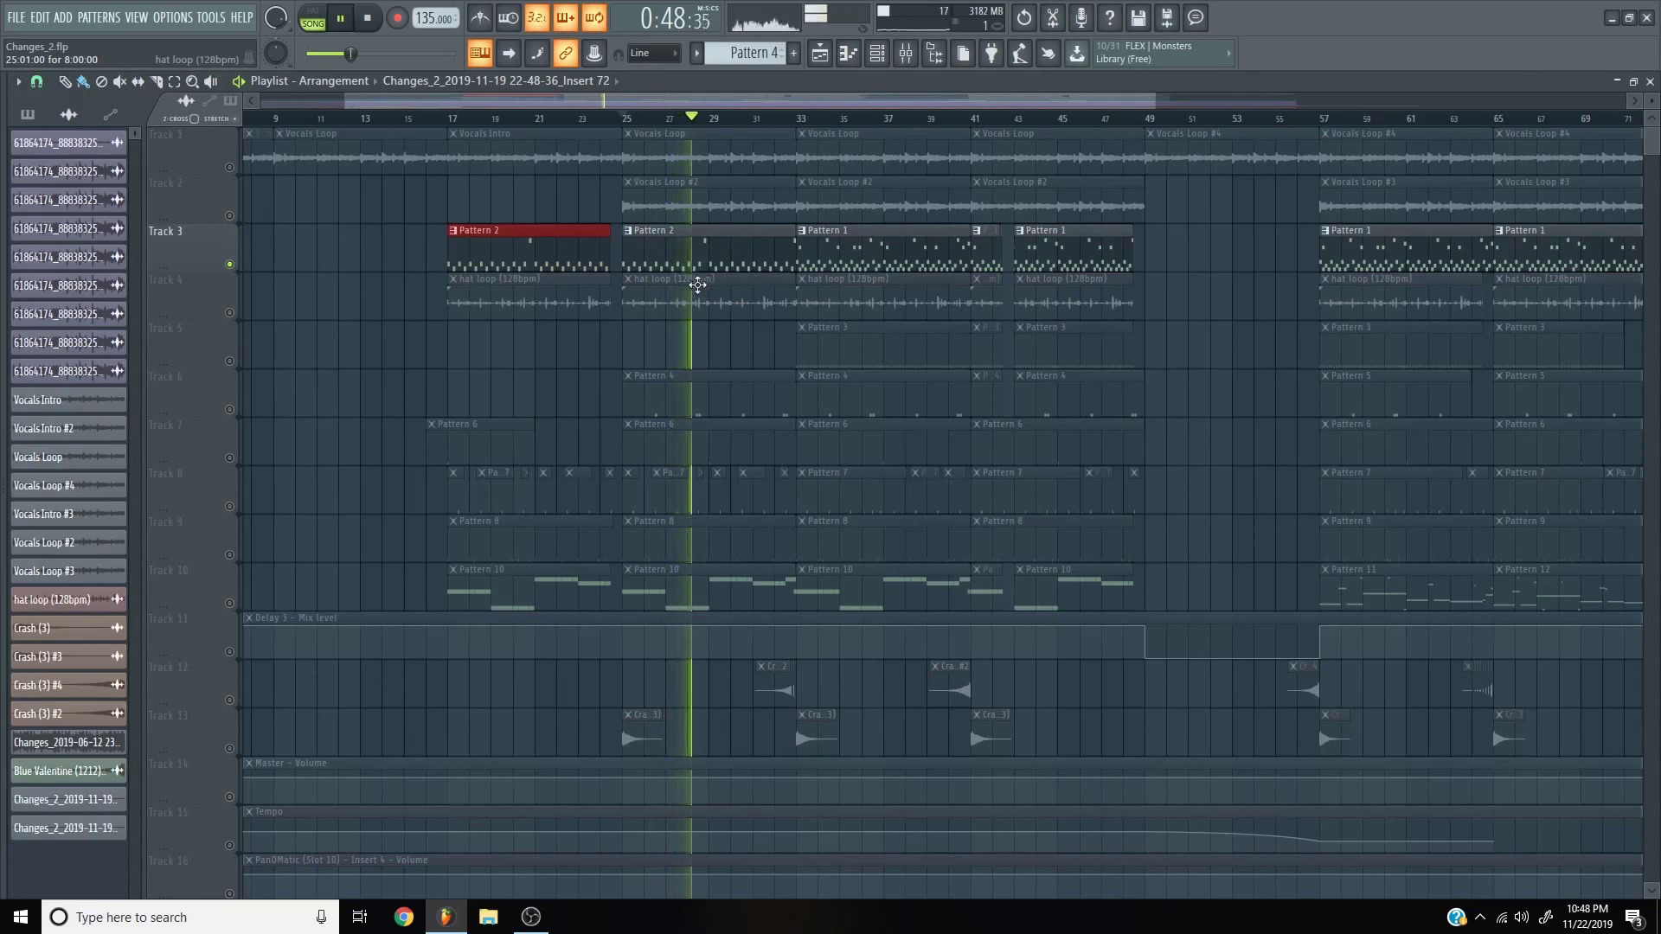
key(space)
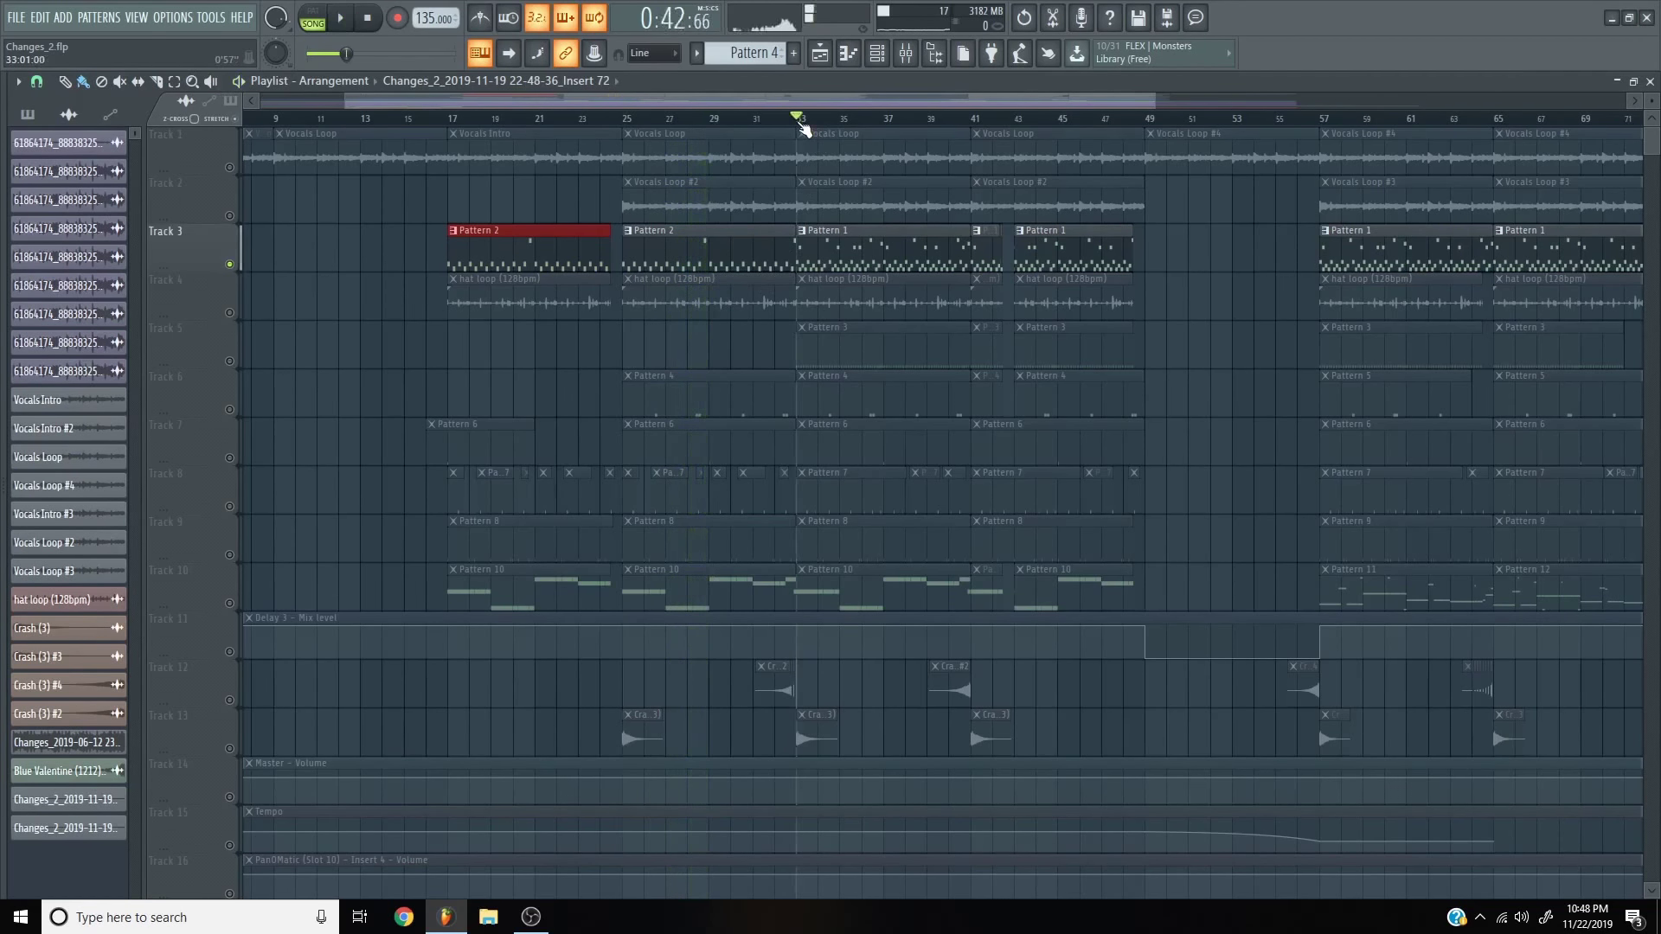
- Solo Track 5 and audition its Pattern 3 clips from bar 33
right_click(242, 362)
key(space)
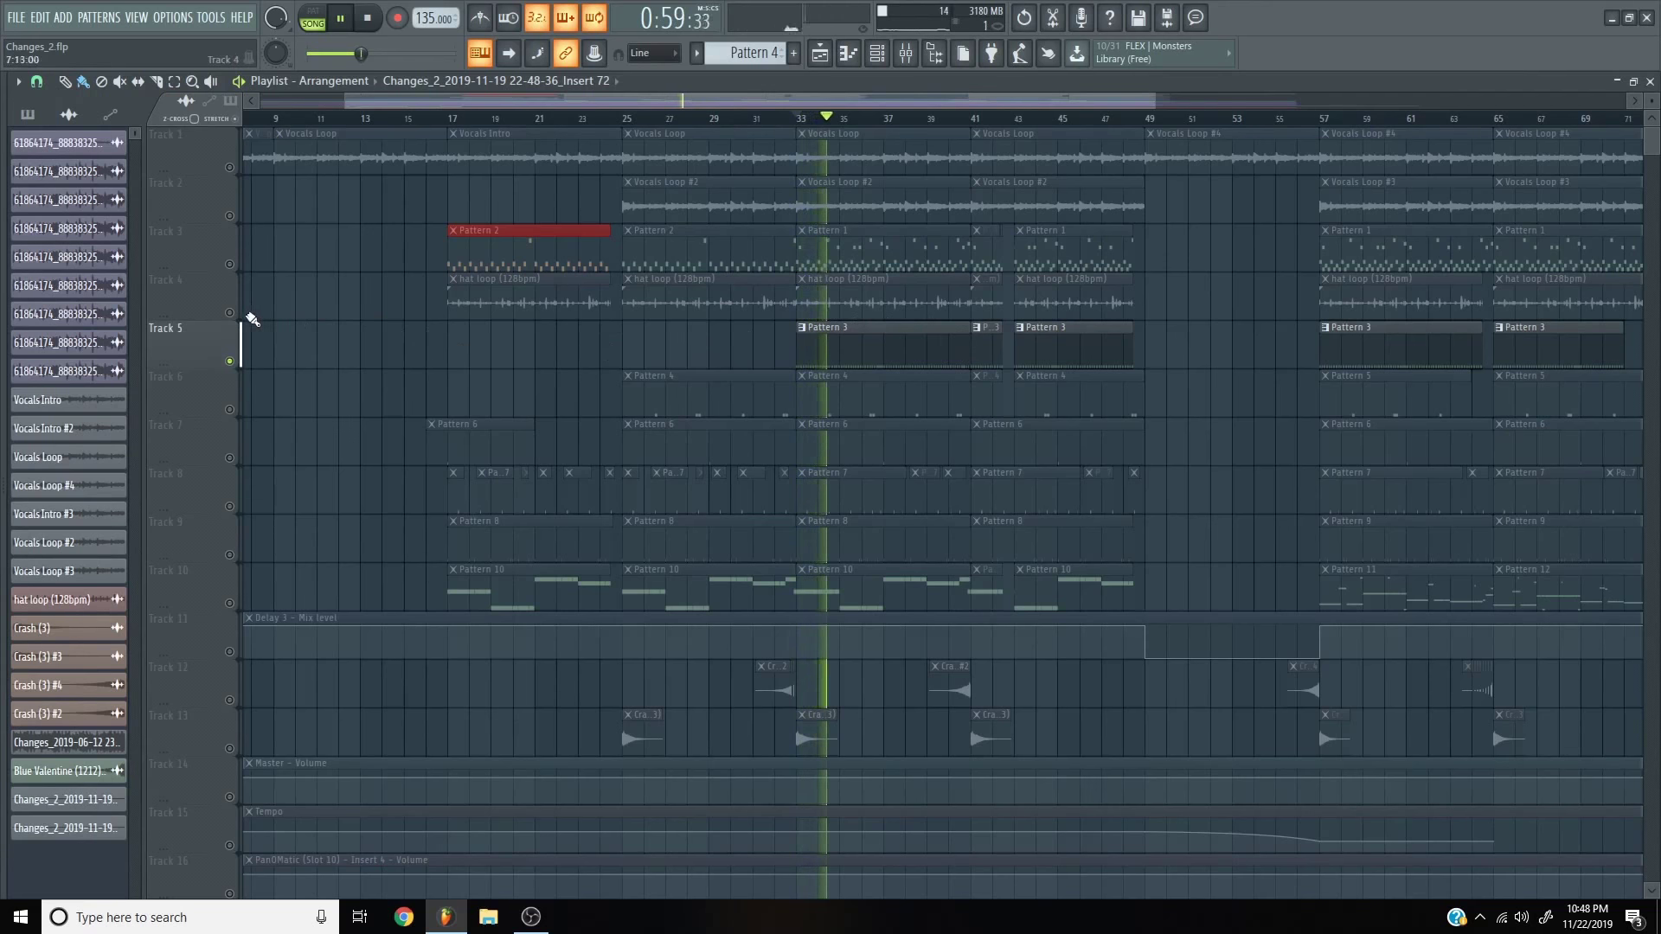
key(space)
- Unmute Tracks 3, 2 and 1 and play them together with Track 5 from bar 33
click(230, 264)
key(space)
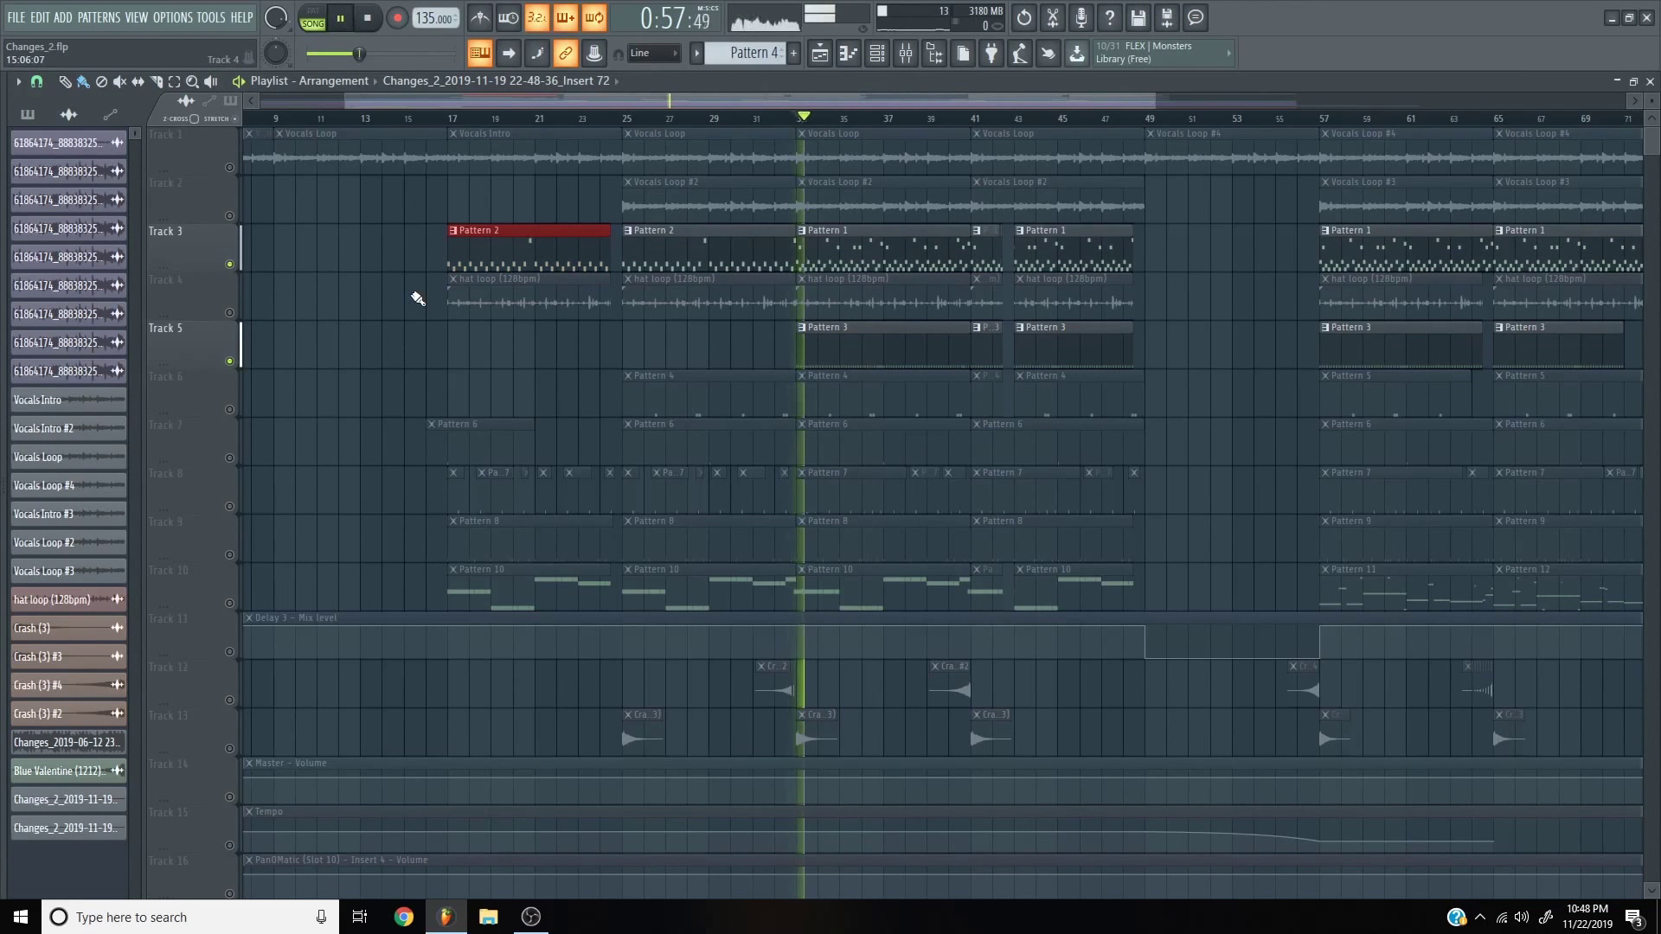
click(229, 216)
click(230, 167)
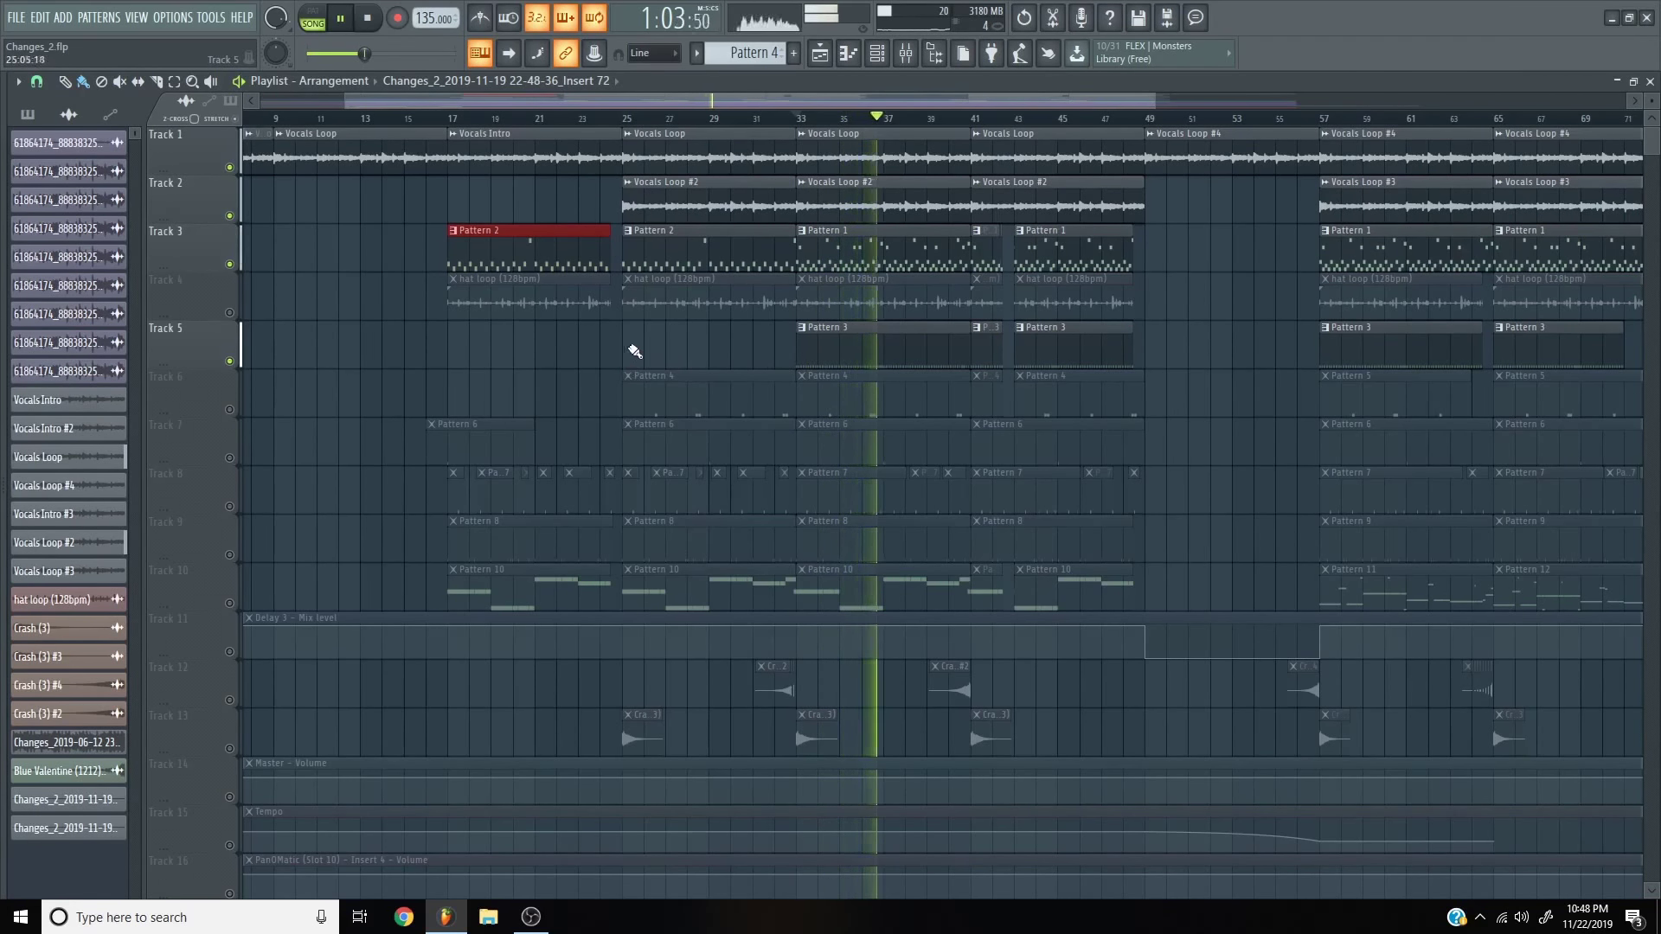
key(space)
- Mute Track 3, unmute the hat loop on Track 4, and play the arrangement from bar 17
click(448, 118)
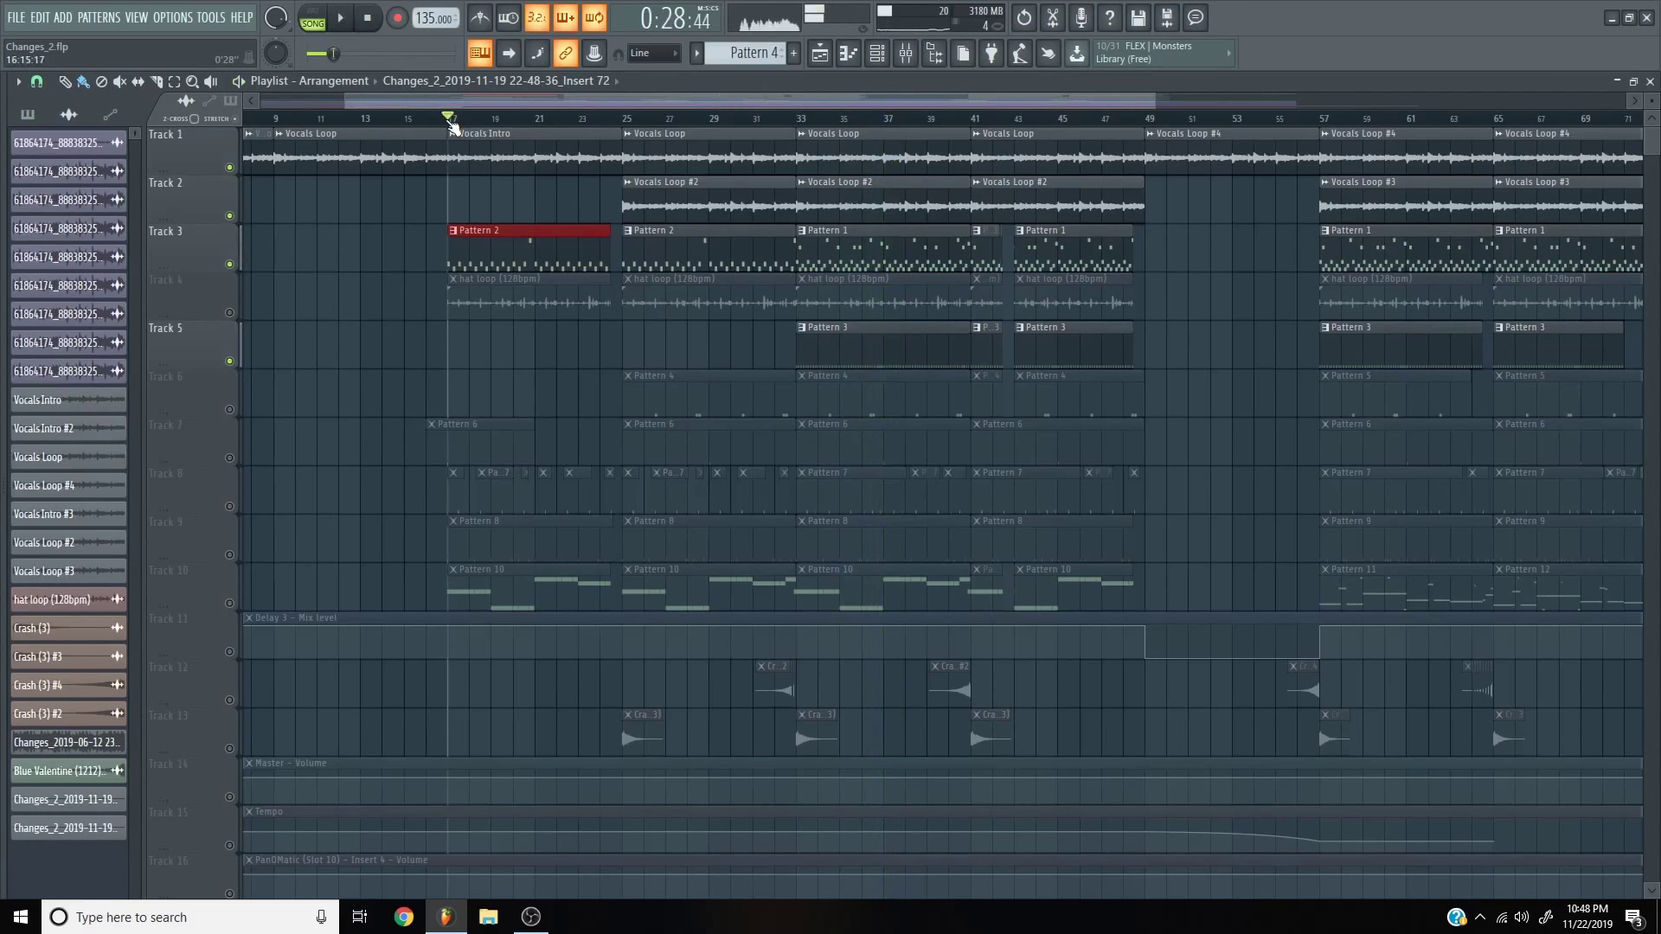
click(229, 264)
click(230, 313)
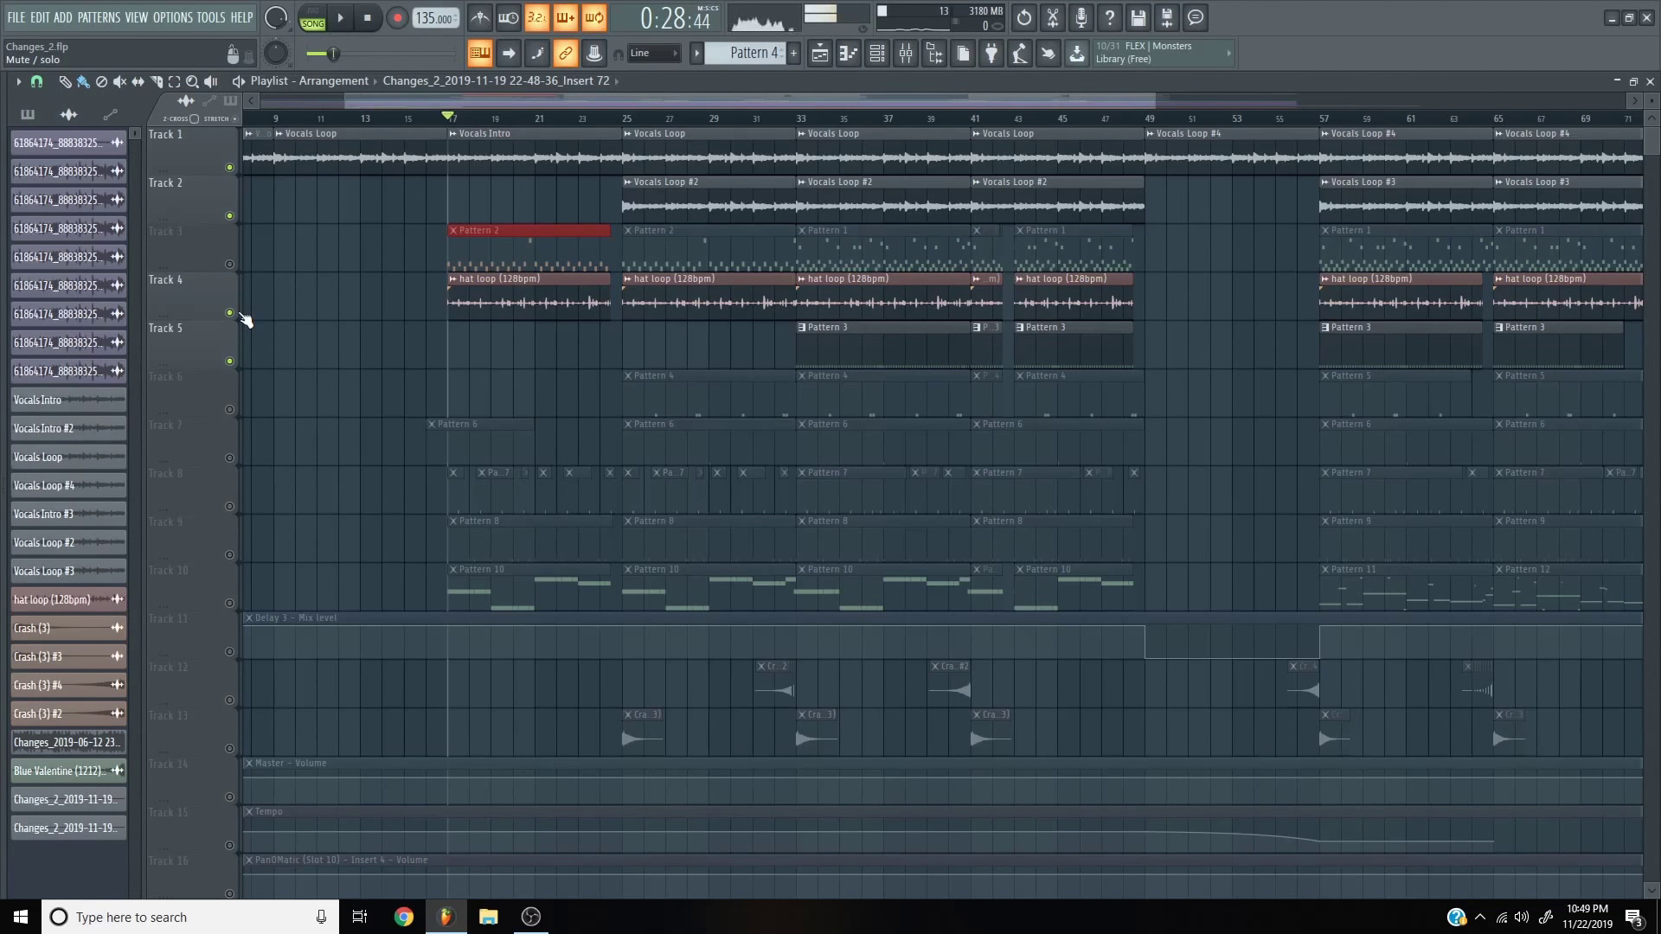
key(space)
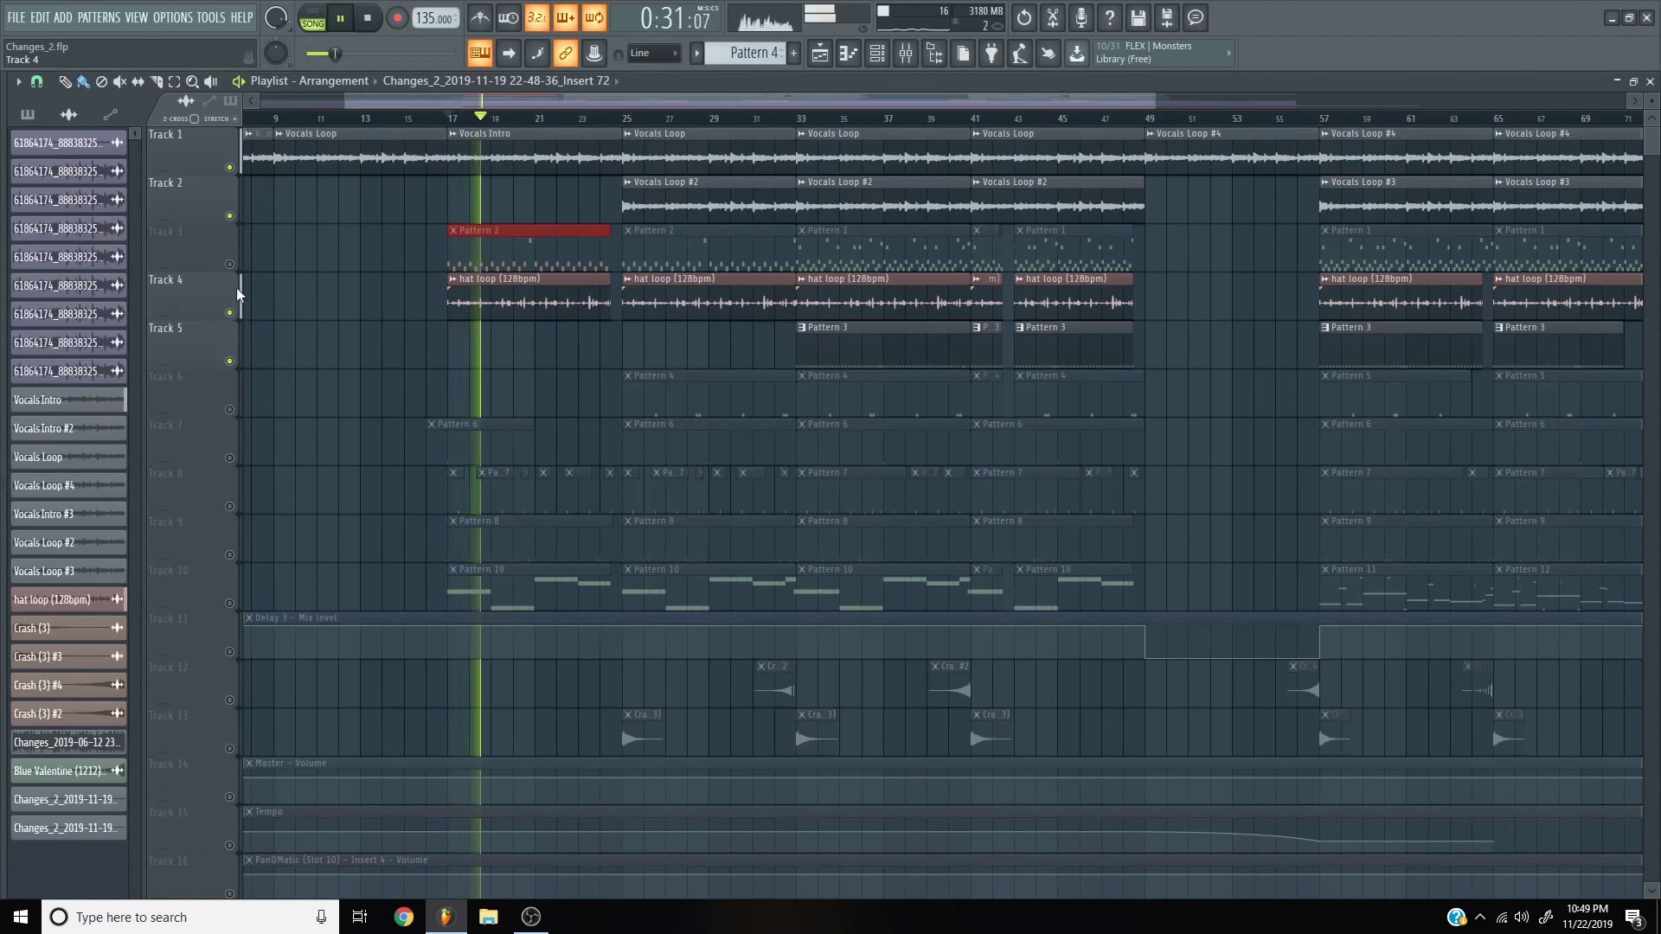
- Solo the Track 4 hat loop during playback and bring Tracks 1 and 3 back in with it
right_click(230, 313)
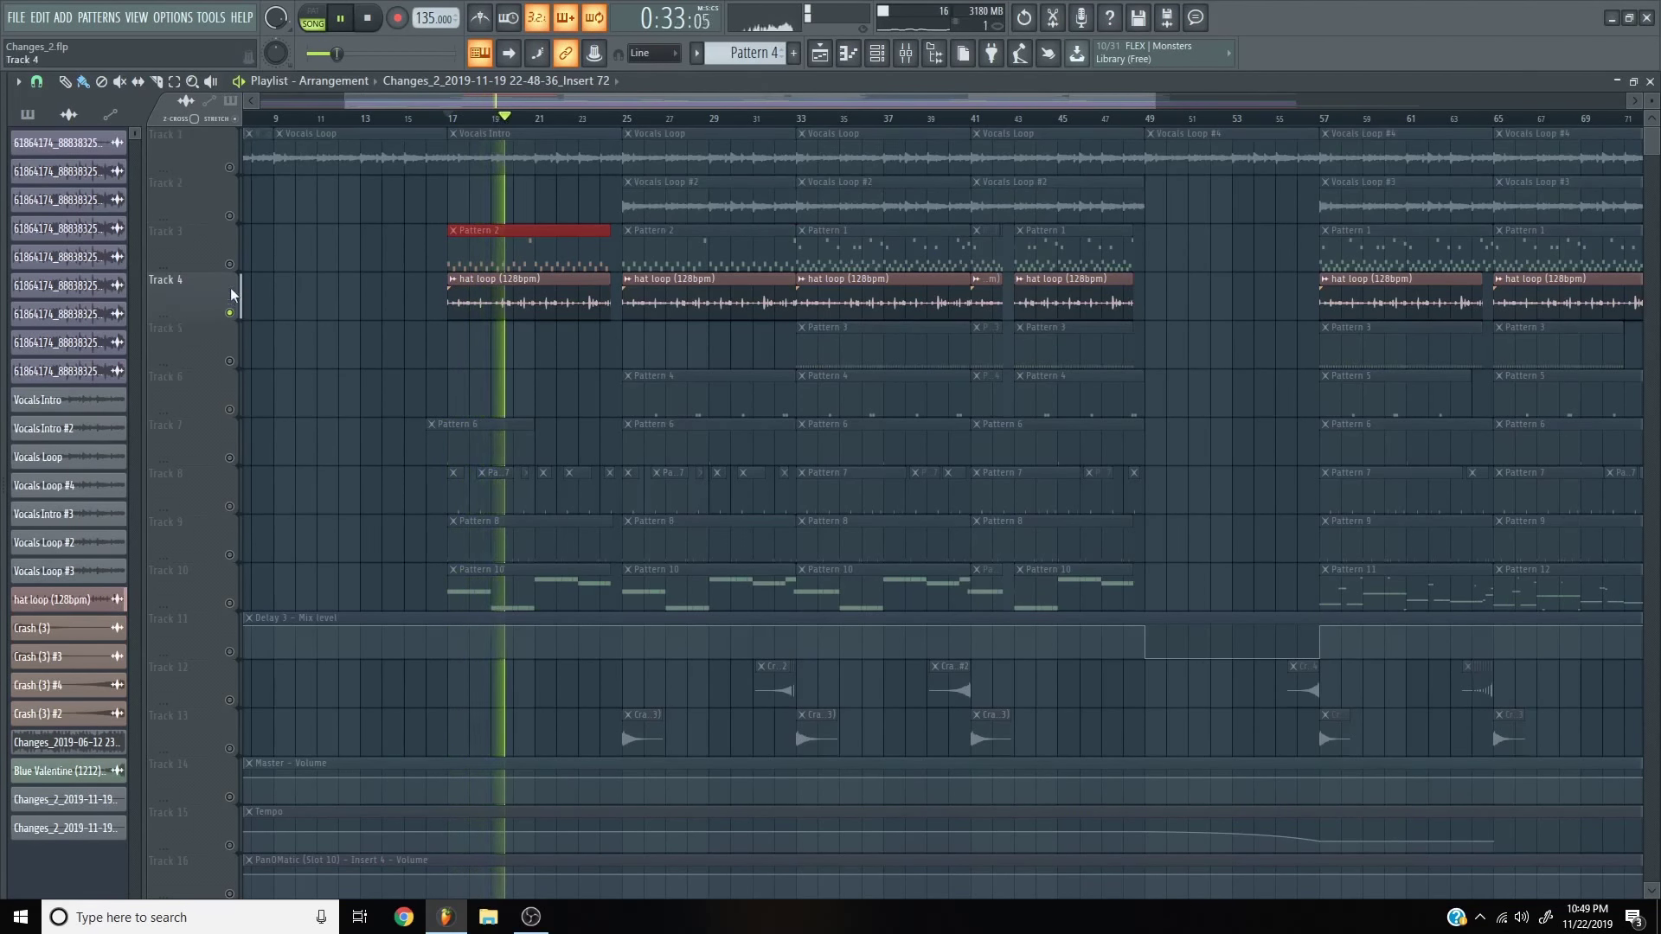
click(230, 167)
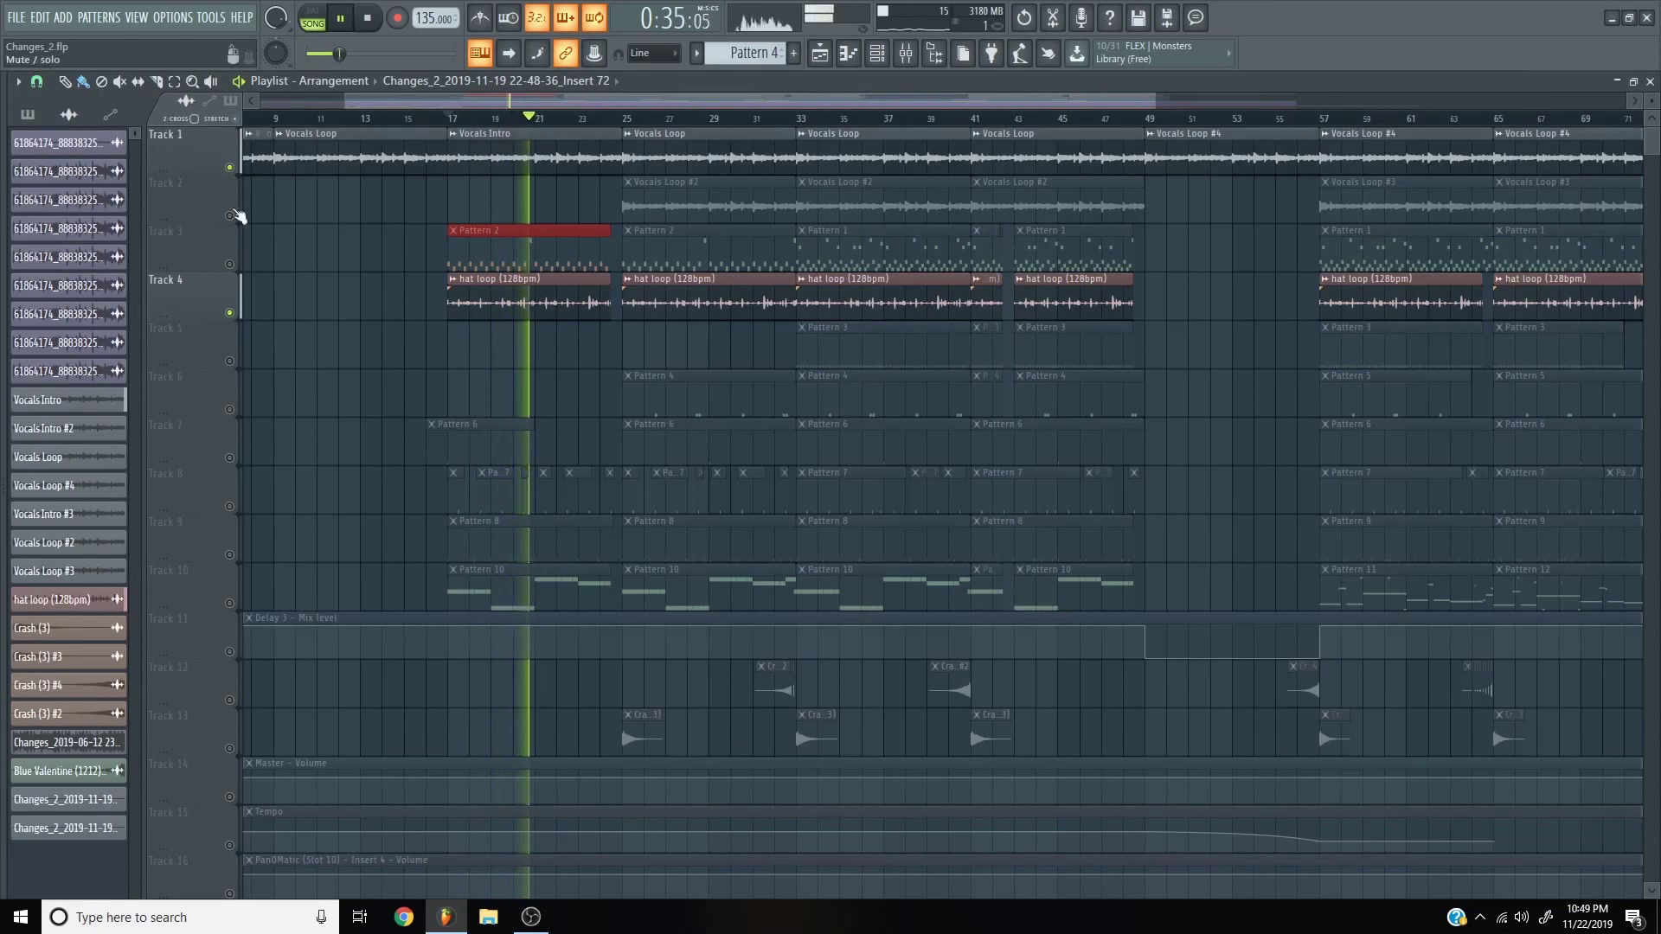
click(230, 264)
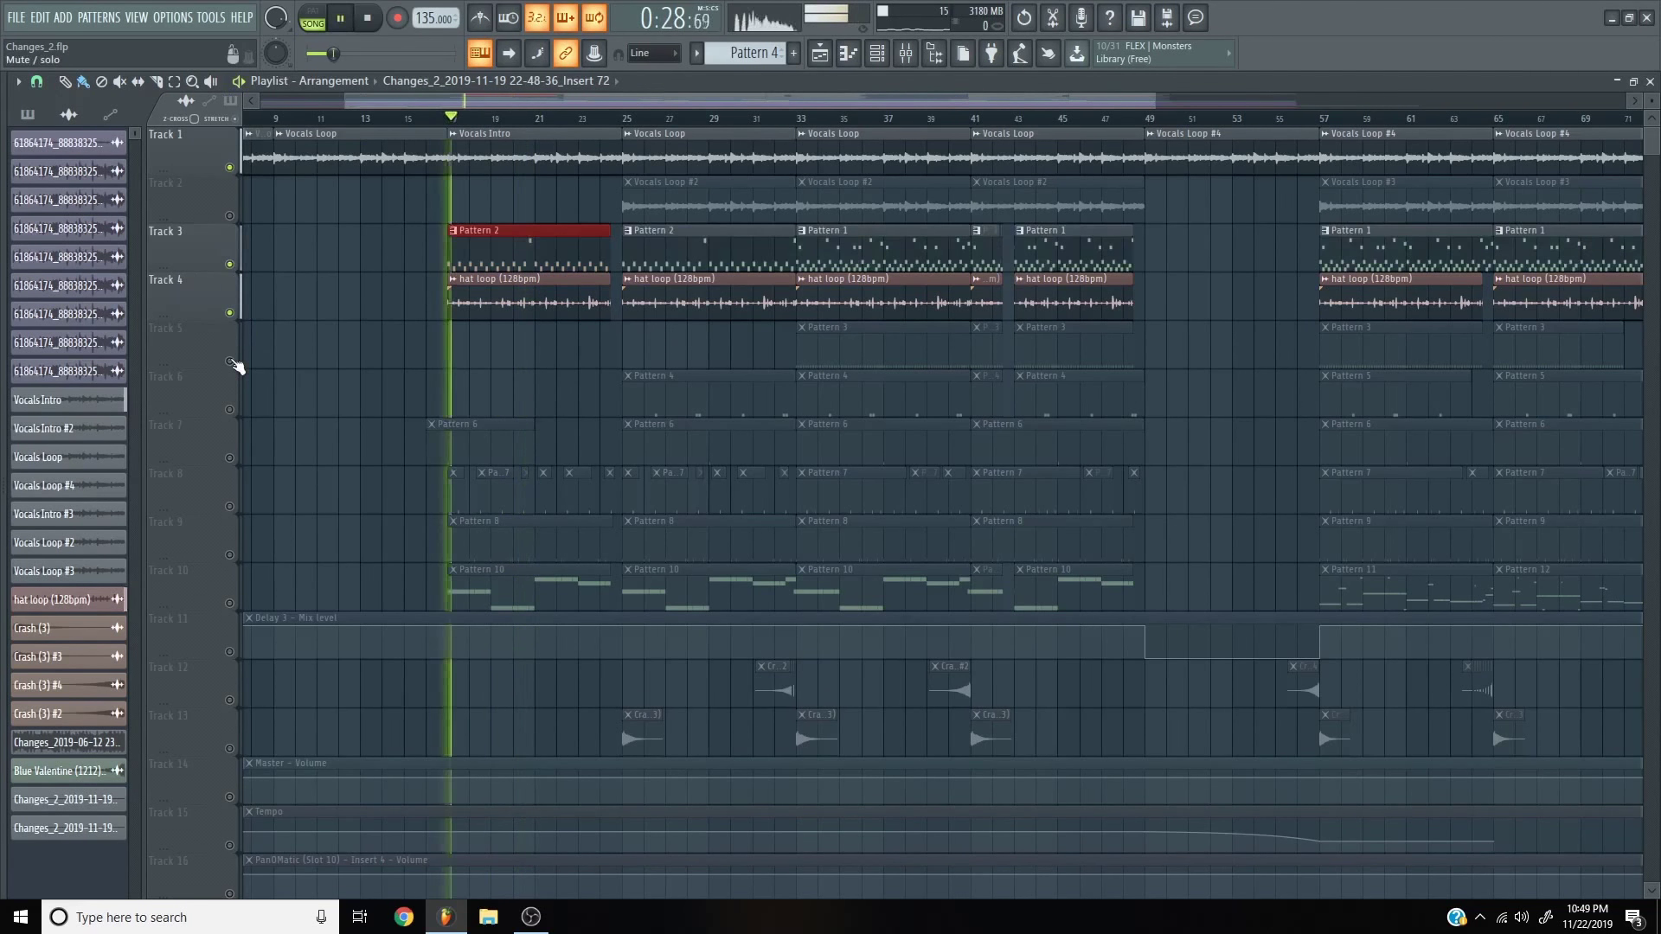
- Unmute Track 7 and play it with Tracks 1, 3 and 4 from bar 17
click(230, 458)
key(space)
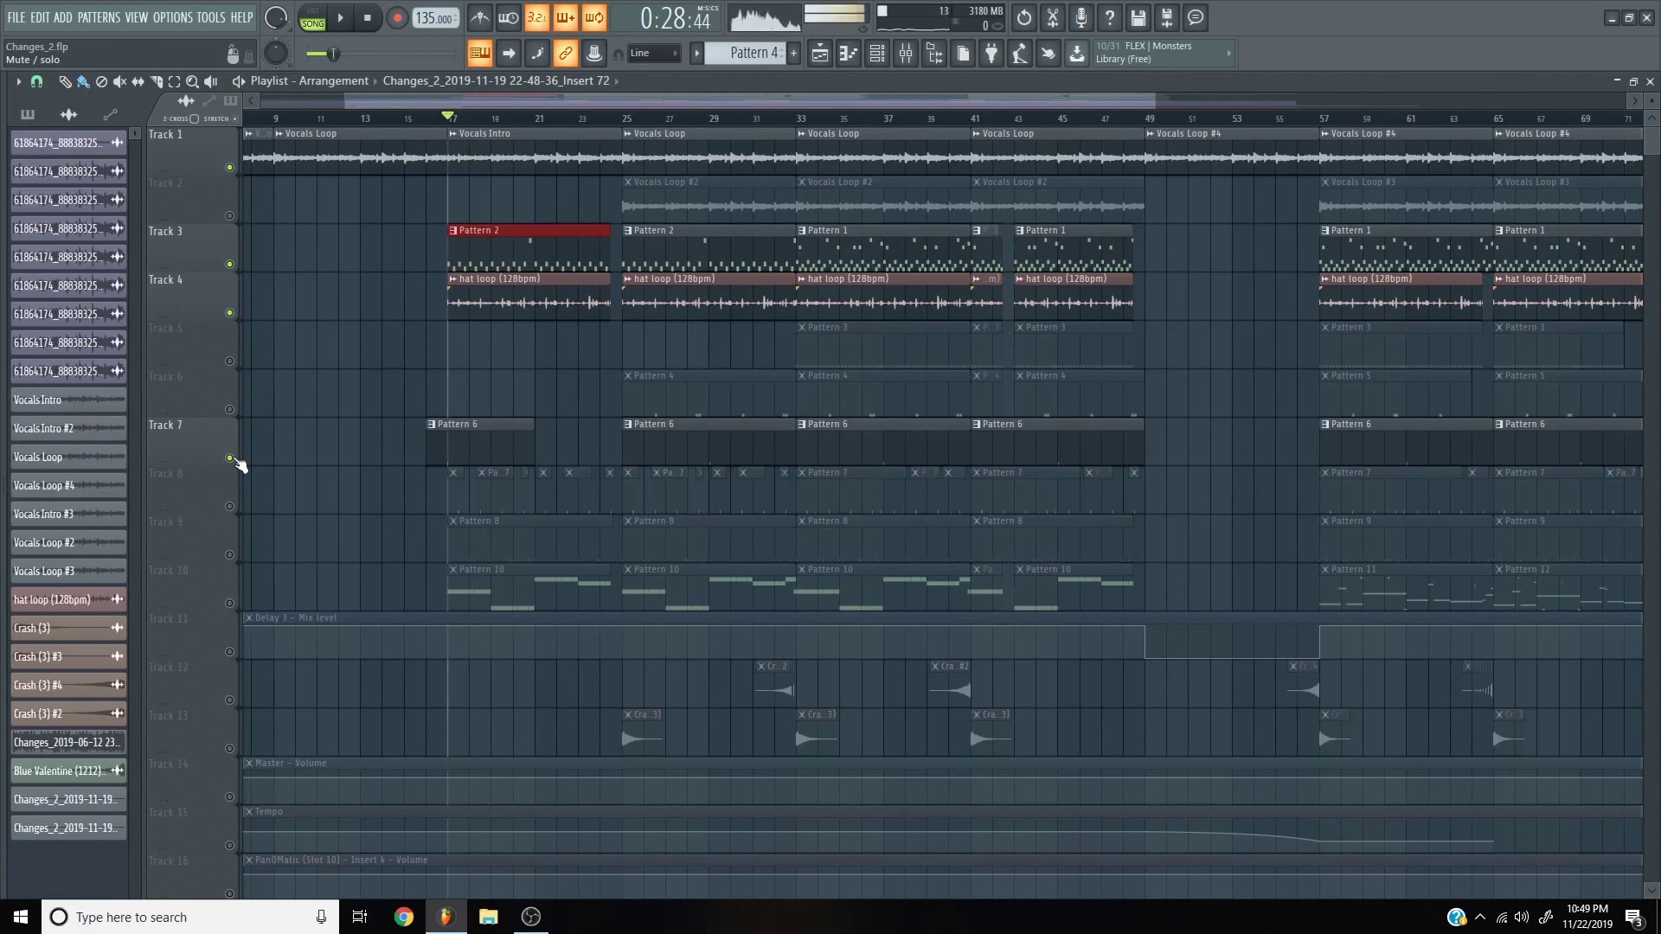
key(space)
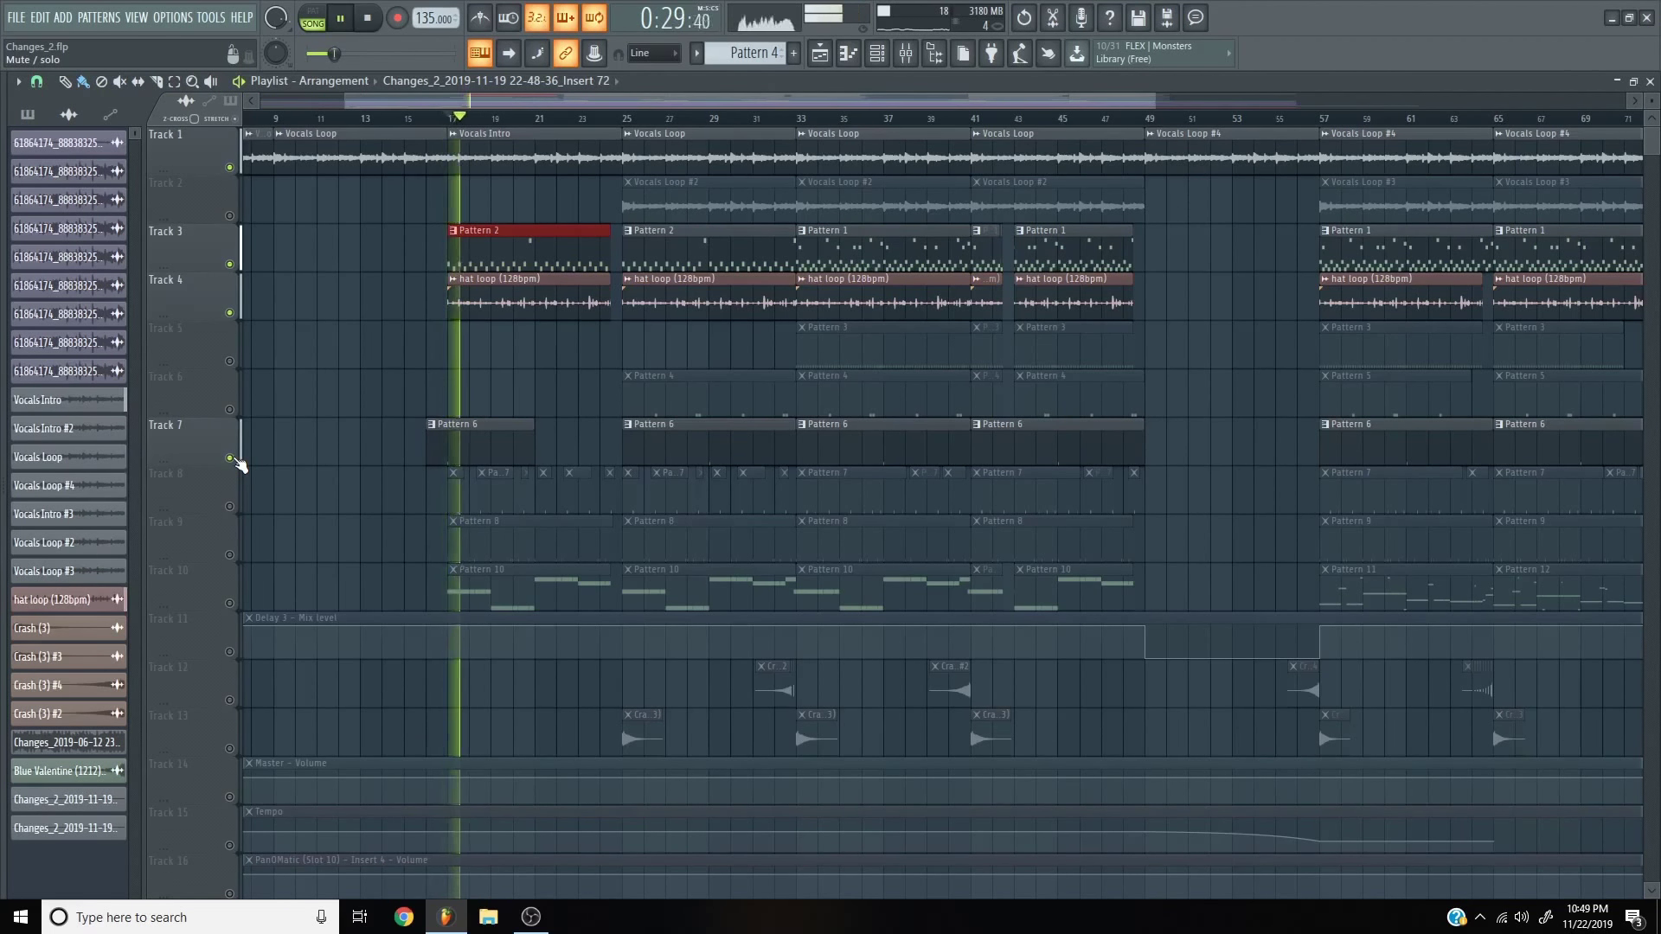
- Solo Track 7, unmute Track 8, and play the two tracks together from bar 17
right_click(230, 457)
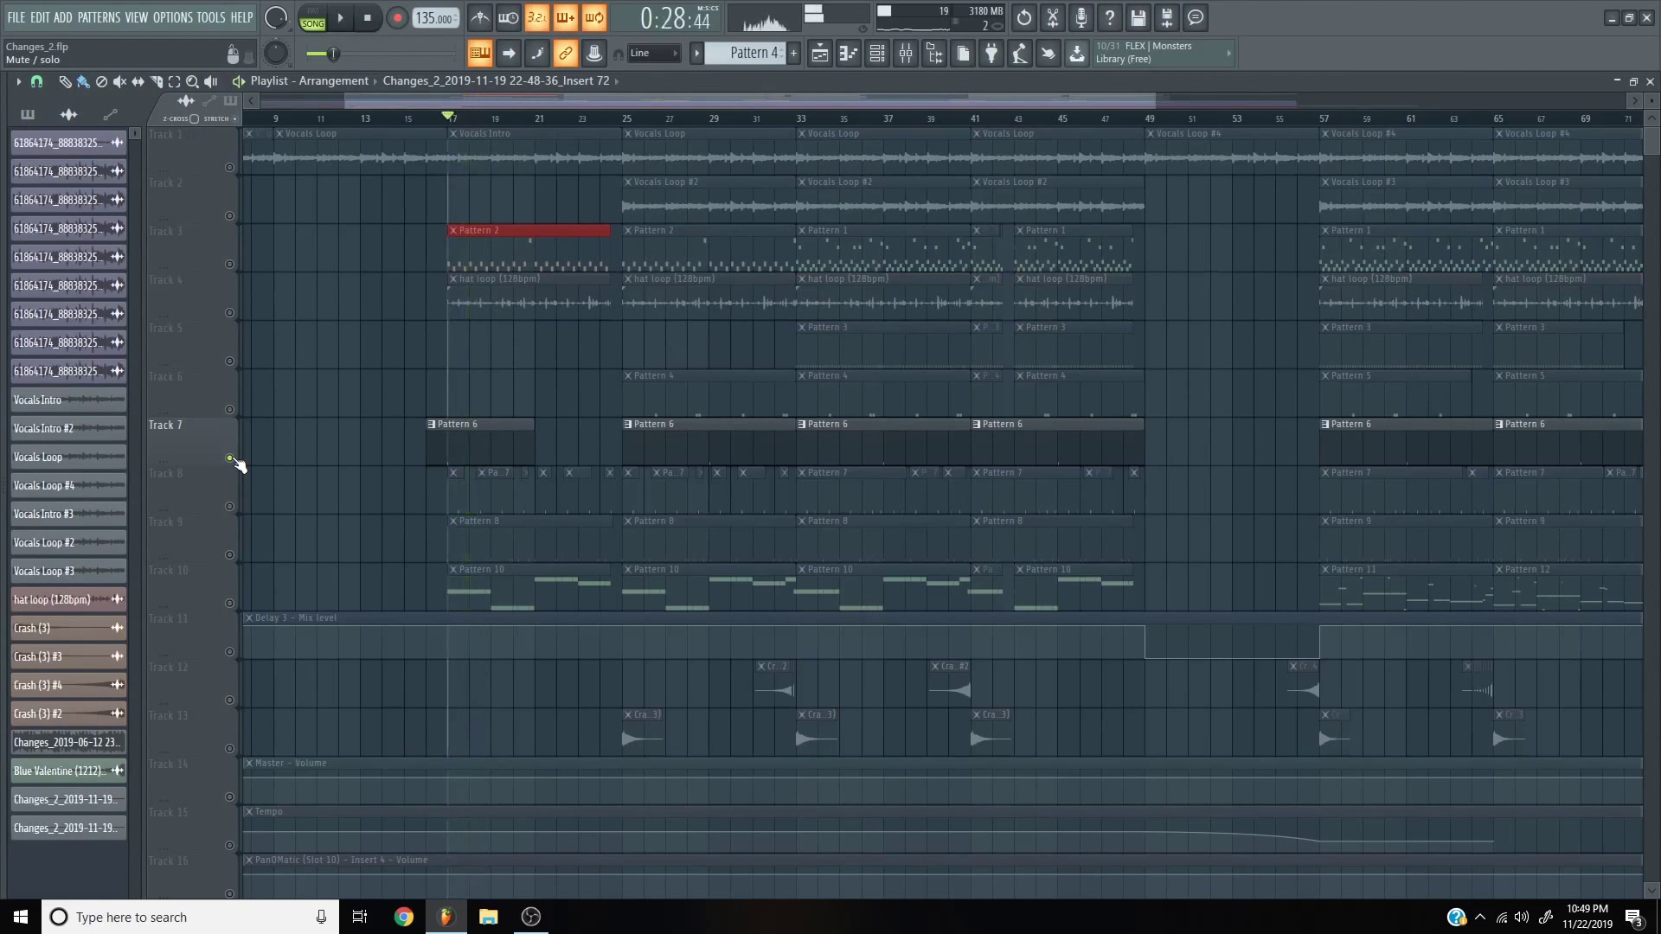
key(space)
click(230, 506)
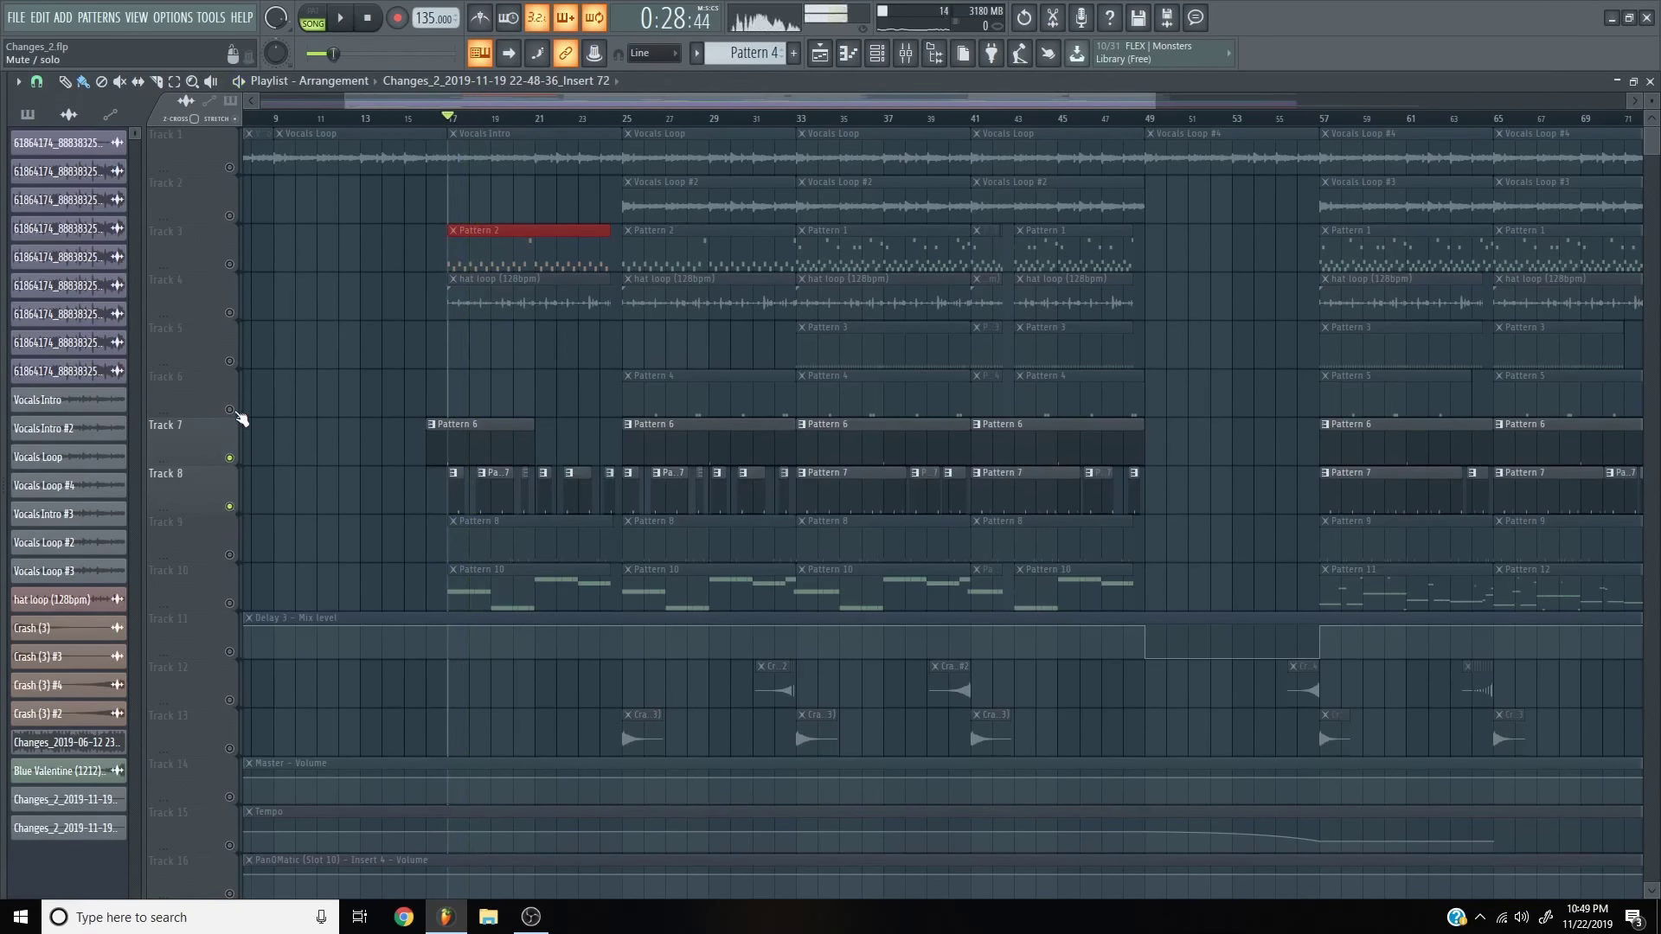
key(space)
- Unmute Tracks 4, 3, 9, 10 and 6 one after another while the arrangement plays
click(229, 312)
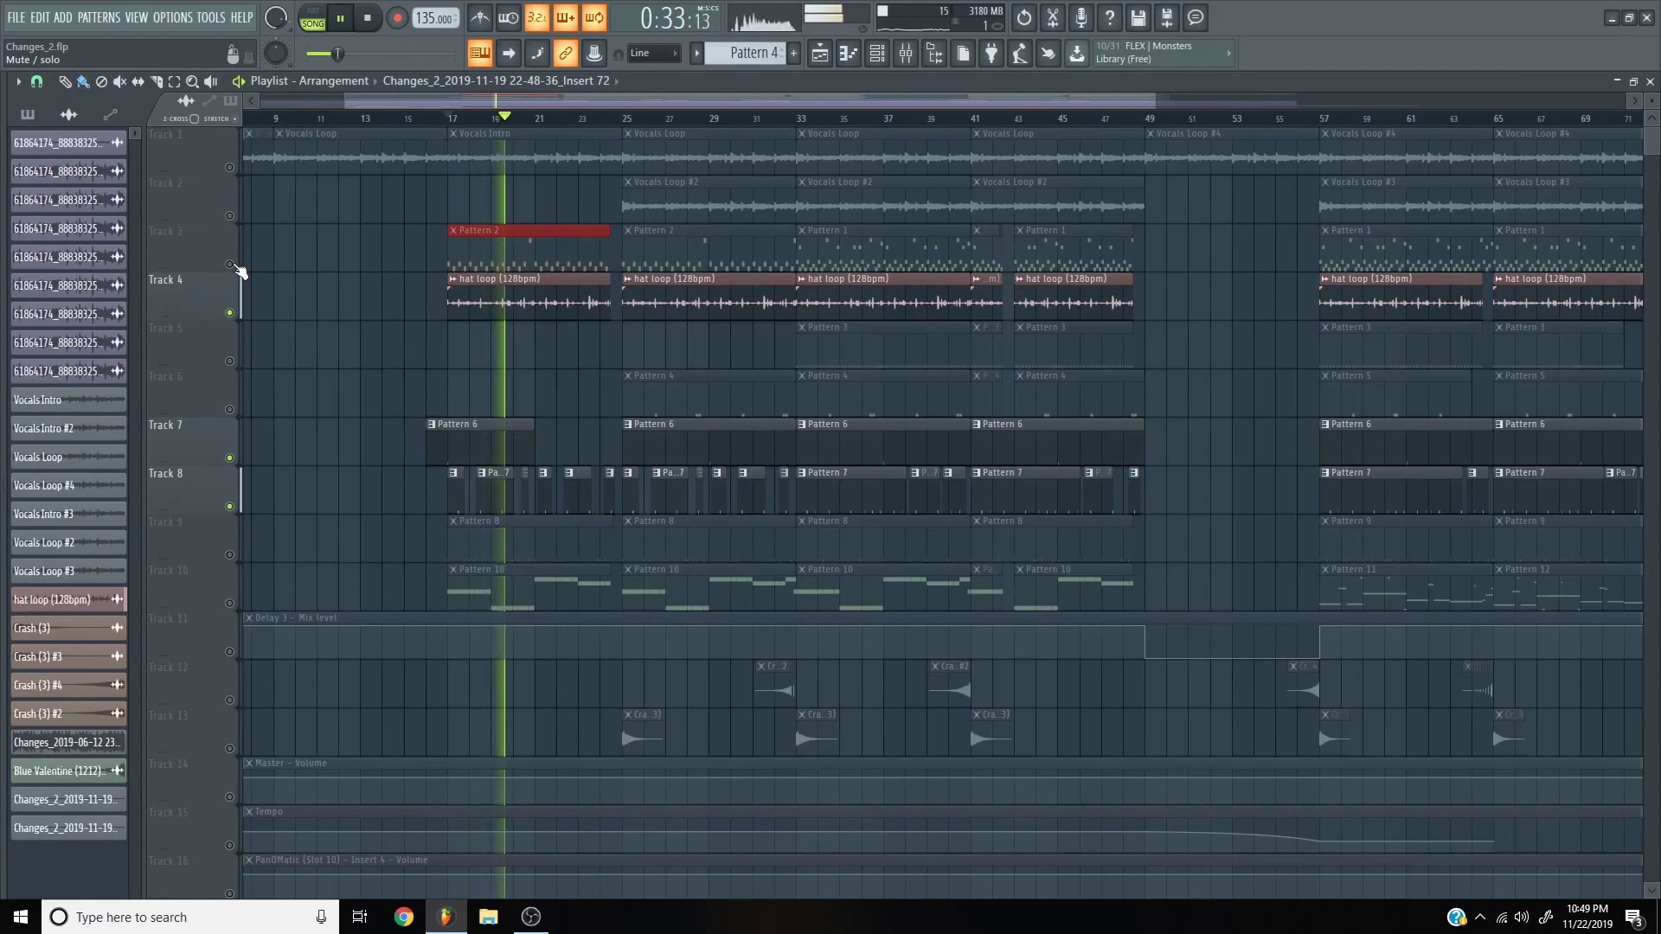
click(232, 265)
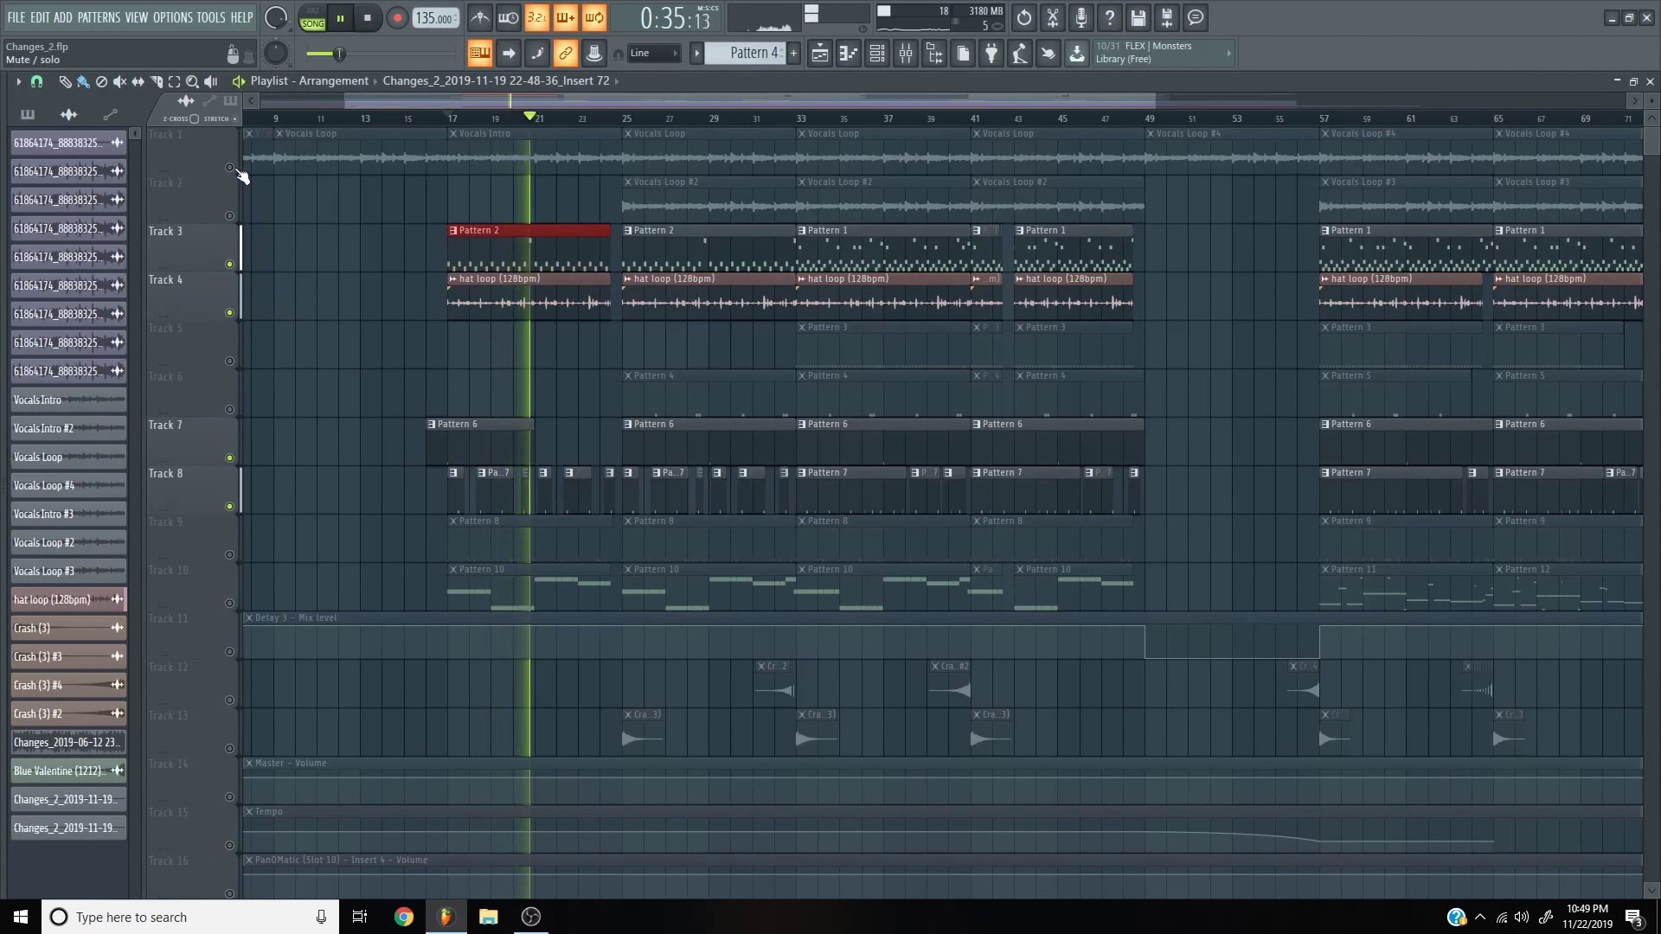
click(230, 555)
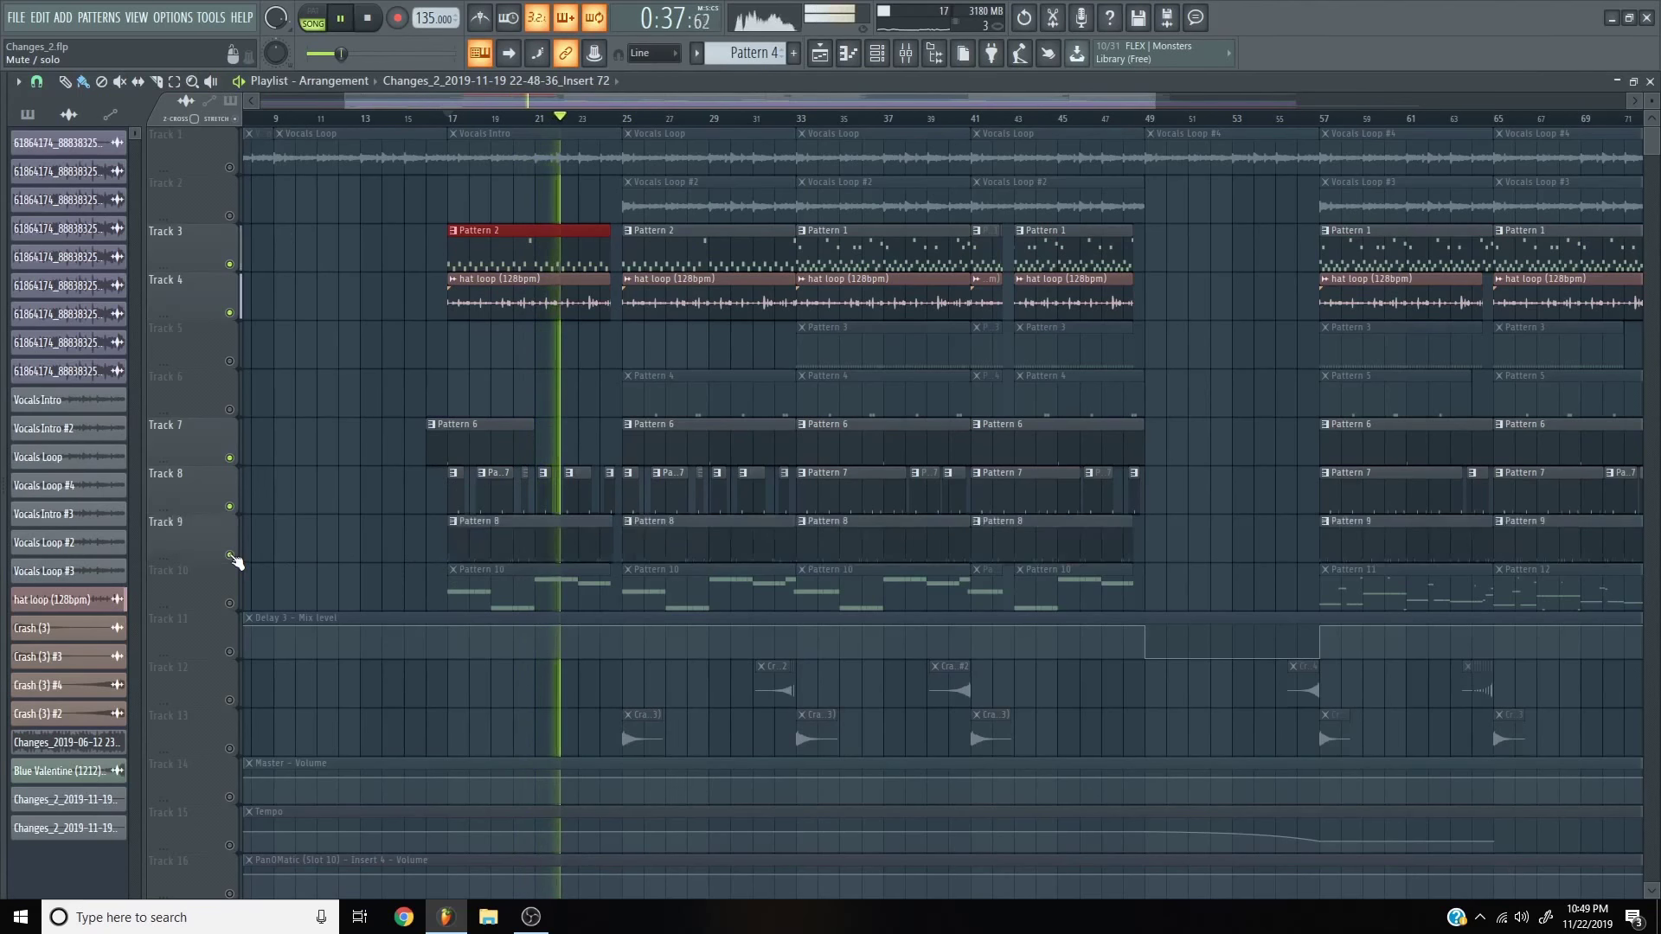
click(230, 603)
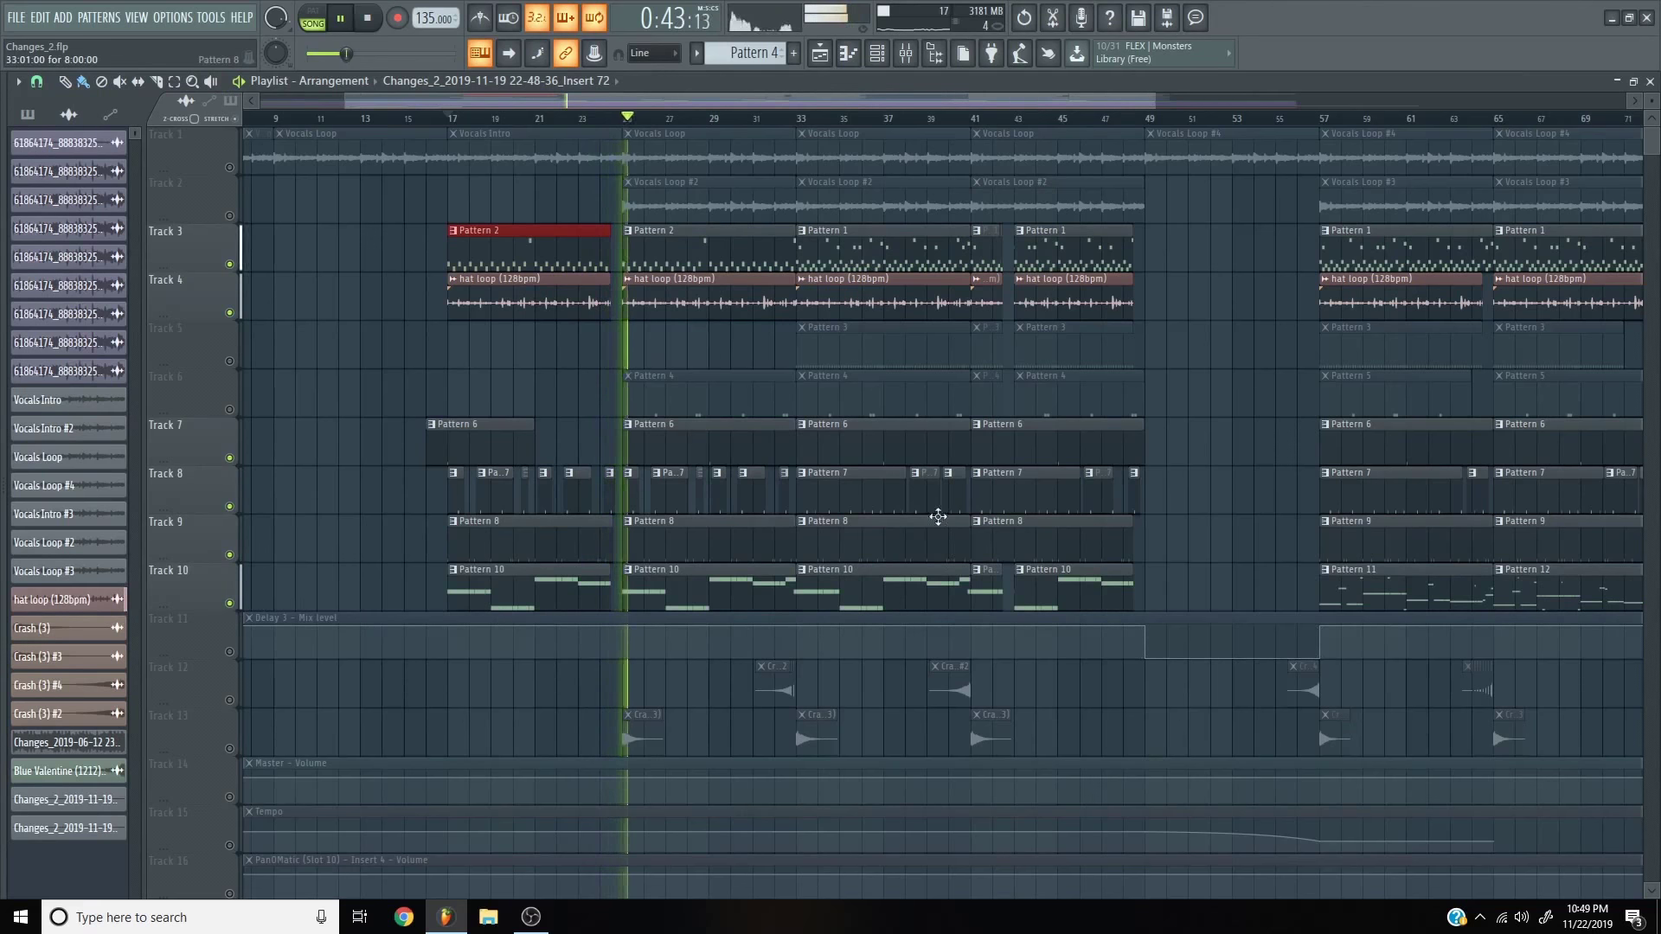
click(230, 410)
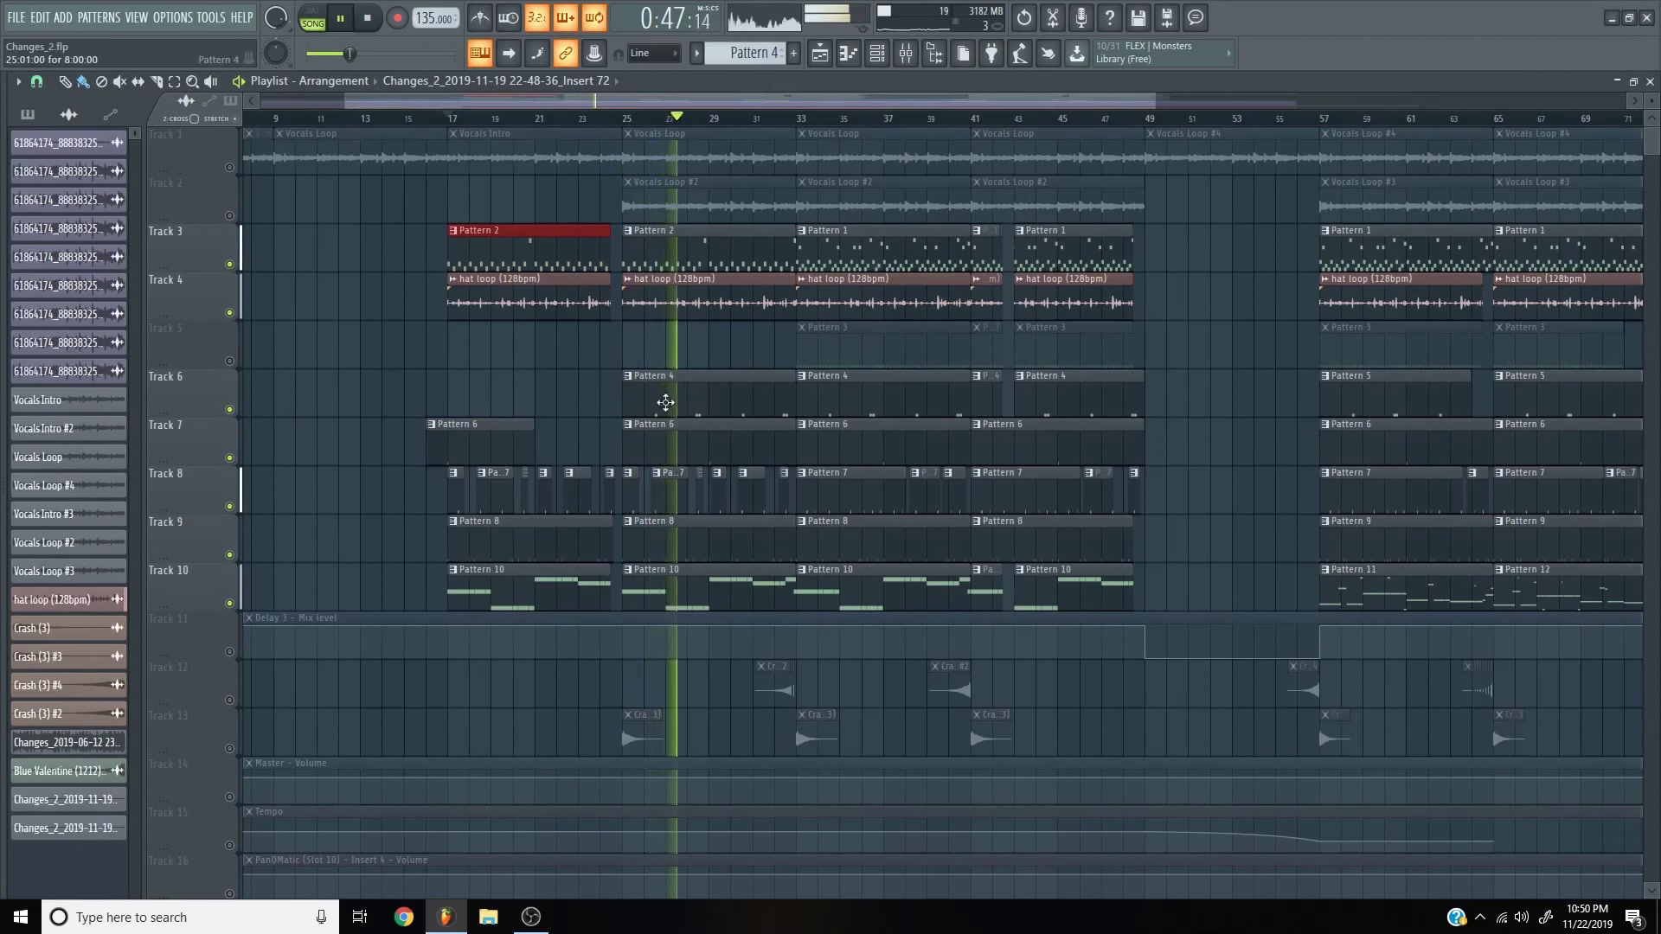
- Solo Track 6 and audition its Pattern 4 clips from about bar 31
right_click(230, 409)
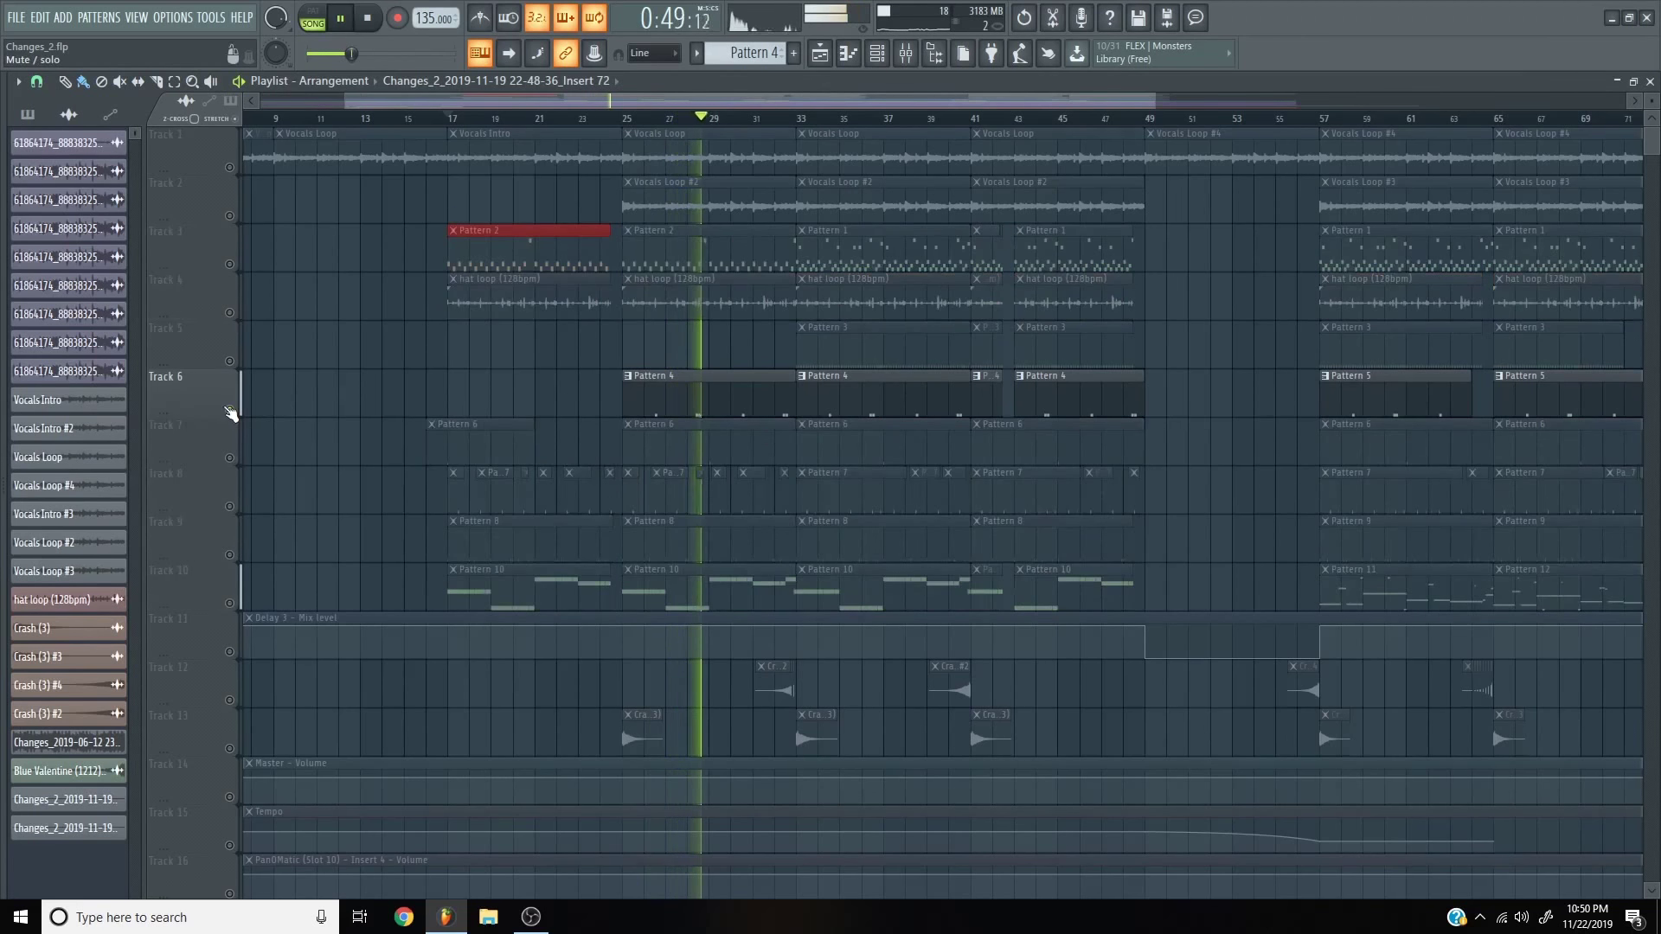
click(766, 120)
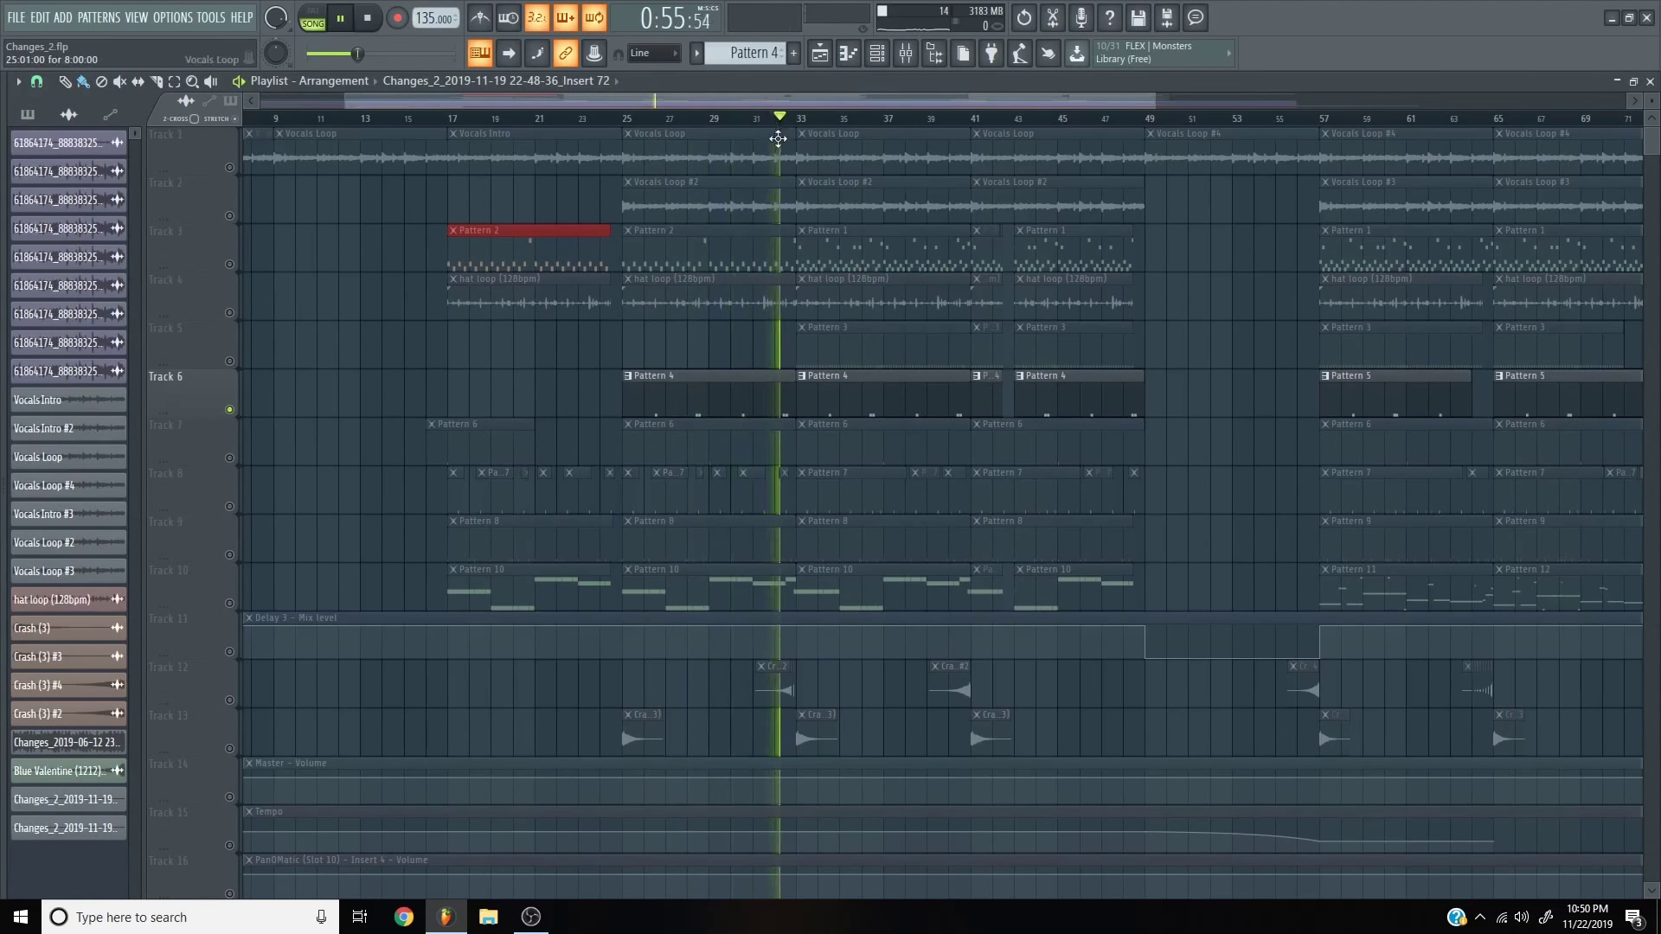
- Turn off solo on Track 6 and play the full arrangement from bar 28
right_click(230, 409)
key(space)
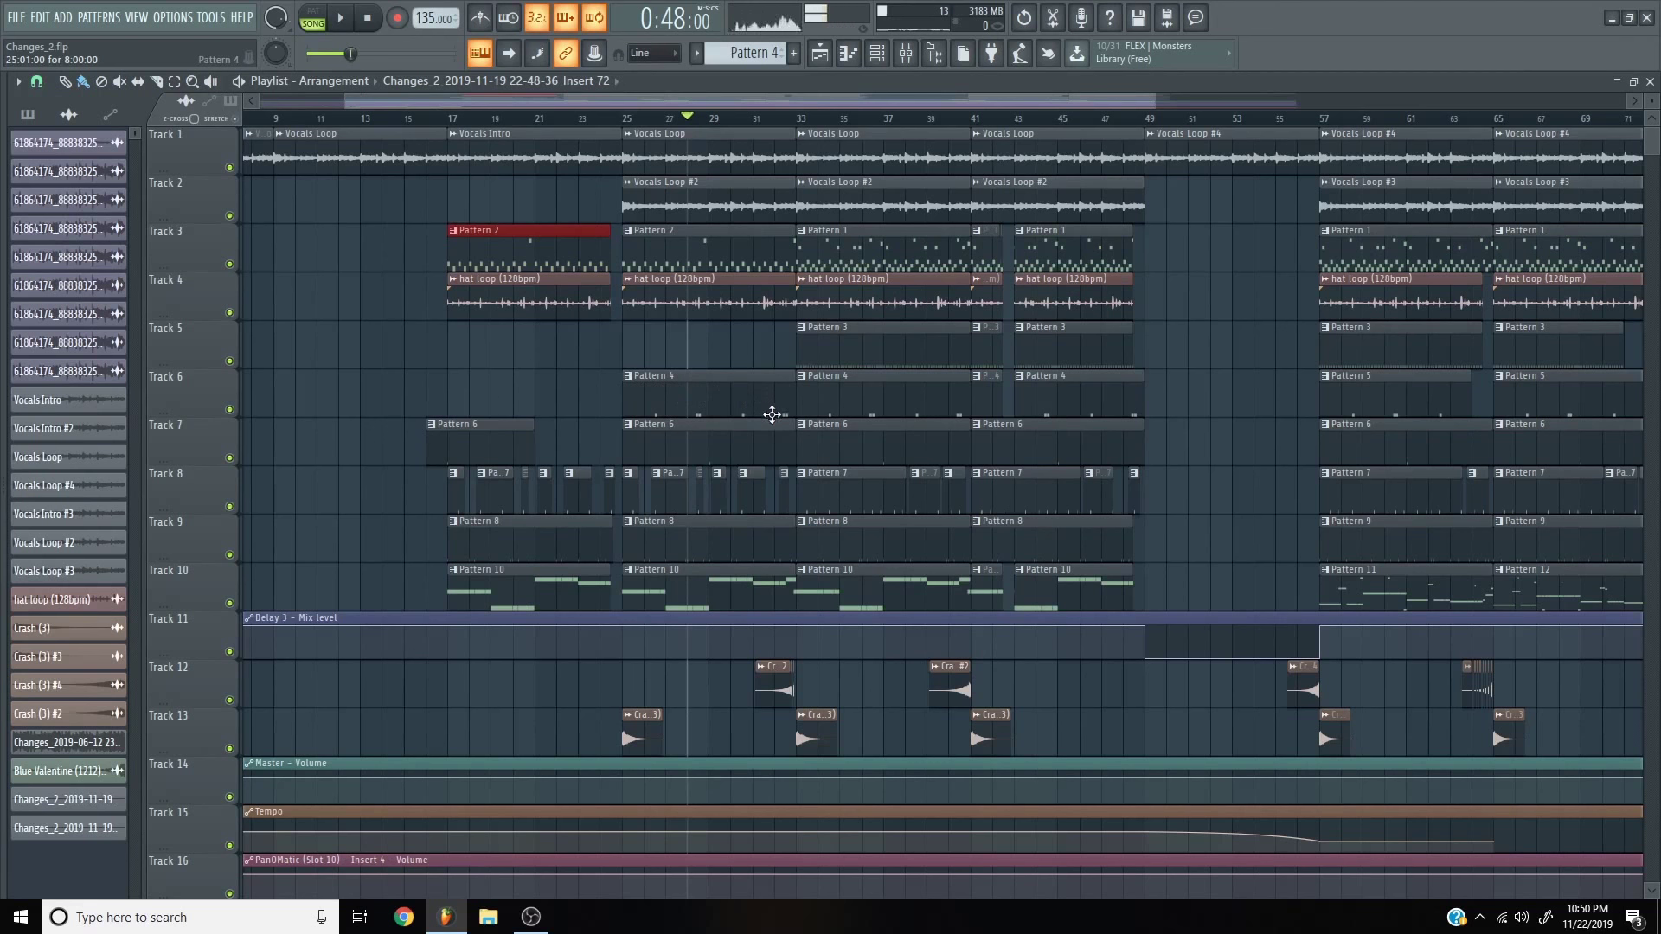
key(space)
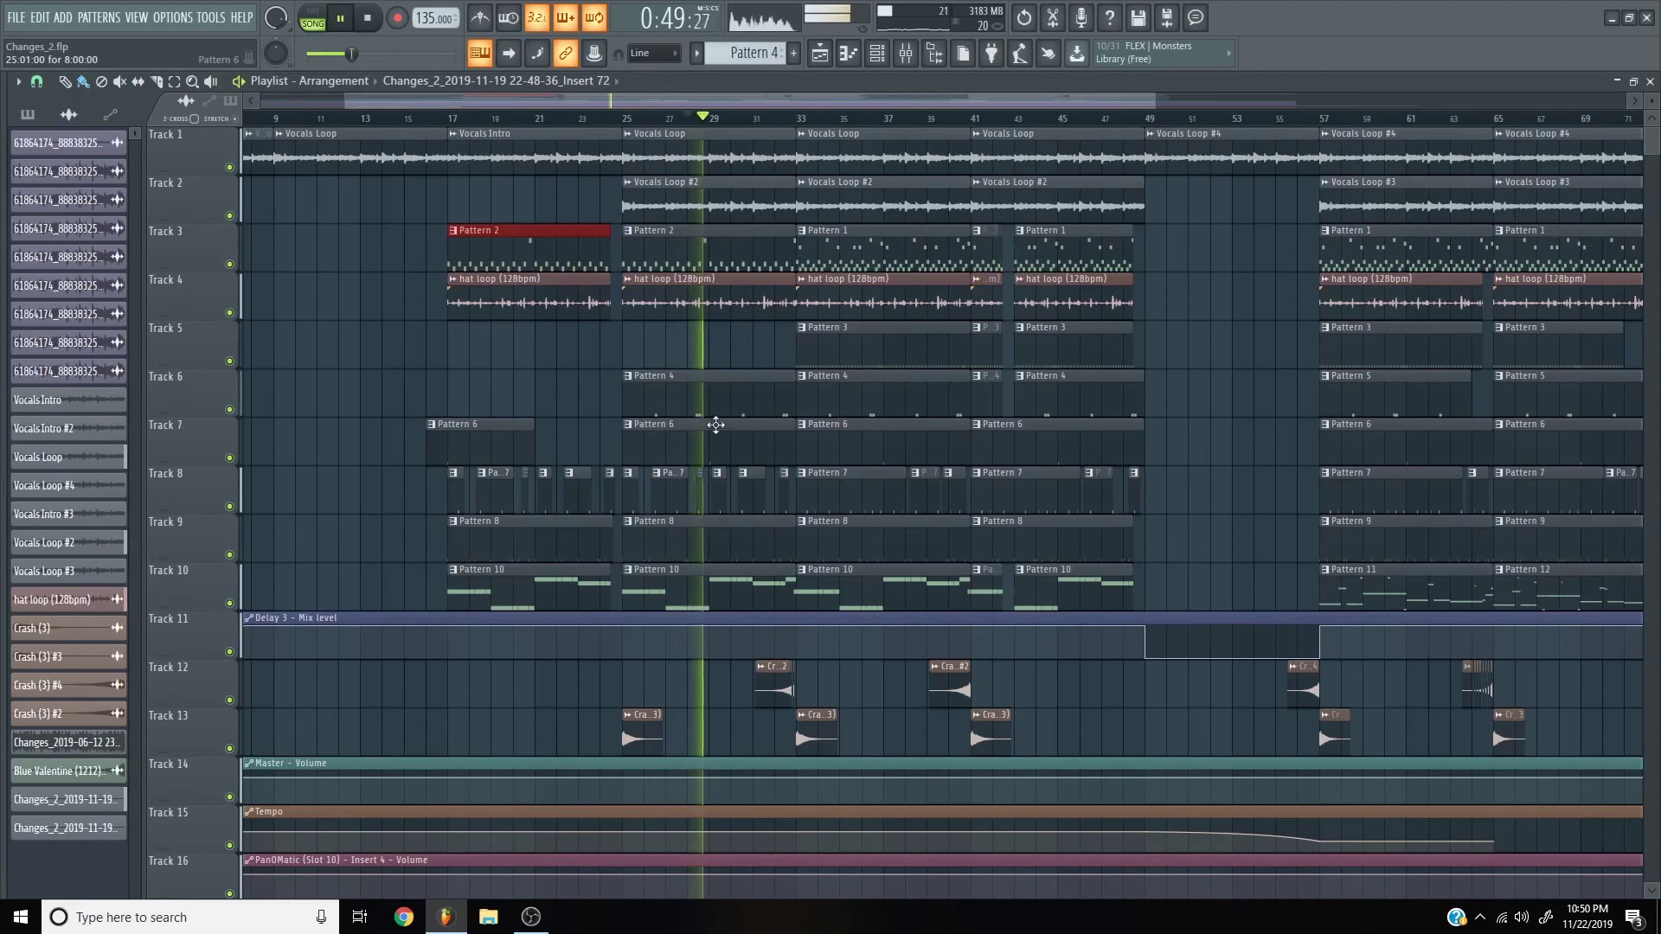
ctrl+scroll(690, 415, up, 3)
ctrl+scroll(692, 418, up, 2)
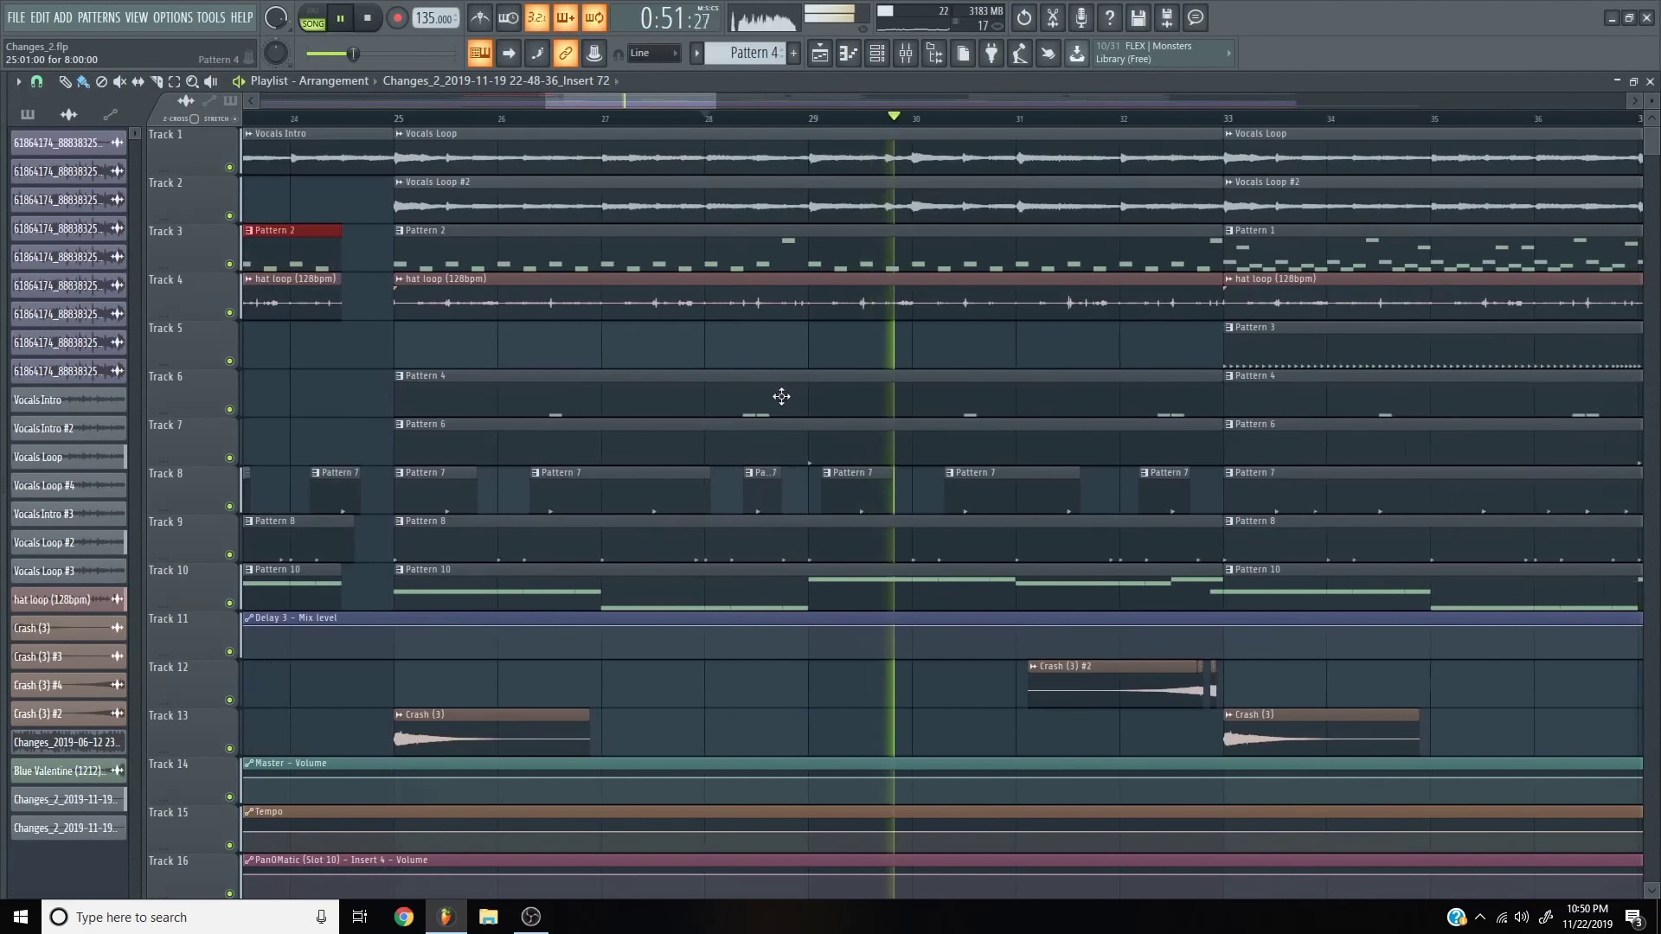
ctrl+scroll(779, 393, down, 2)
ctrl+scroll(692, 458, down, 2)
ctrl+scroll(1163, 485, up, 6)
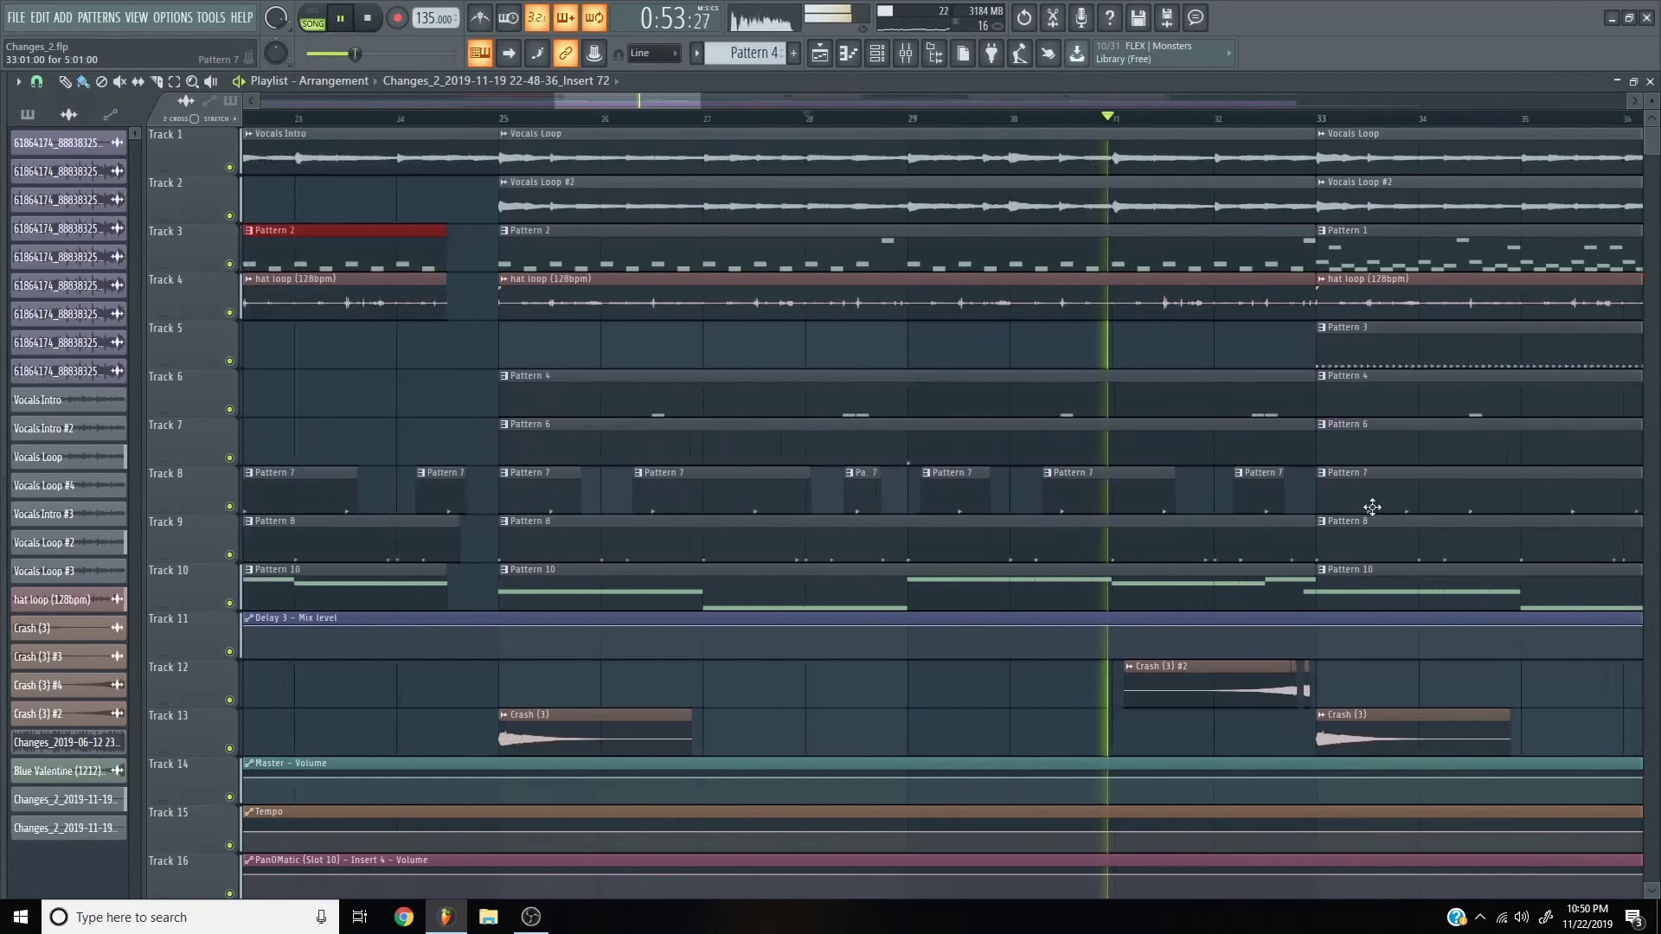
ctrl+scroll(867, 537, down, 4)
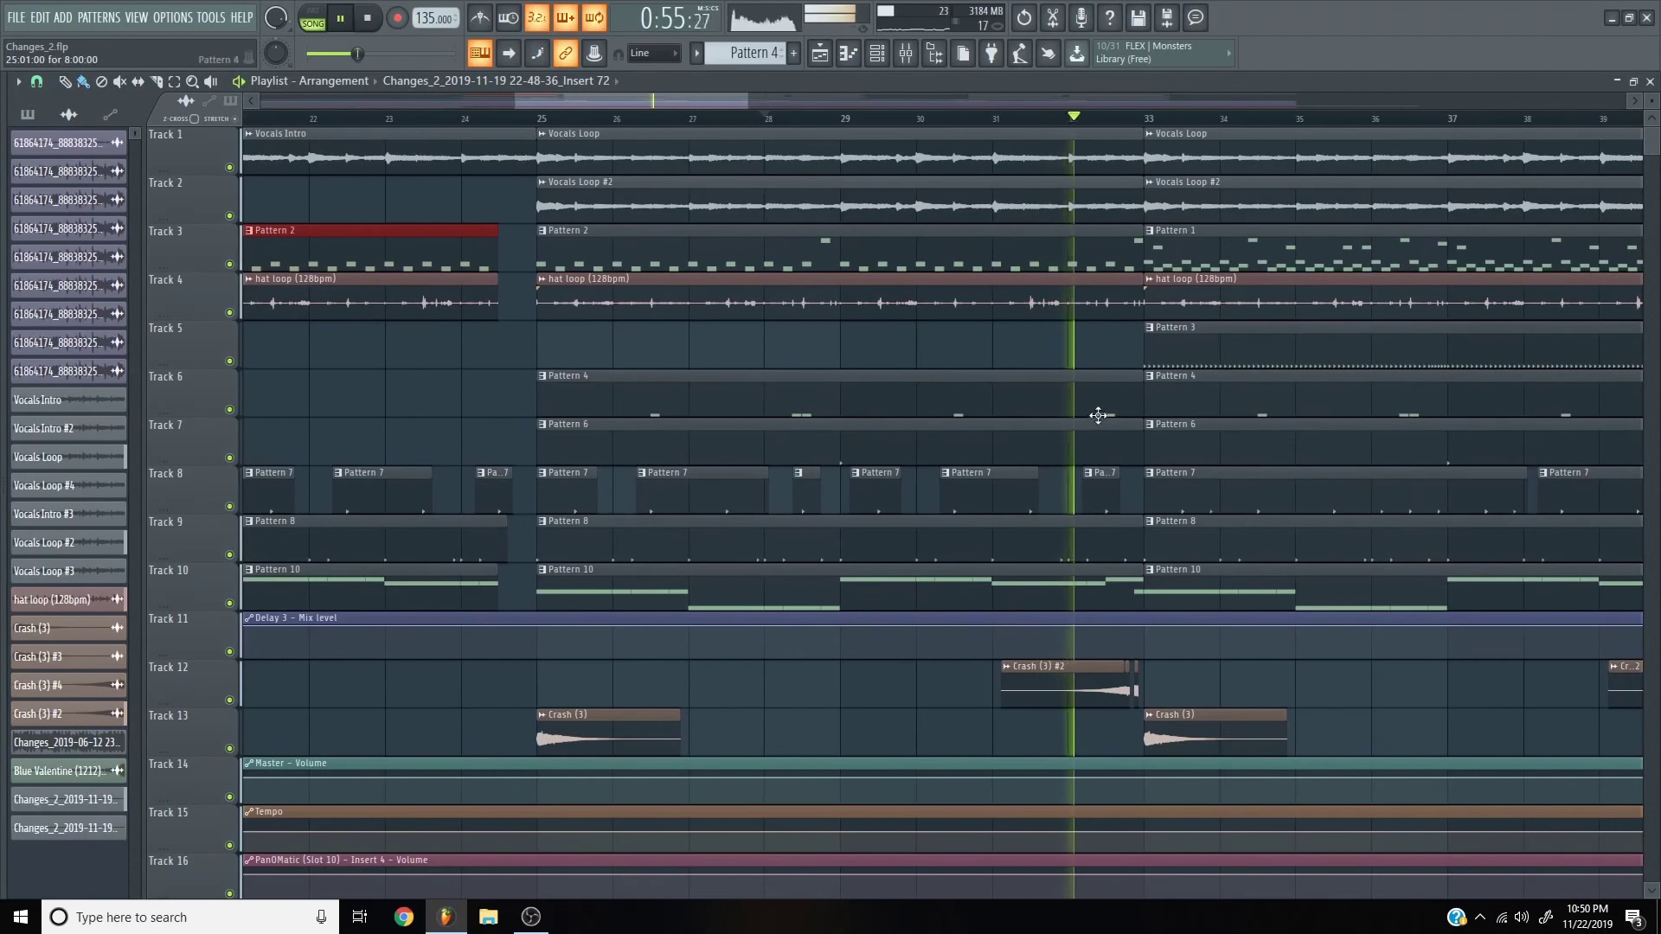
key(space)
- Play the arrangement from bar 25, jump ahead to about bar 32, and stop with the playhead at bar 33
ctrl+scroll(1405, 445, down, 4)
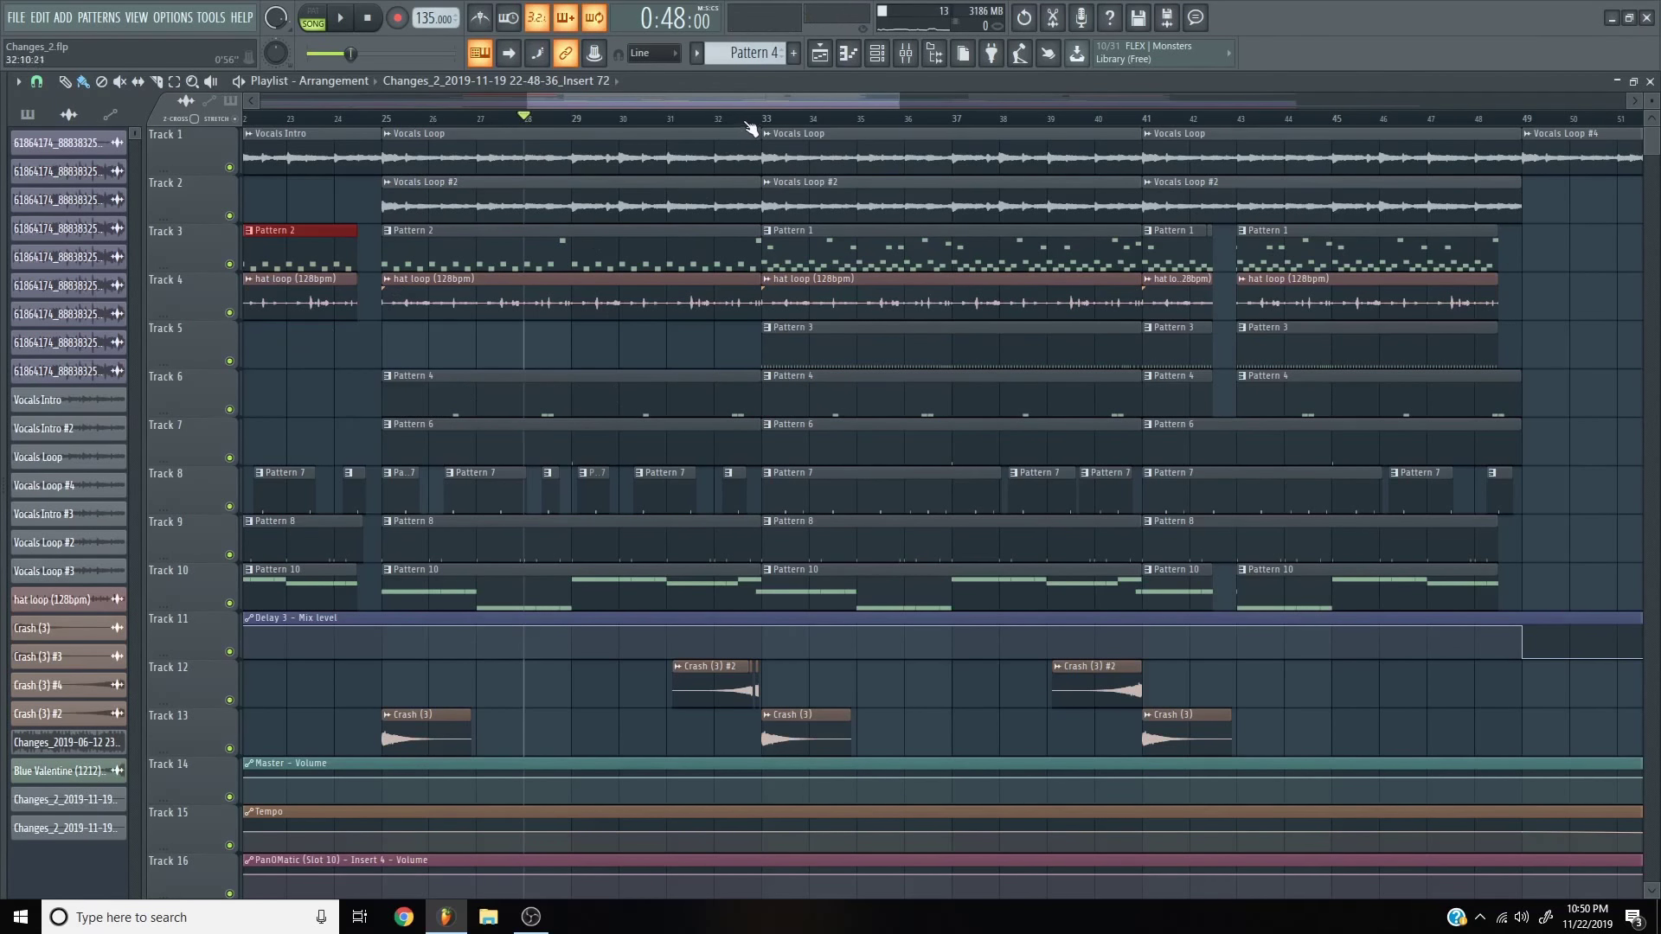
scroll(350, 286, left, 1)
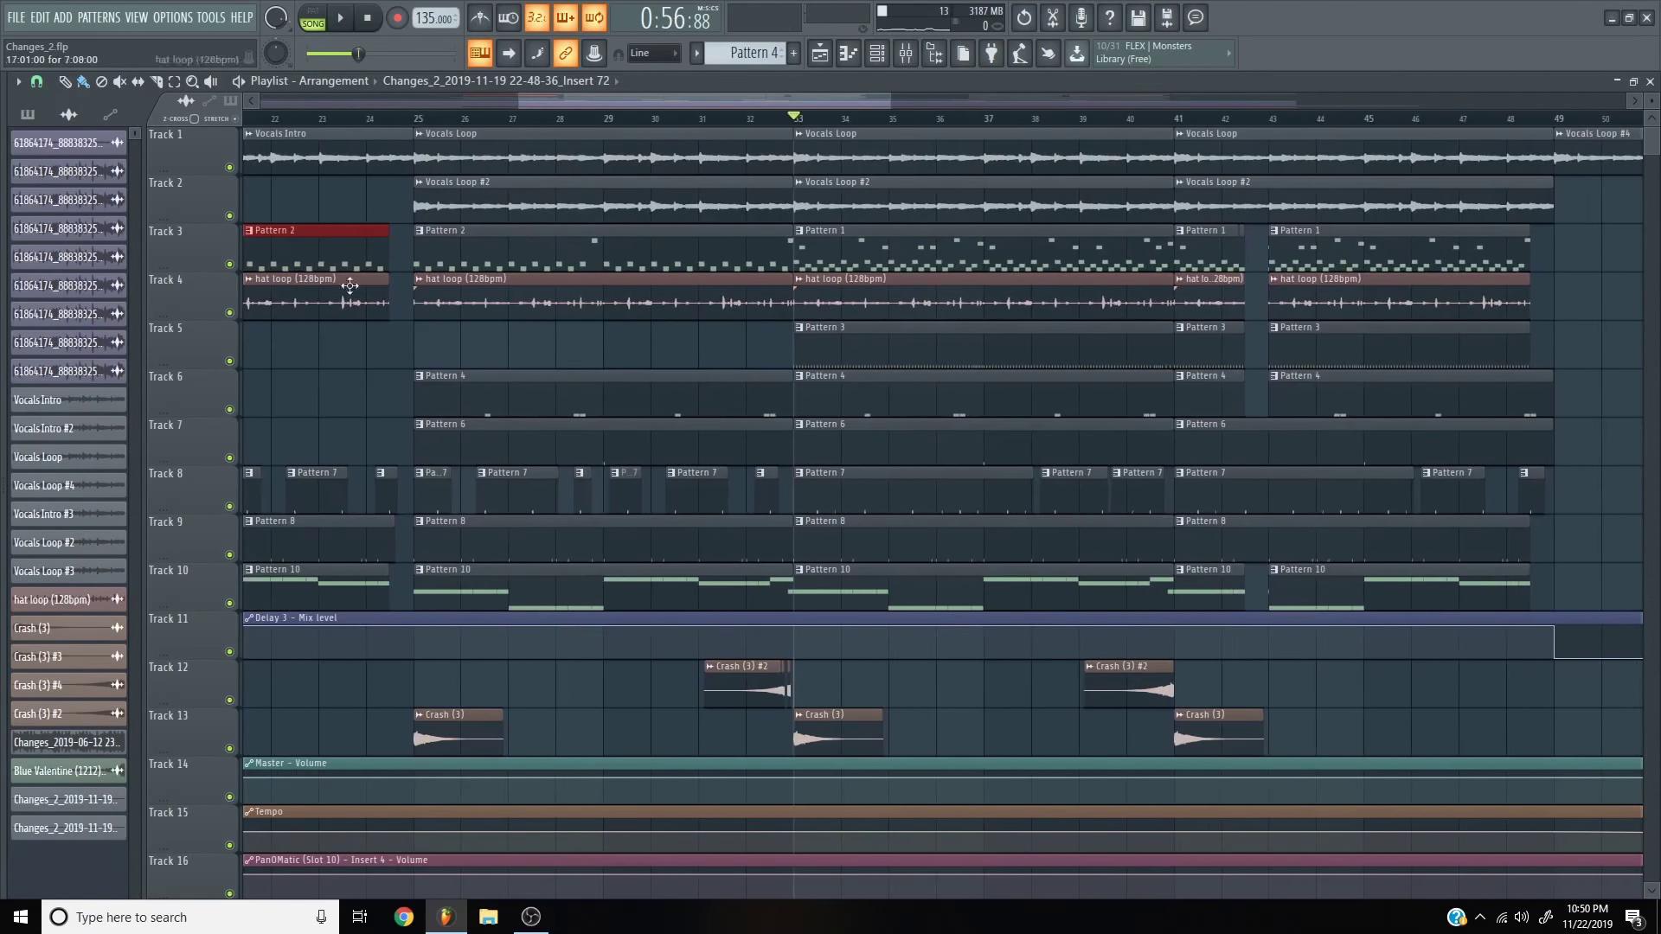
click(410, 118)
key(space)
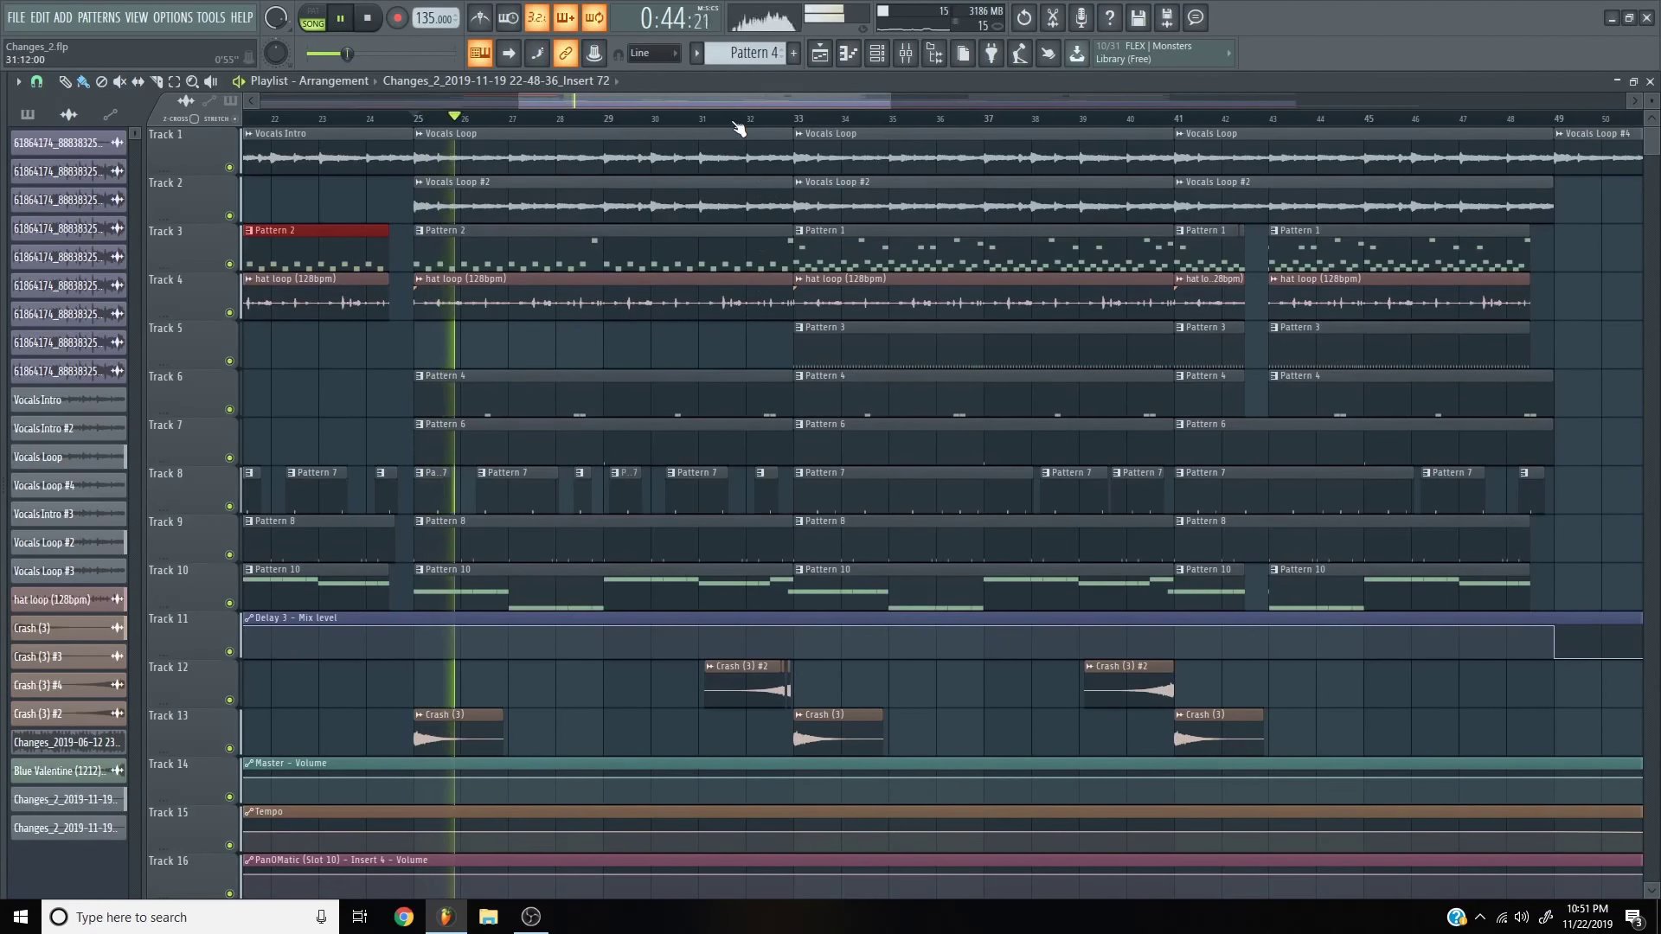
click(735, 121)
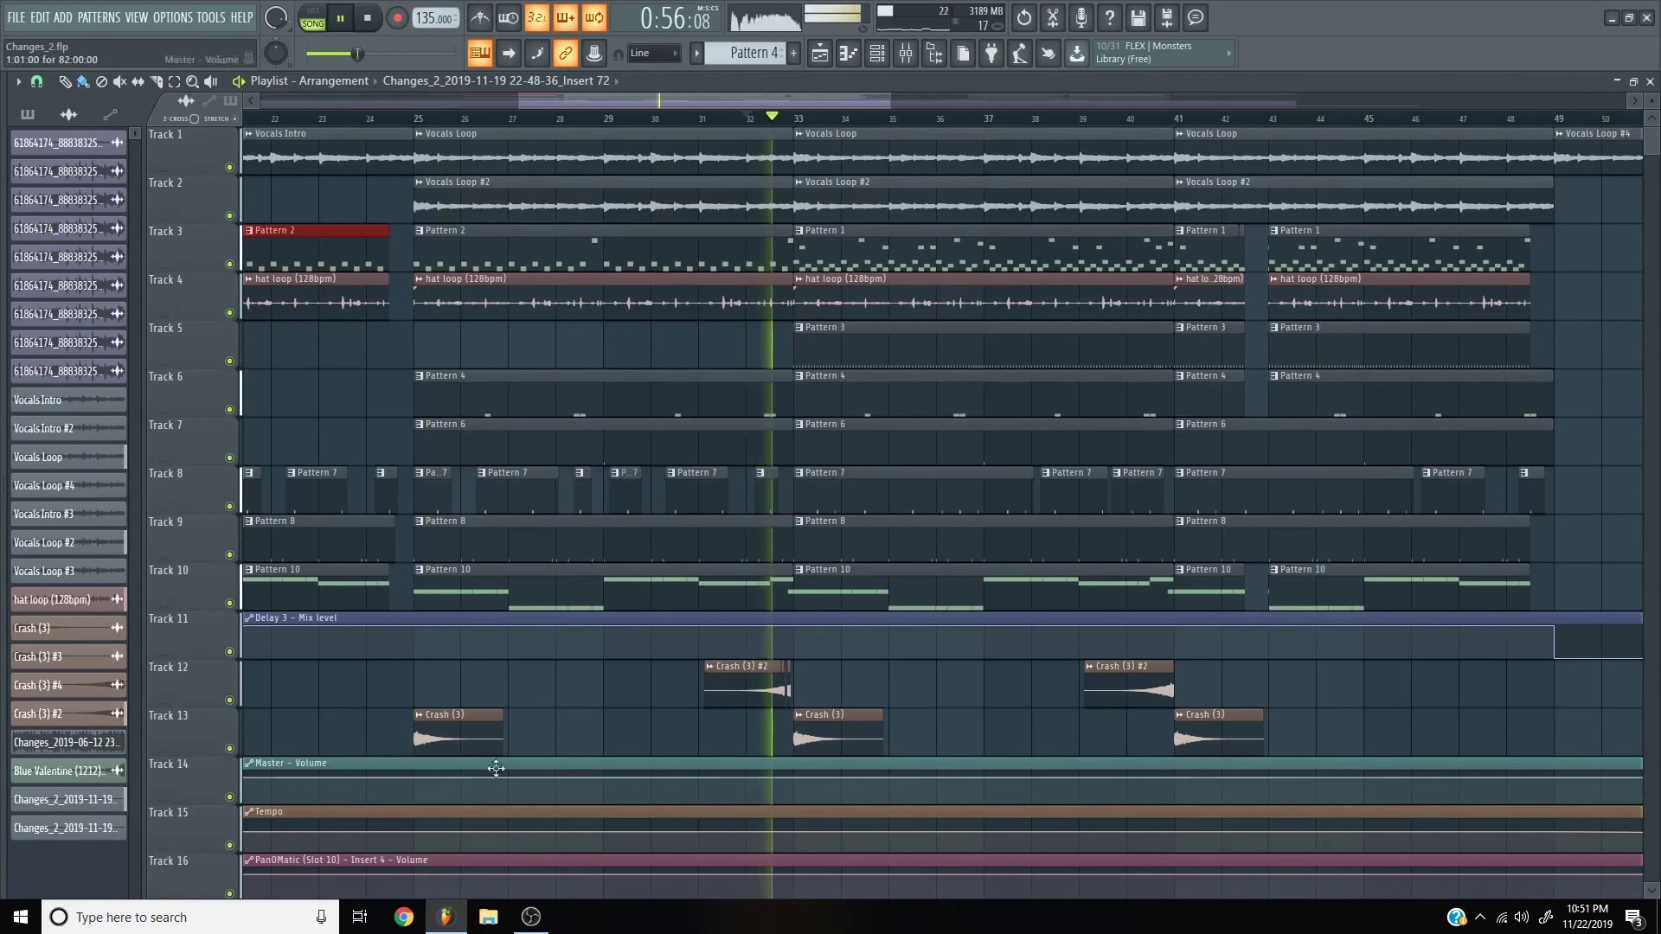
scroll(753, 748, right, 2)
scroll(753, 749, down, 6)
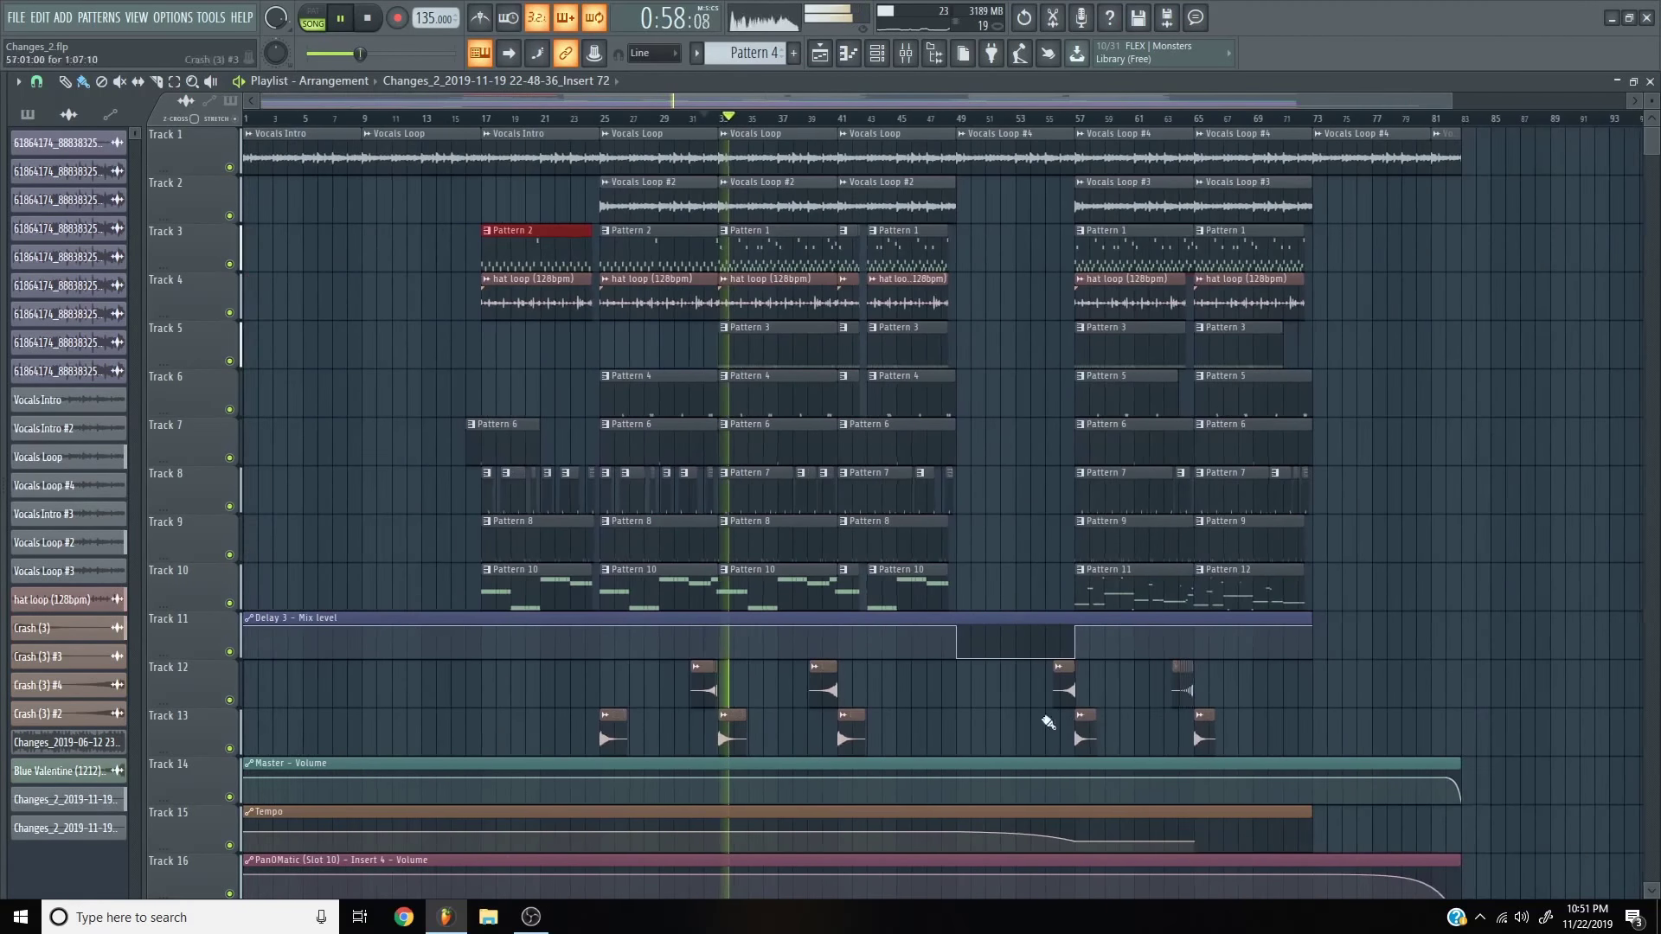
key(space)
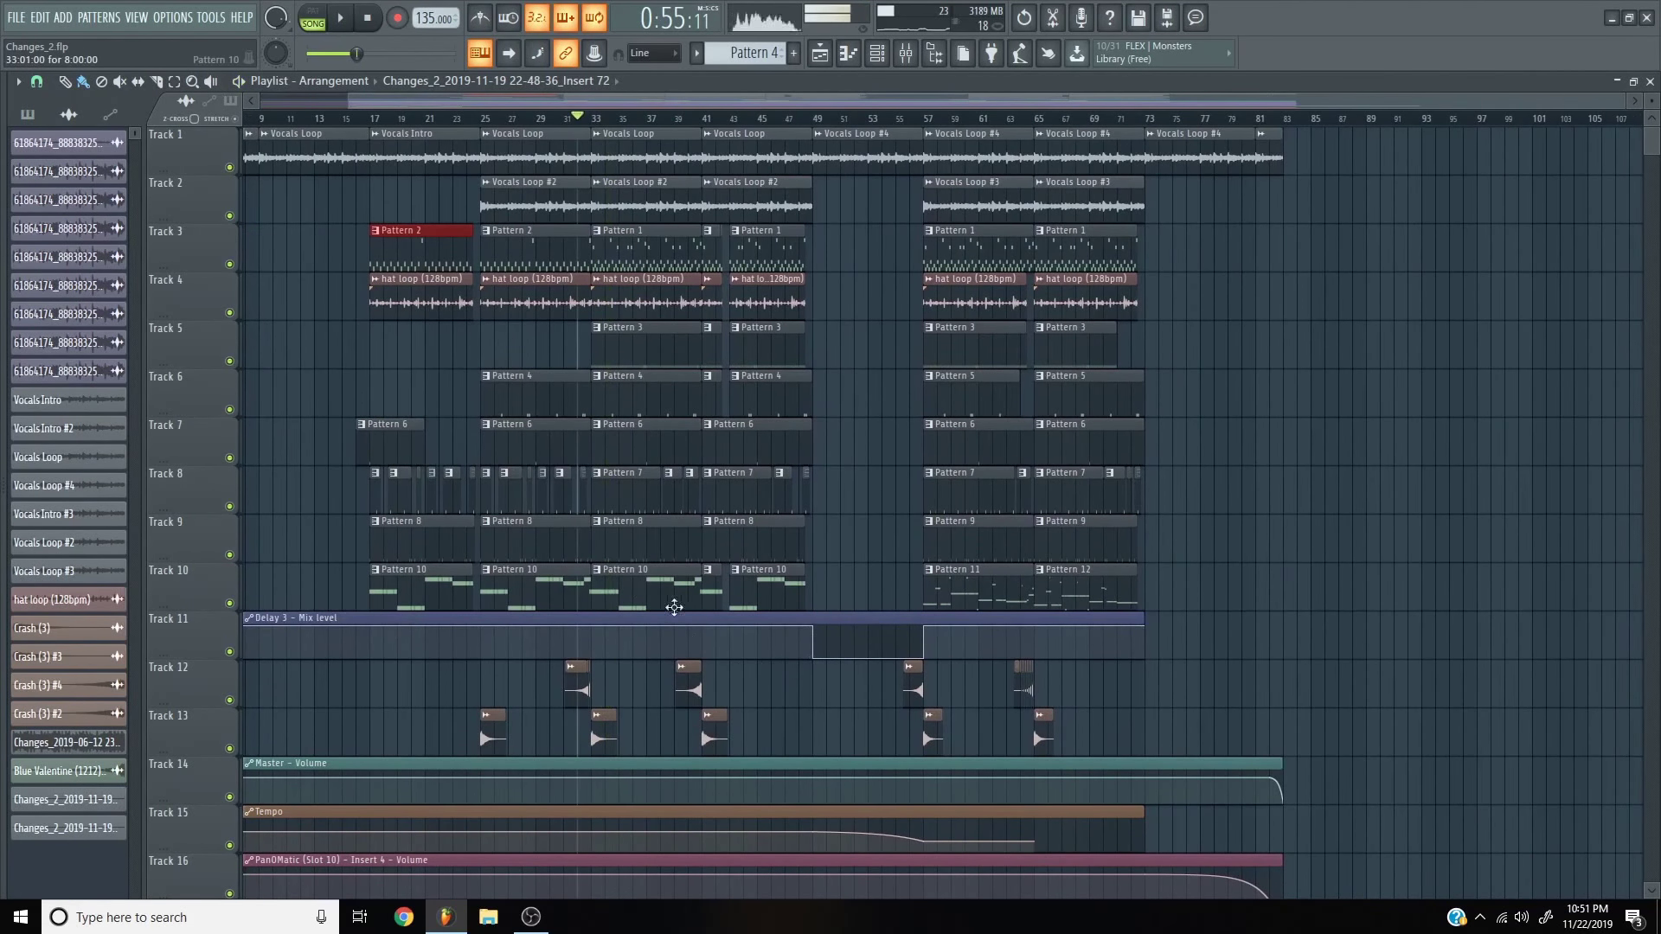
scroll(605, 445, up, 4)
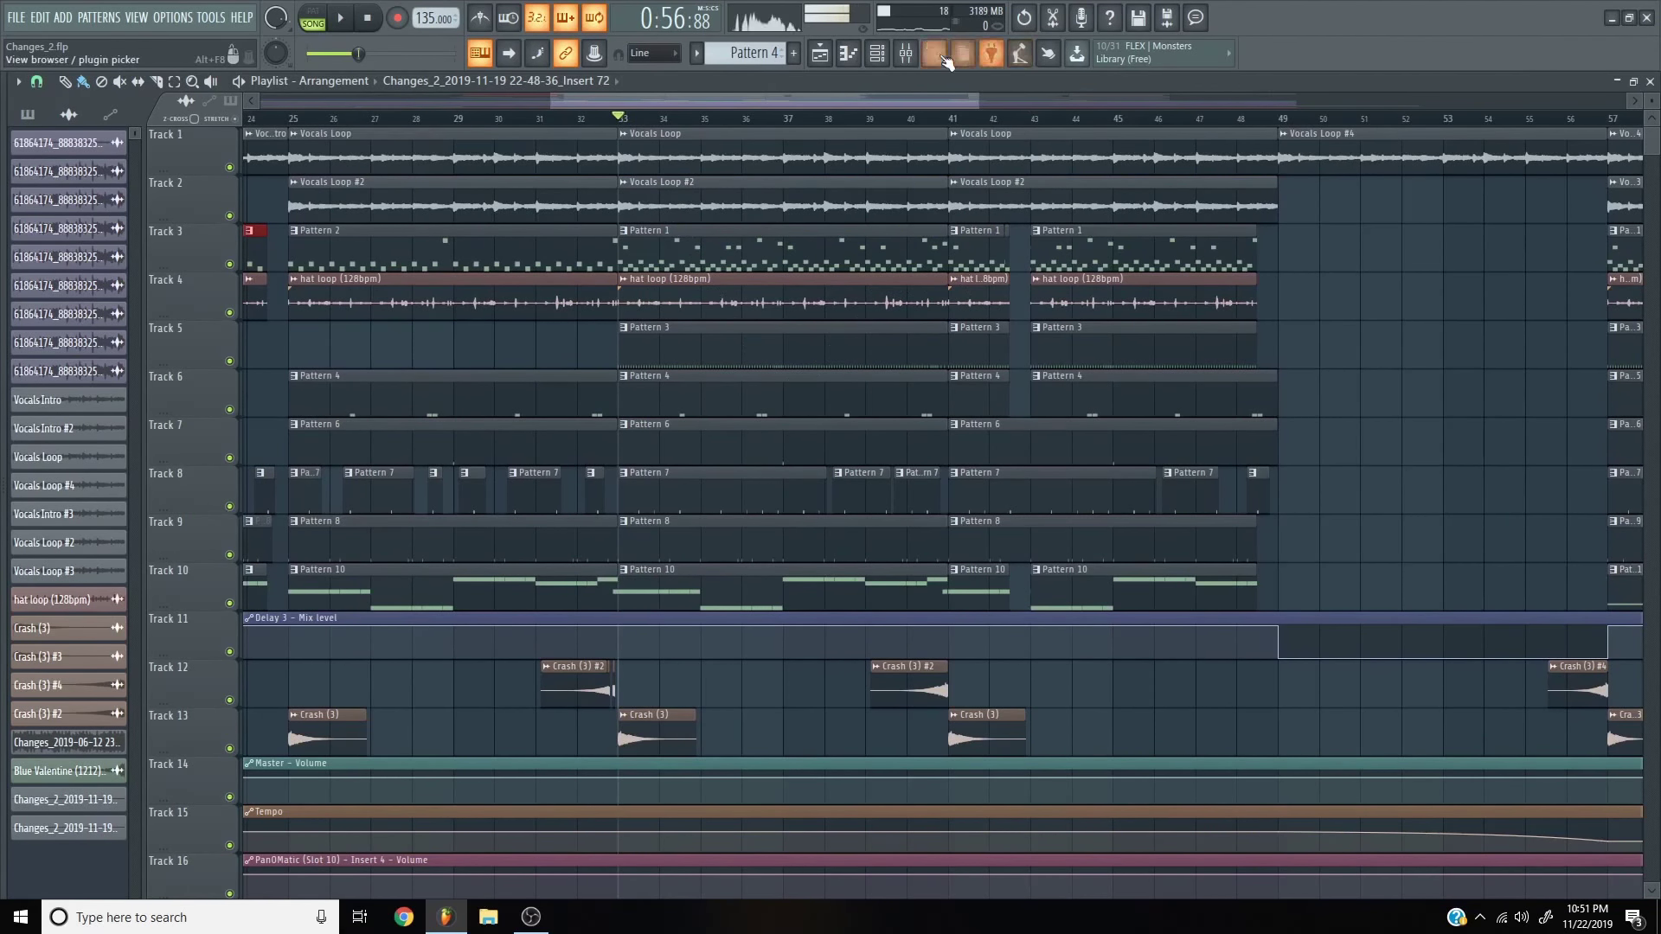
- Show the mixer and channel rack, open the 3x Osc channel's settings, and move its window clear of the channel rack
click(909, 54)
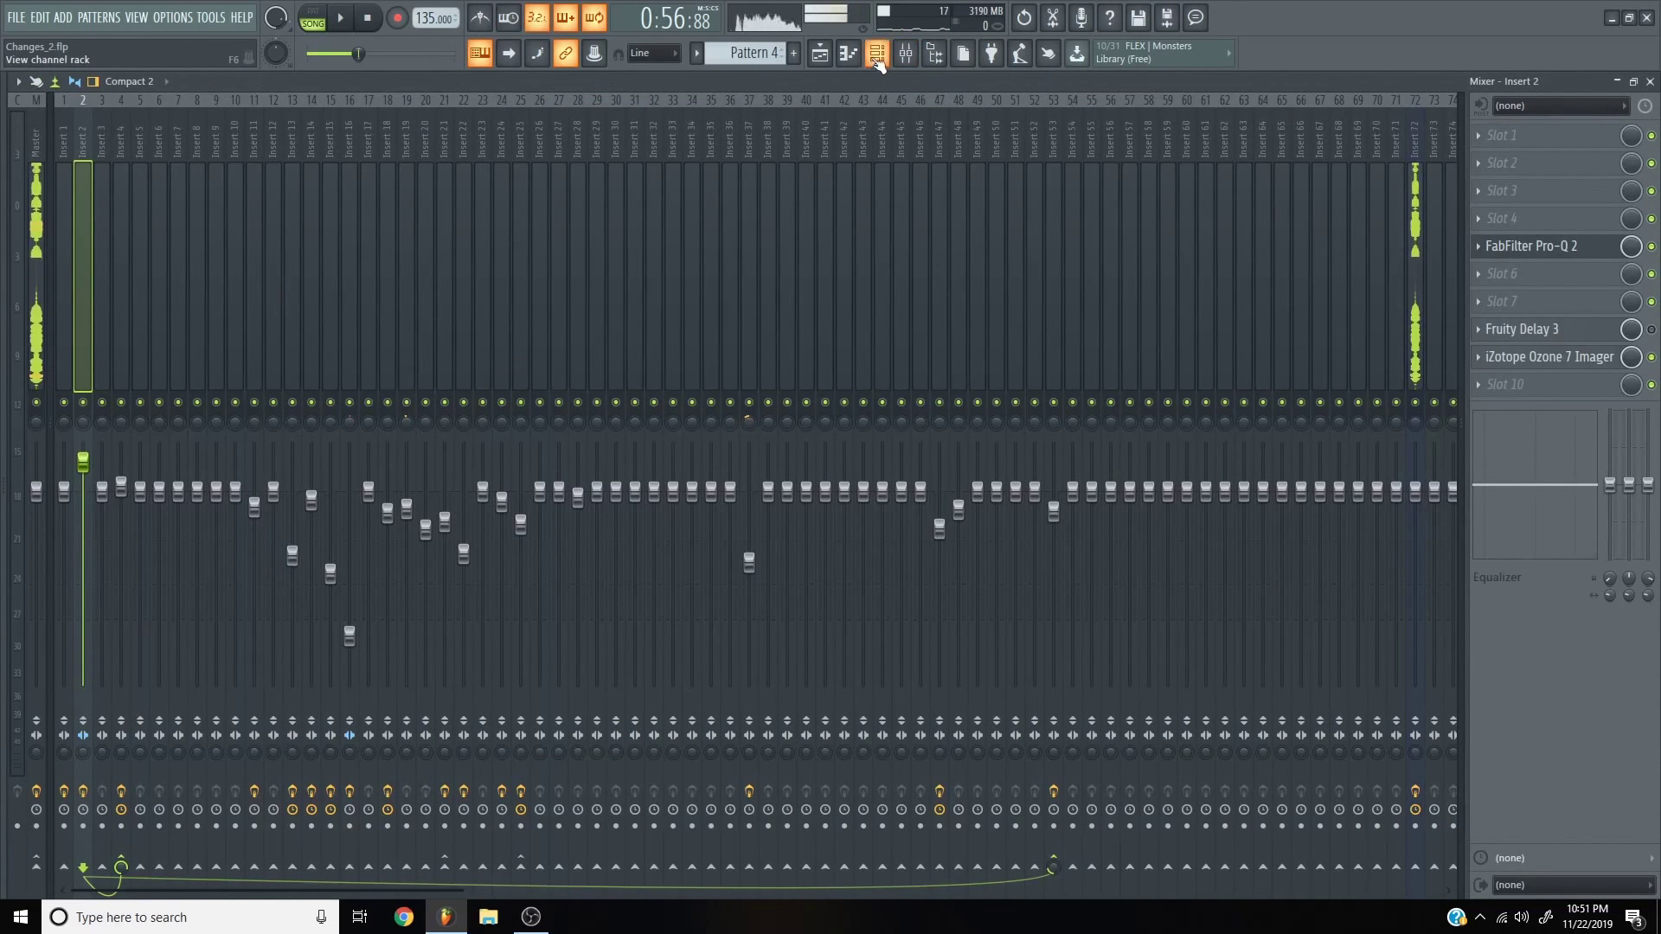
click(876, 54)
scroll(1142, 692, down, 10)
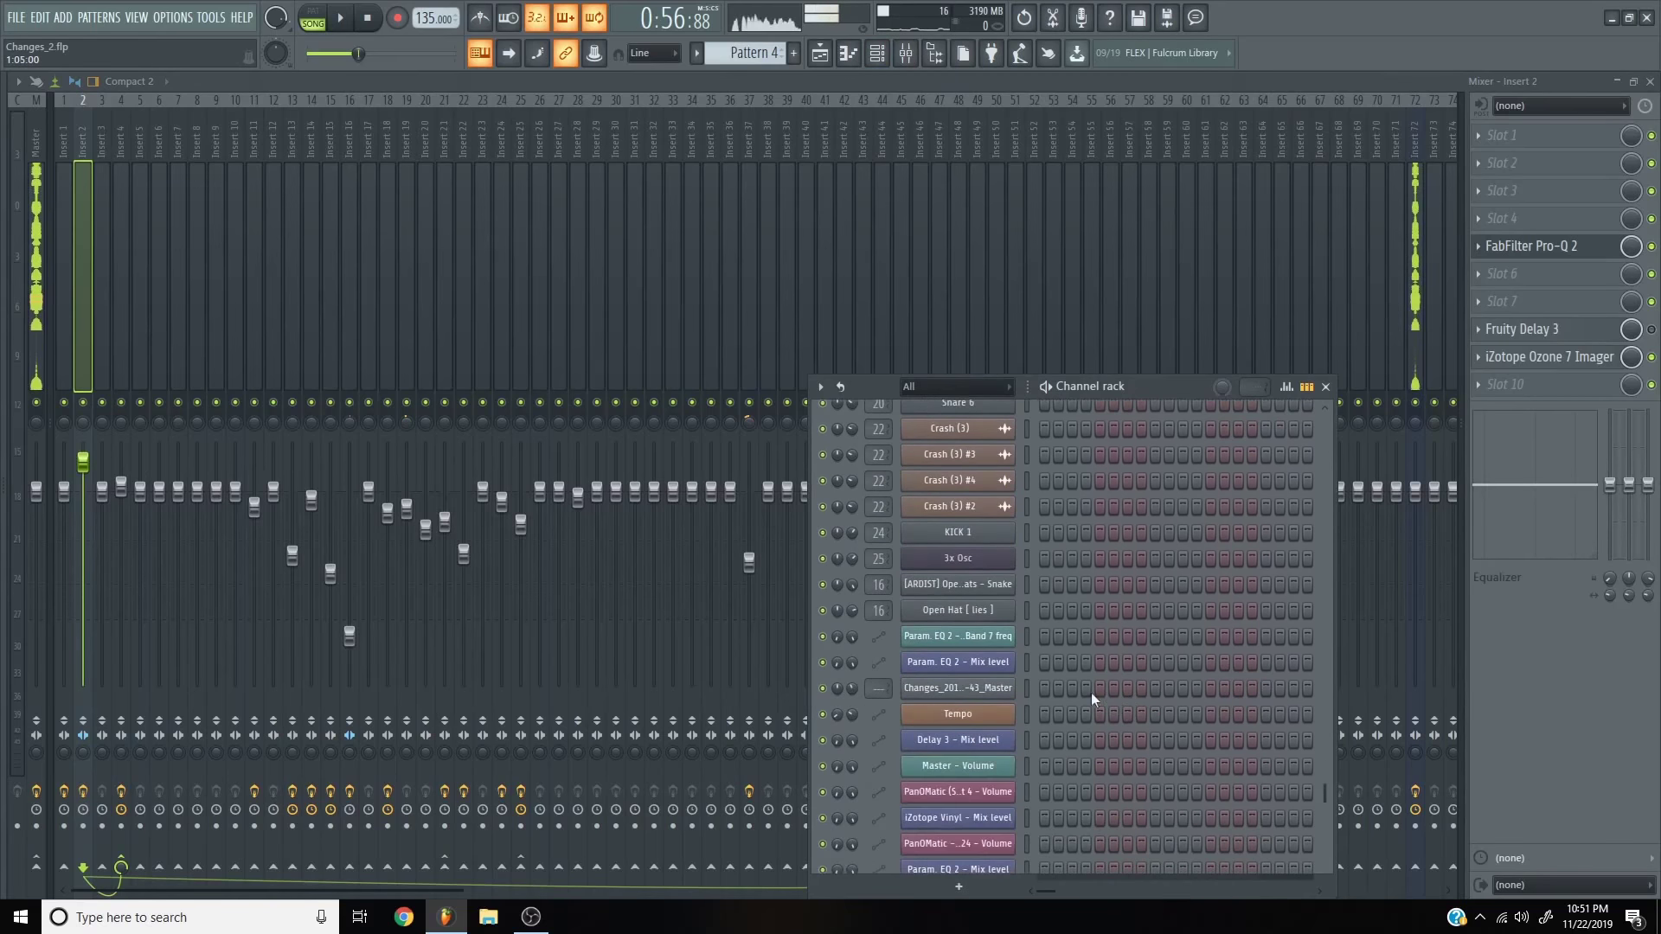
click(1002, 566)
click(1003, 566)
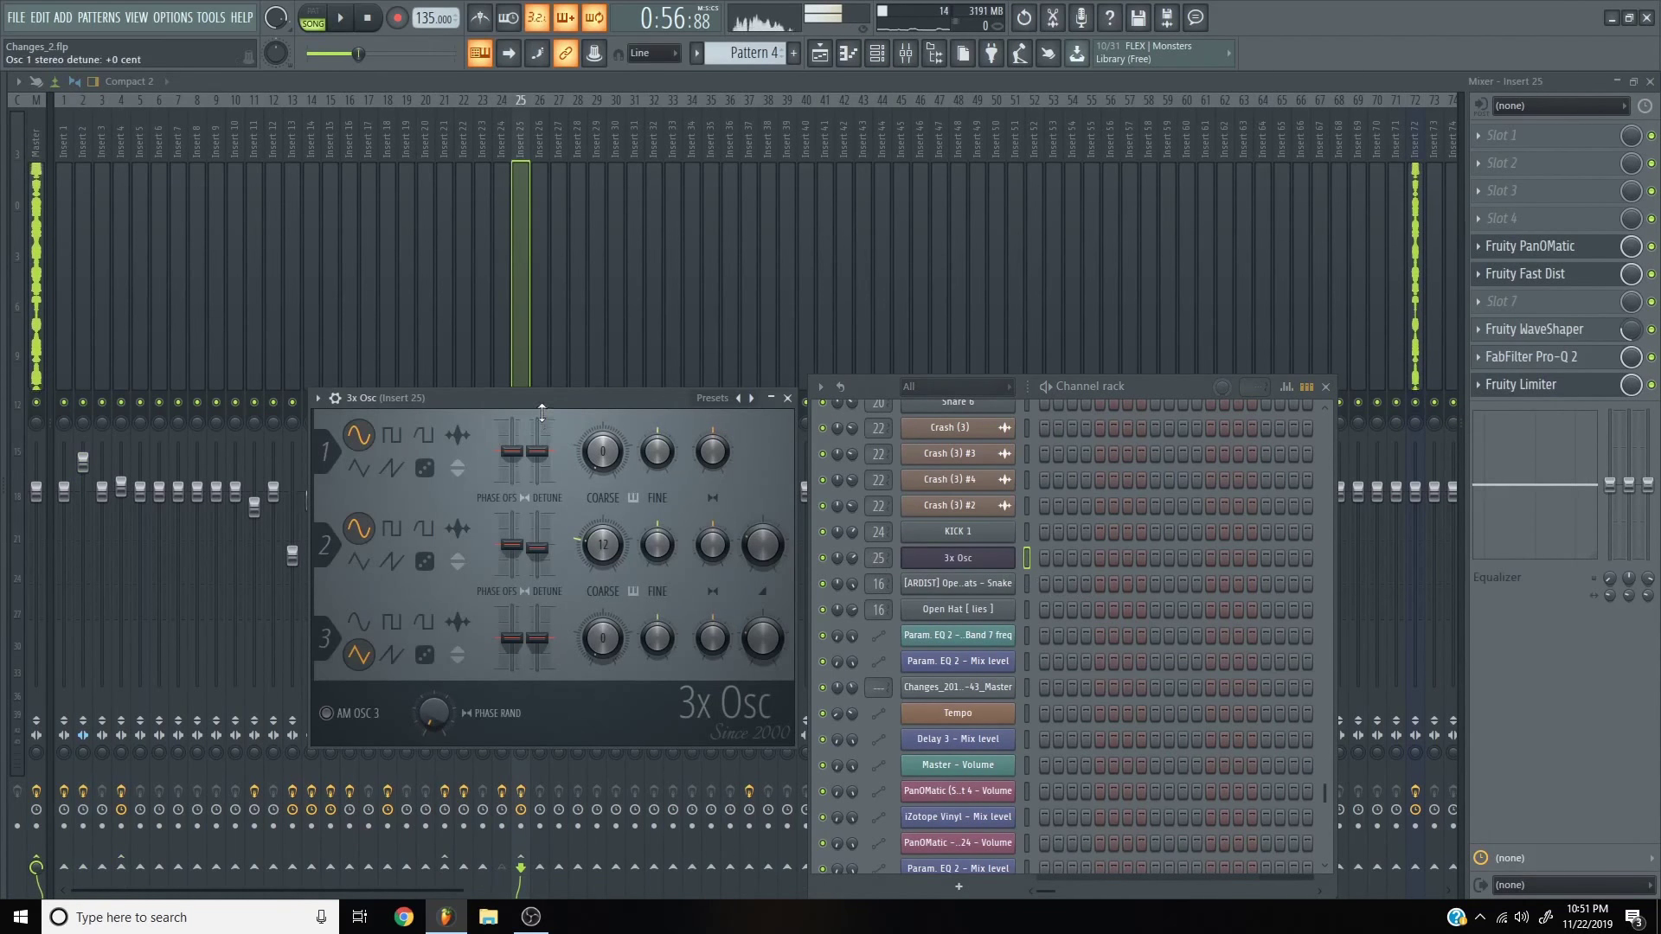
drag(450, 397, 494, 295)
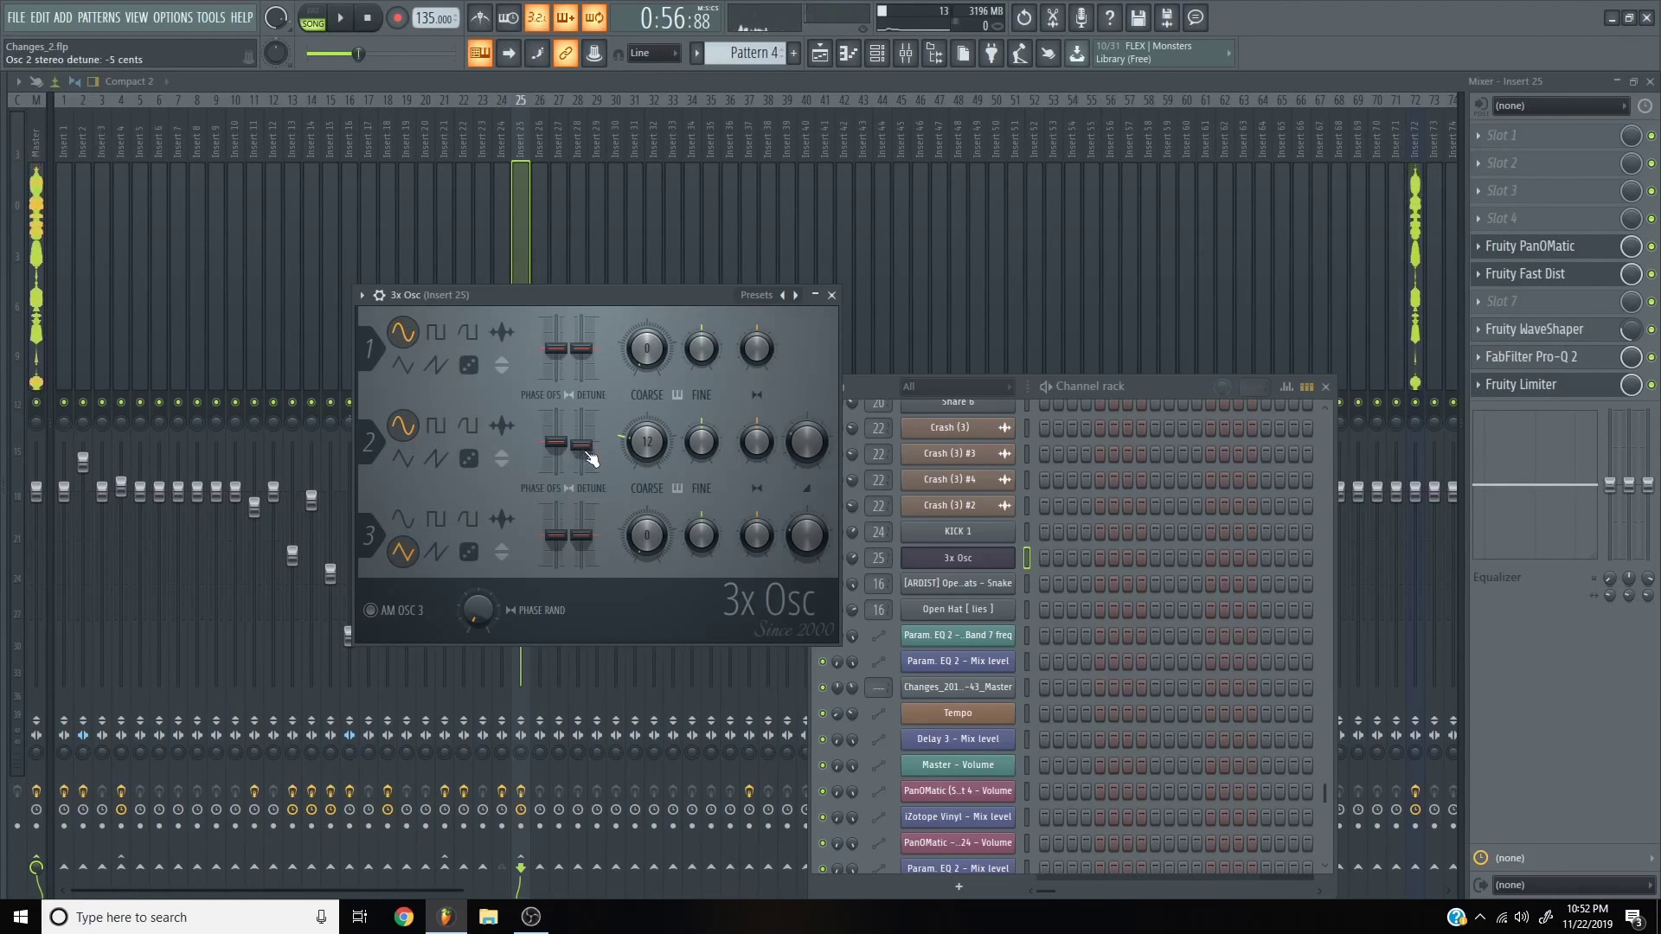
- Try oscillator 2's stereo detune at +4 and 0 cents, and set it to -12 cents
drag(592, 457, 592, 452)
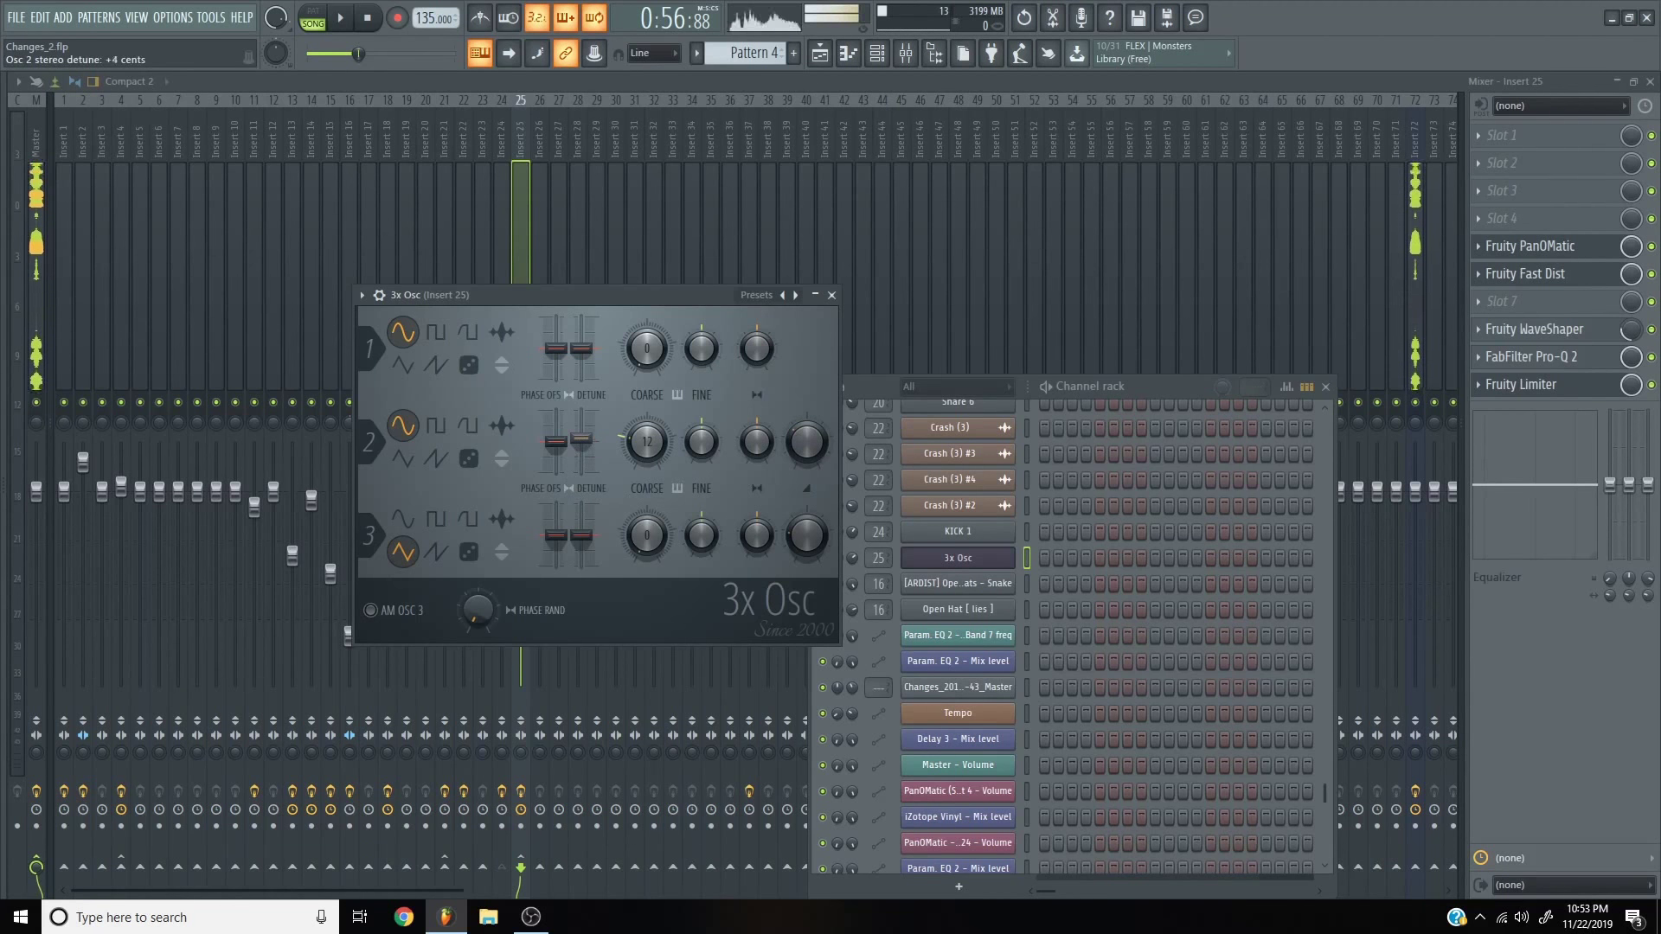
drag(581, 439, 596, 452)
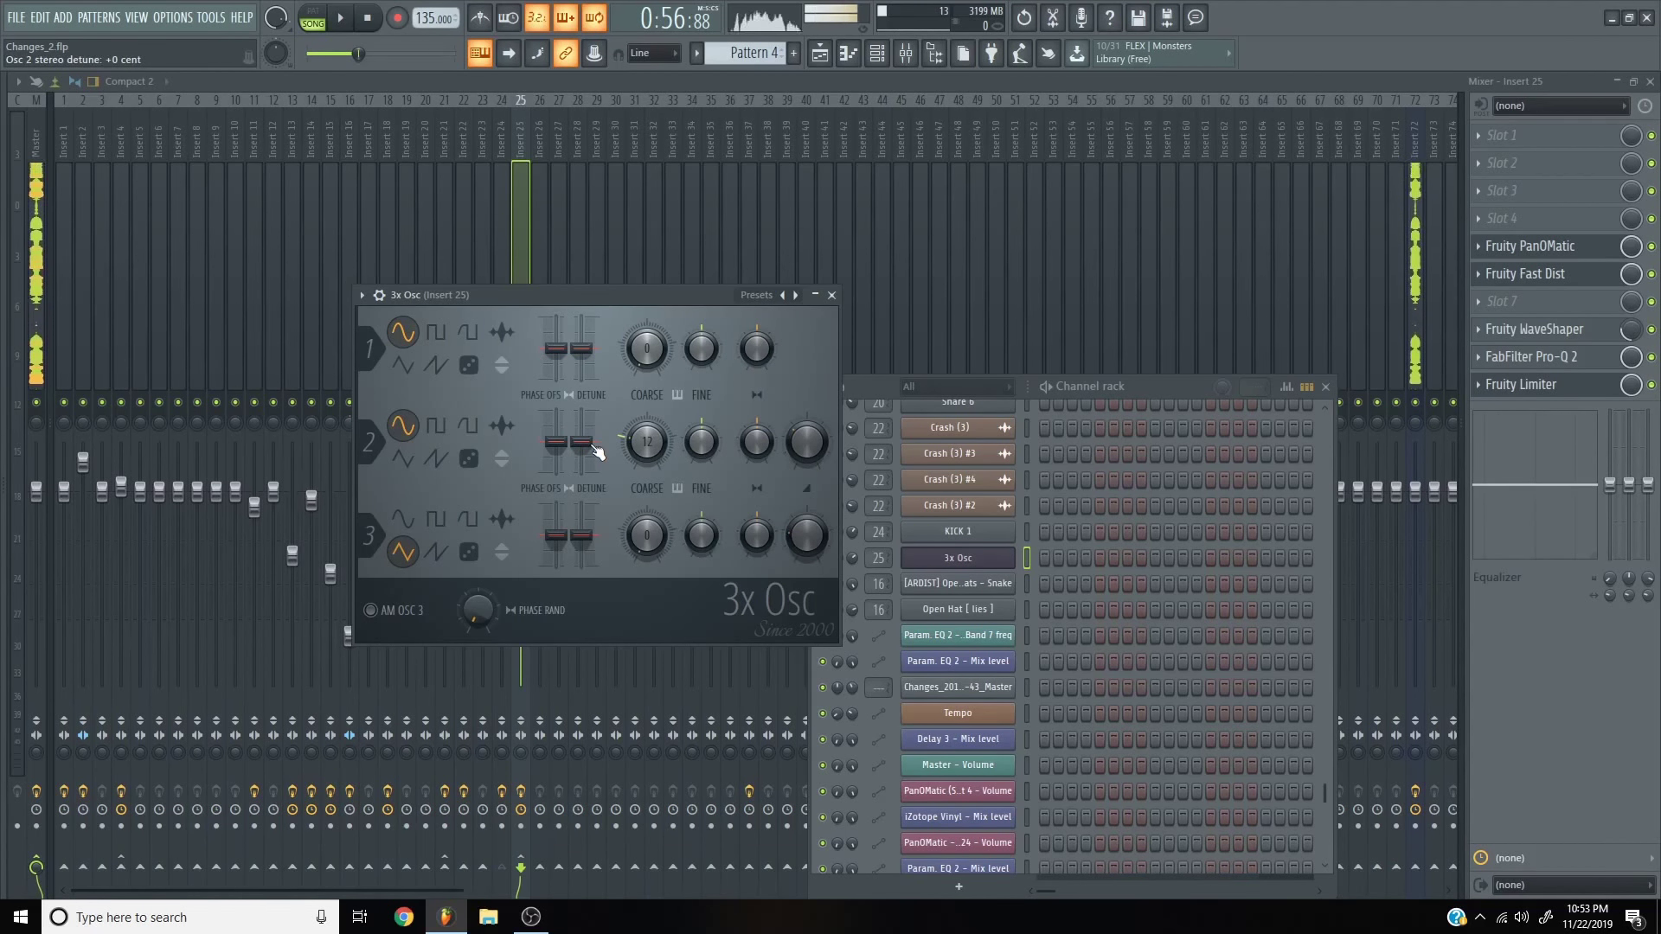
drag(597, 453, 597, 459)
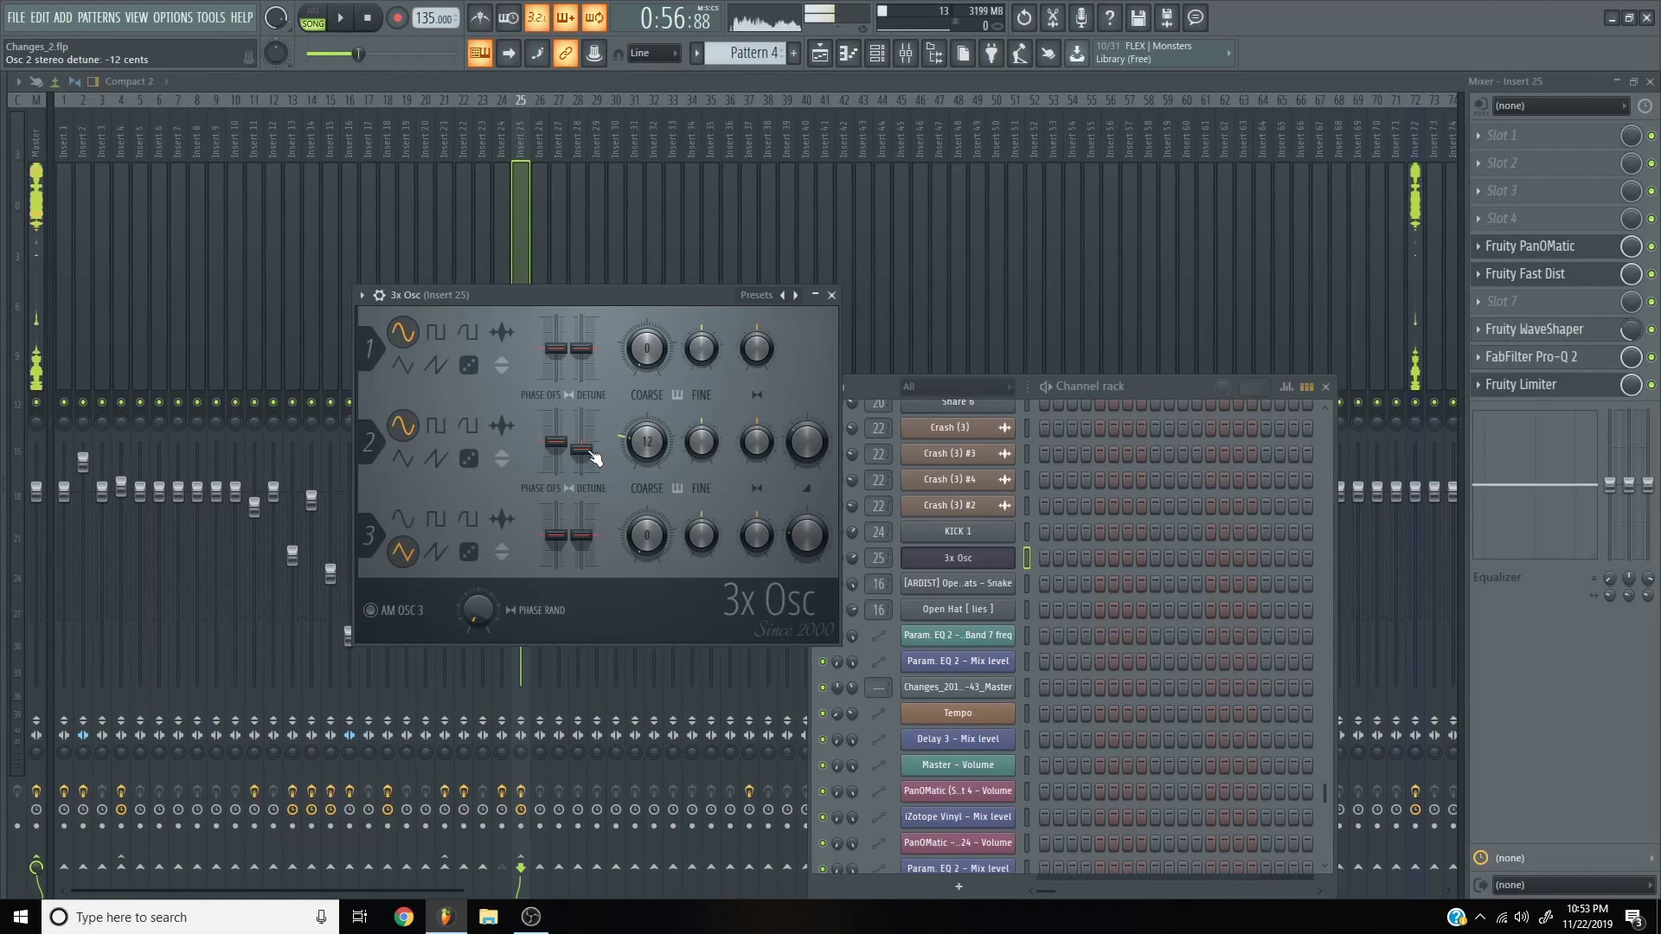
- Open the 3x Osc piano roll for Pattern 4 and examine the keyboard octaves from C3 to C4
key(F7)
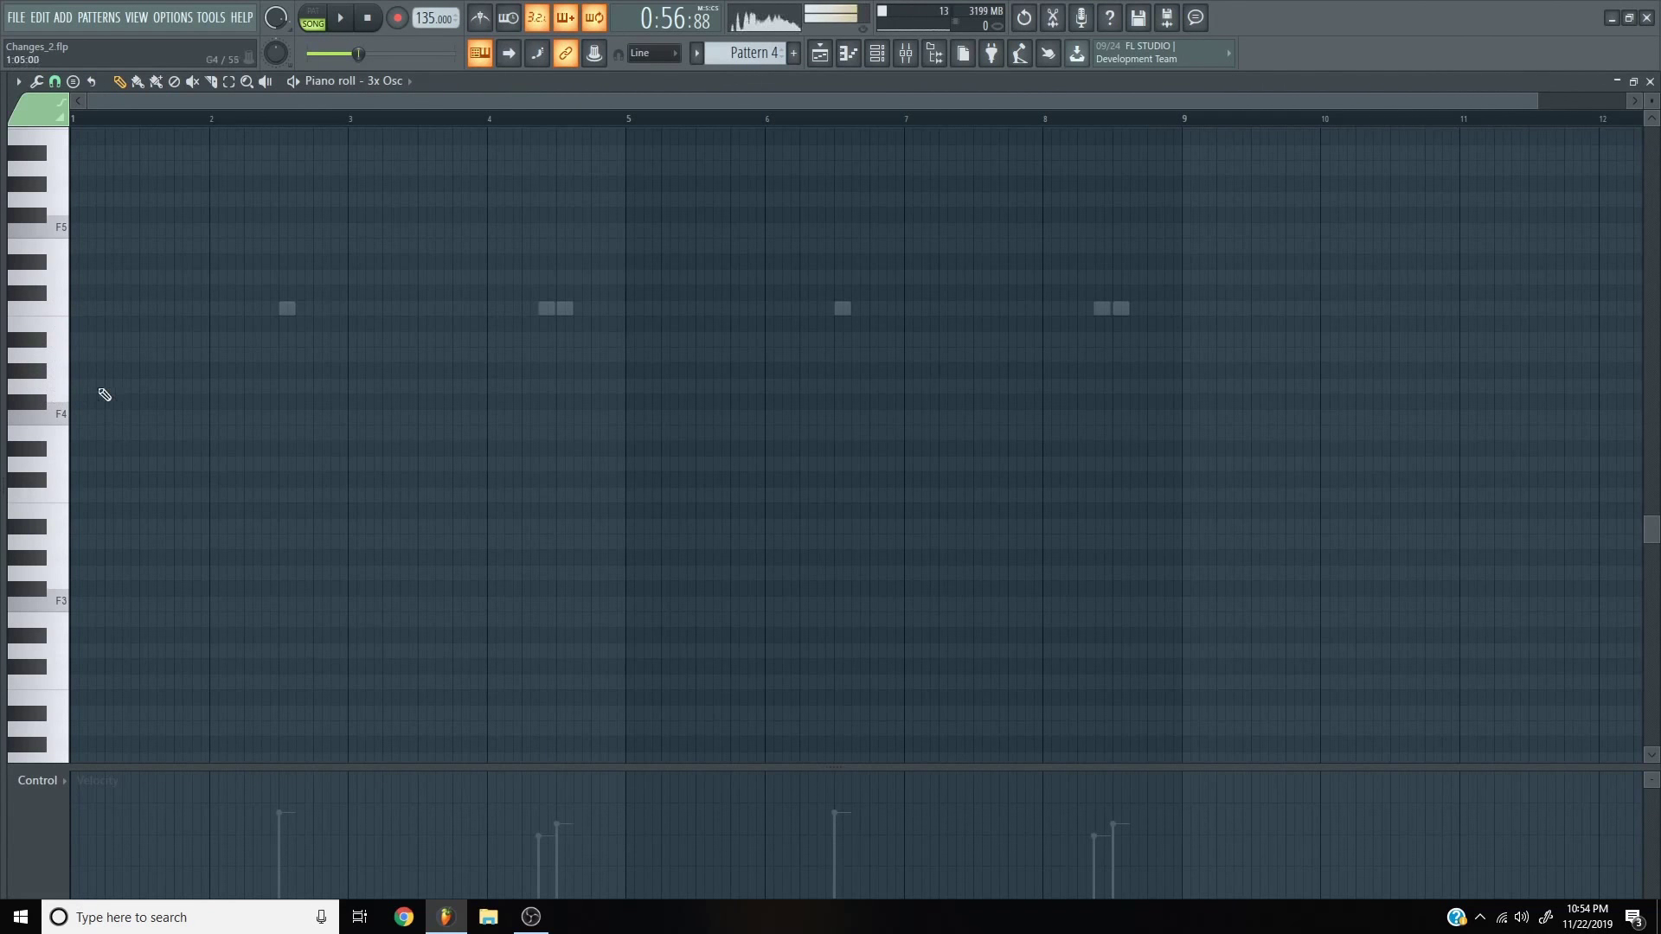
drag(69, 318, 69, 406)
scroll(69, 411, down, 1)
scroll(121, 407, down, 2)
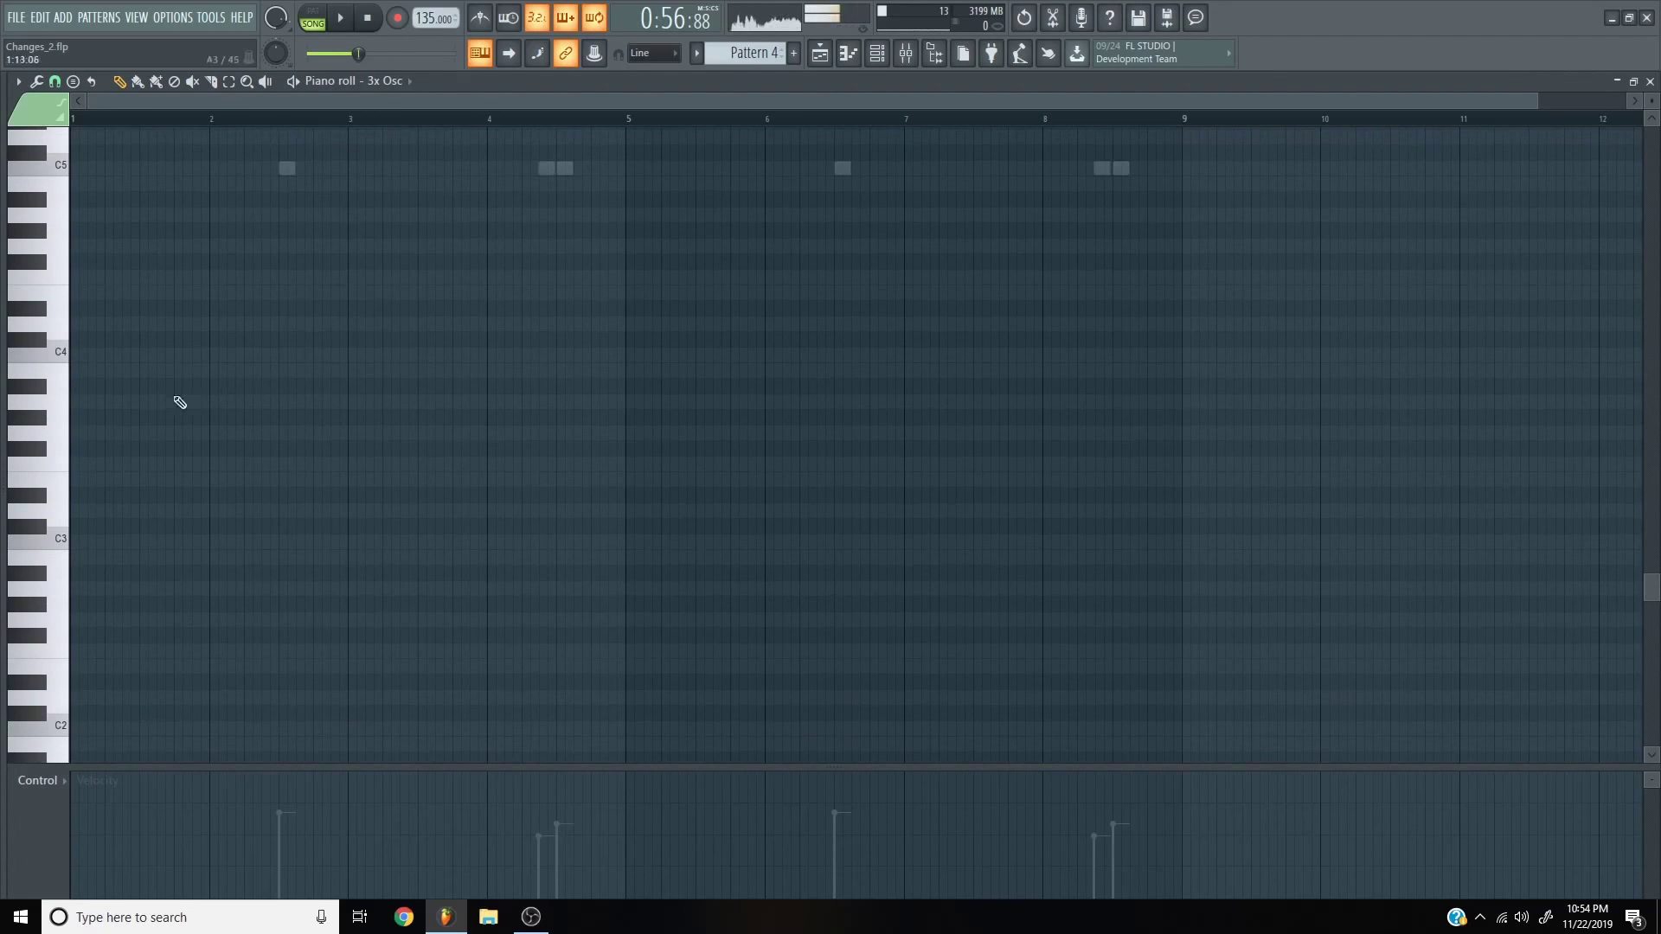
drag(58, 540, 59, 356)
- Open Pattern 10 from the playlist in the 3x Osc piano roll and play its notes with the arrangement
key(F5)
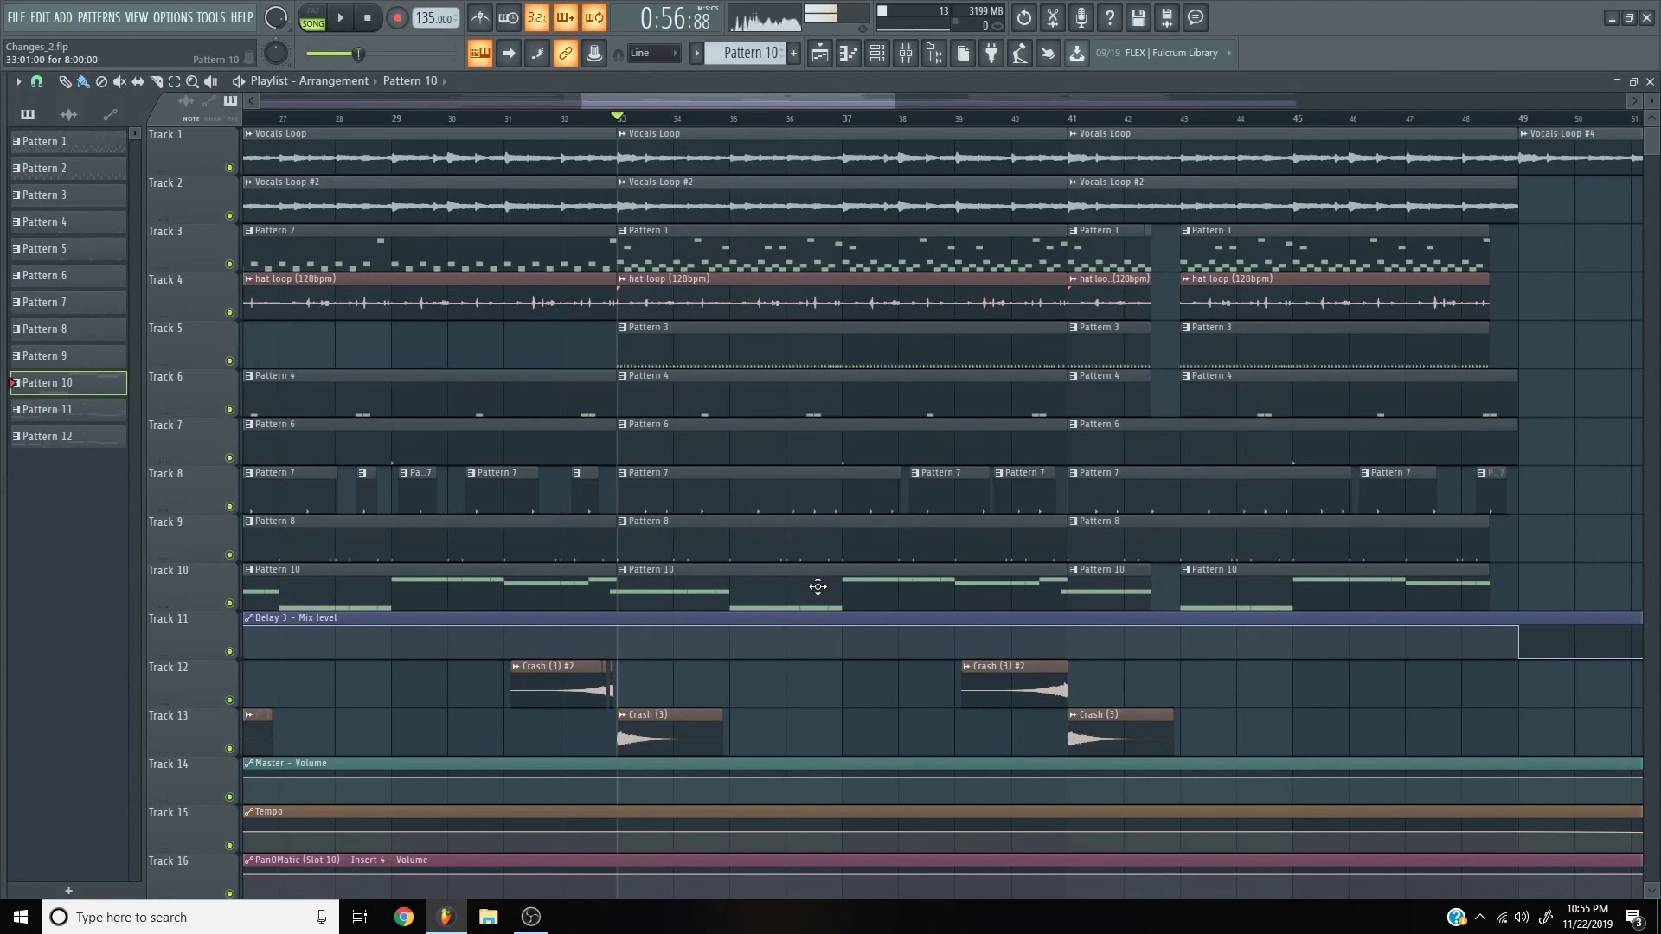
double_click(788, 594)
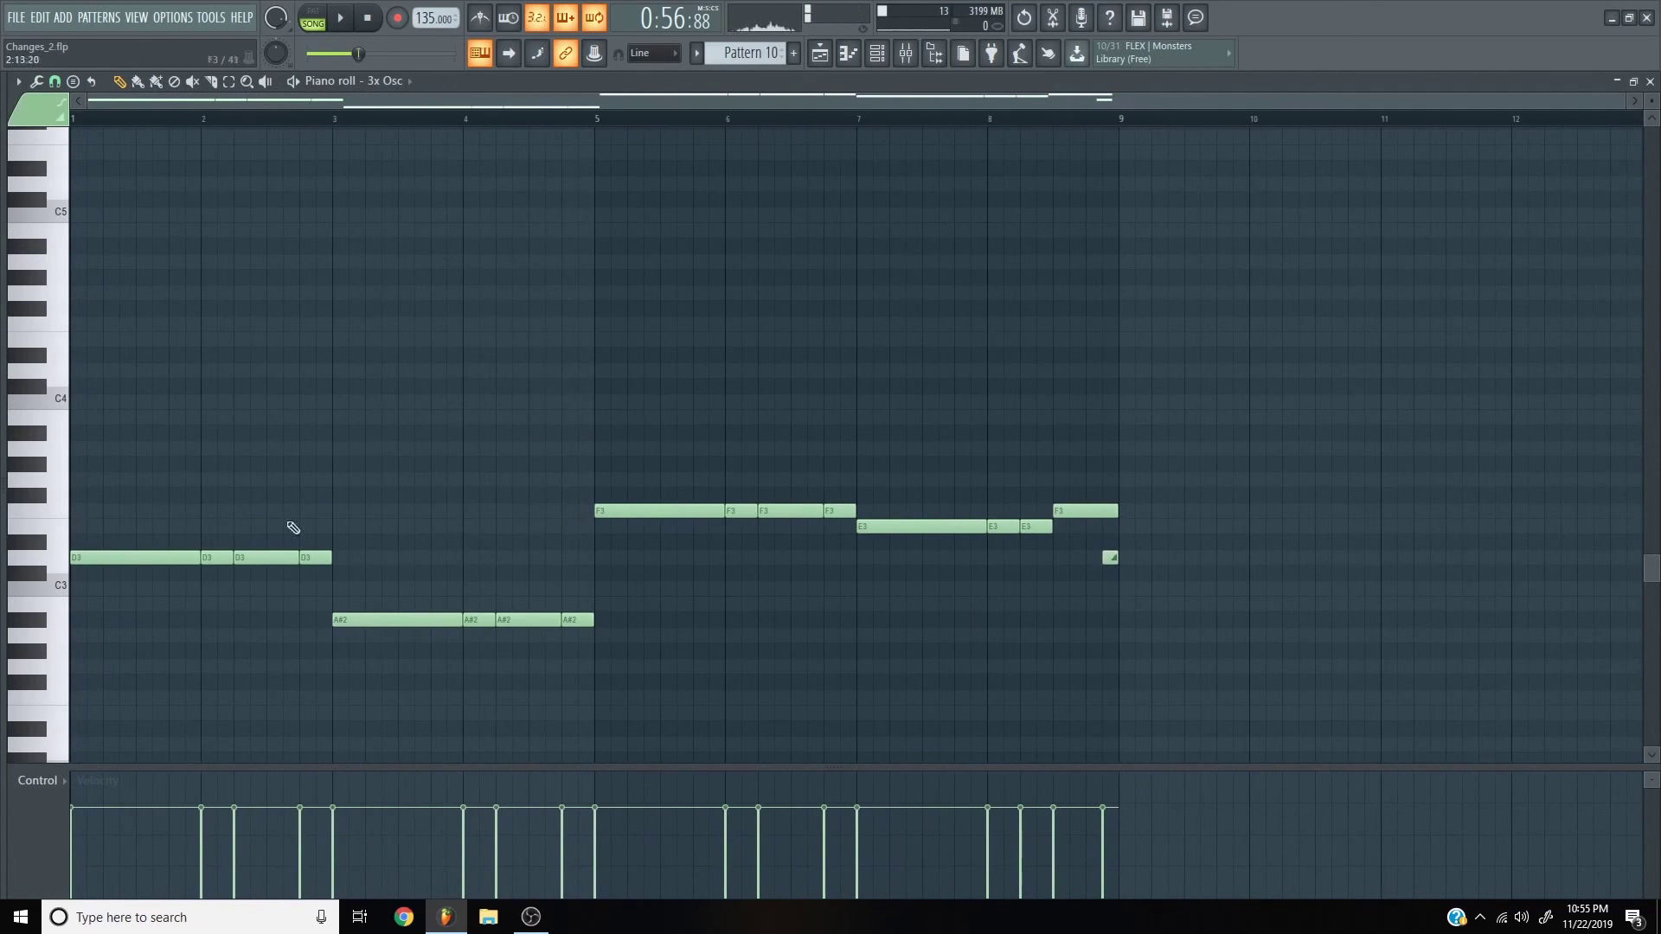
key(space)
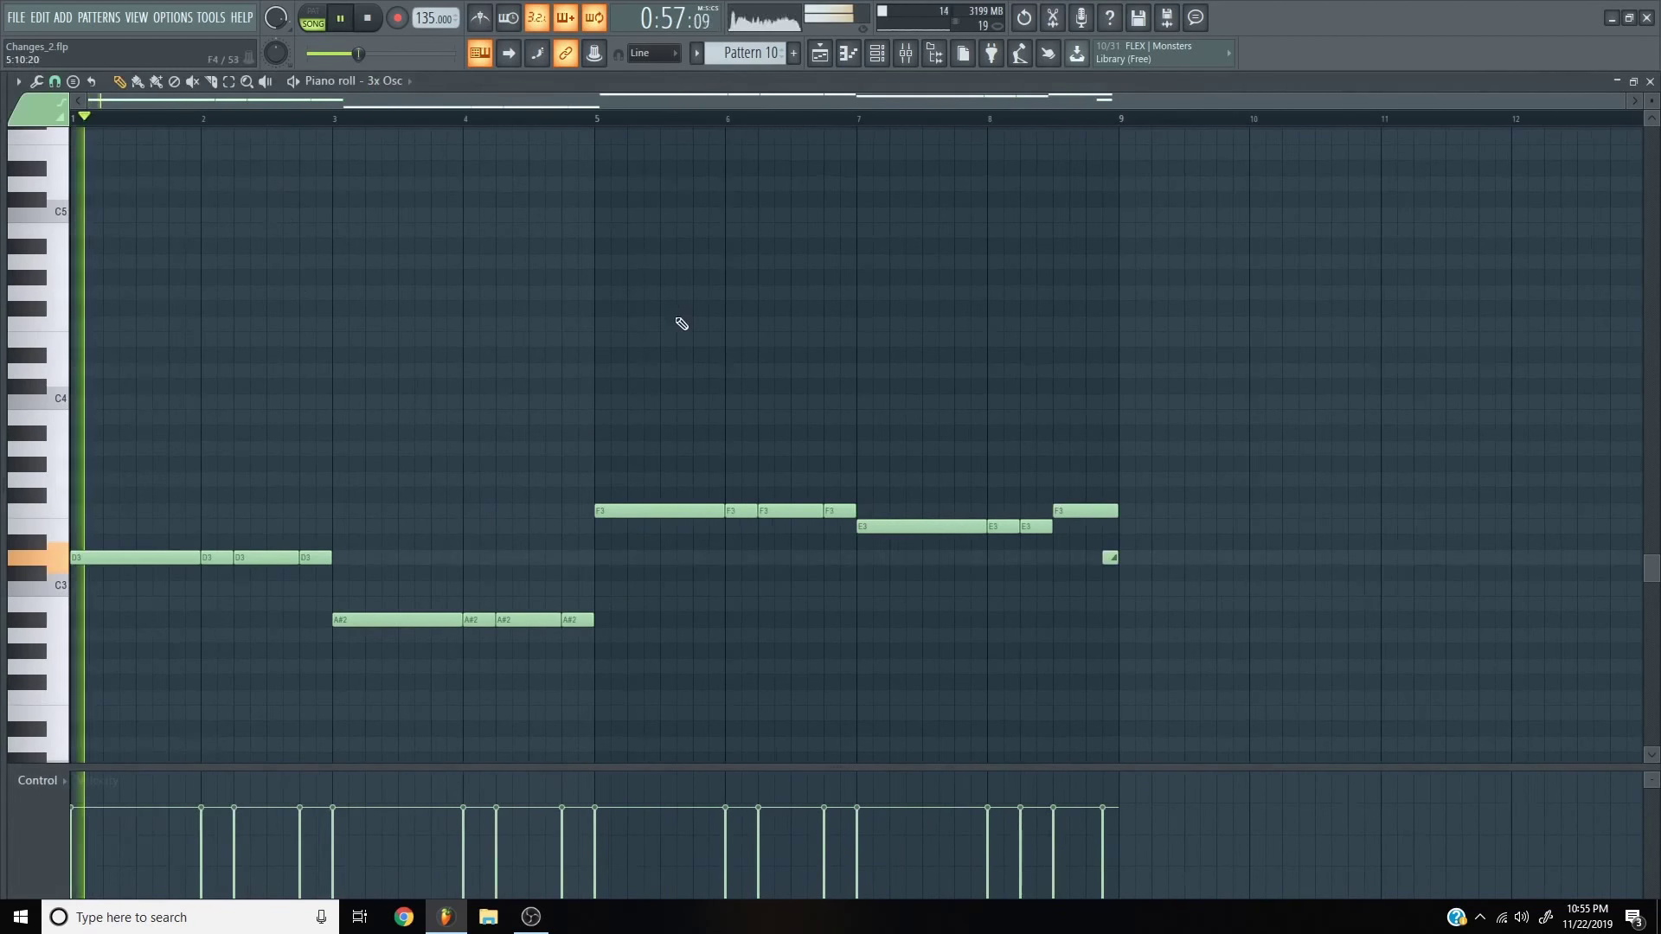
key(F9)
key(F9)
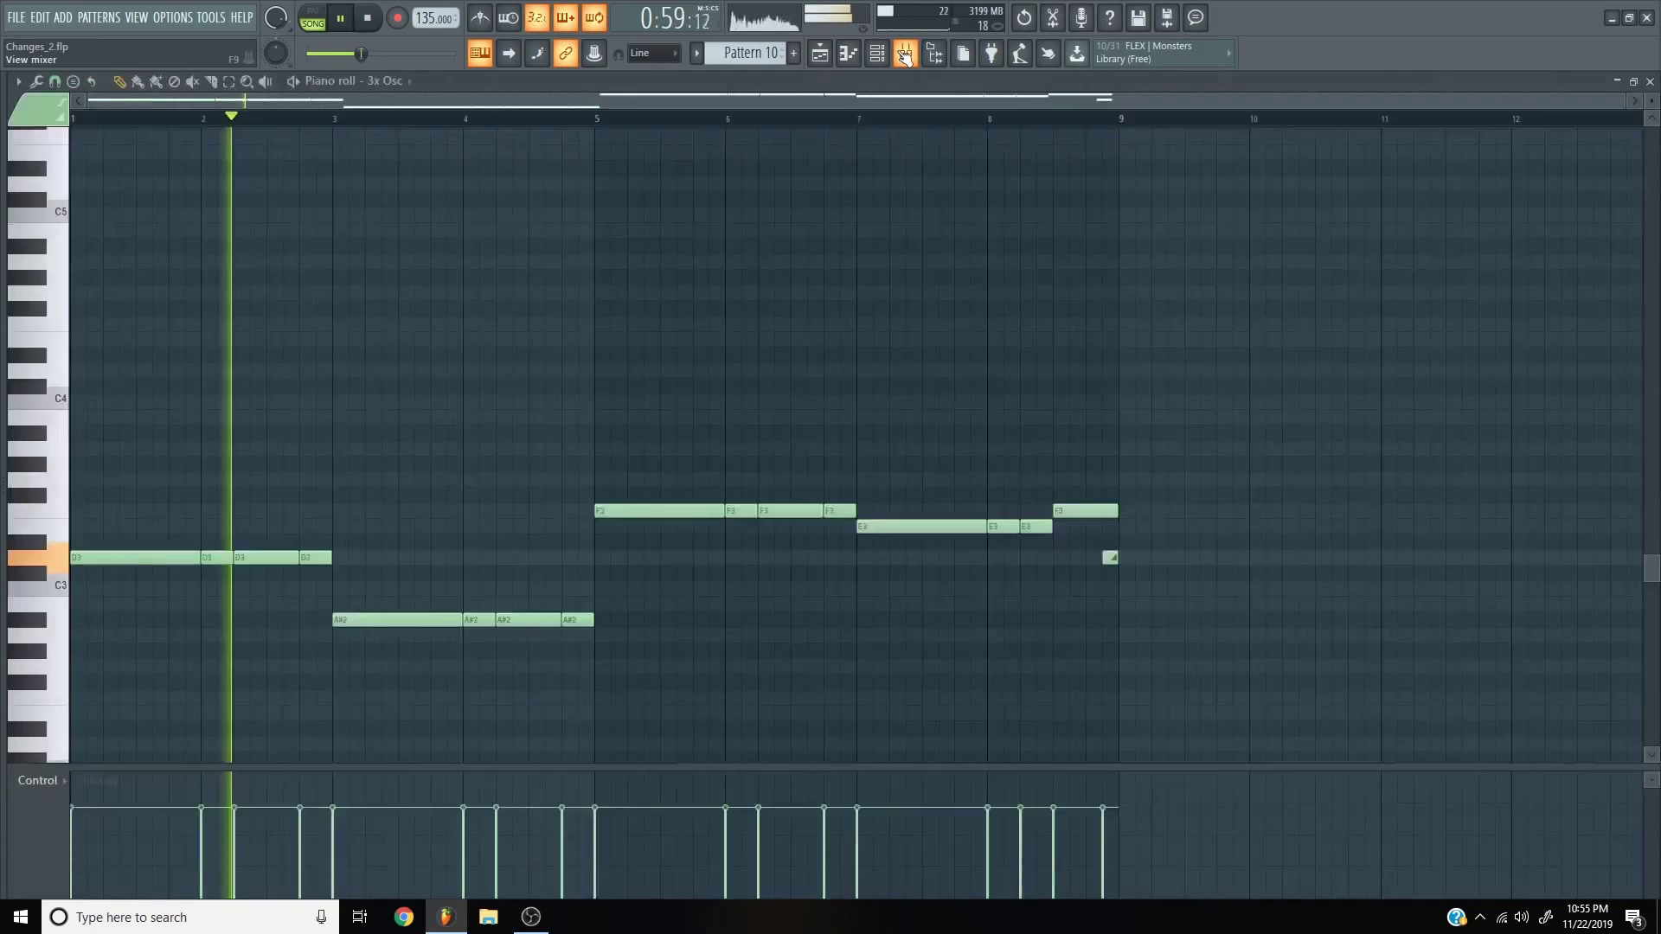
scroll(397, 519, down, 3)
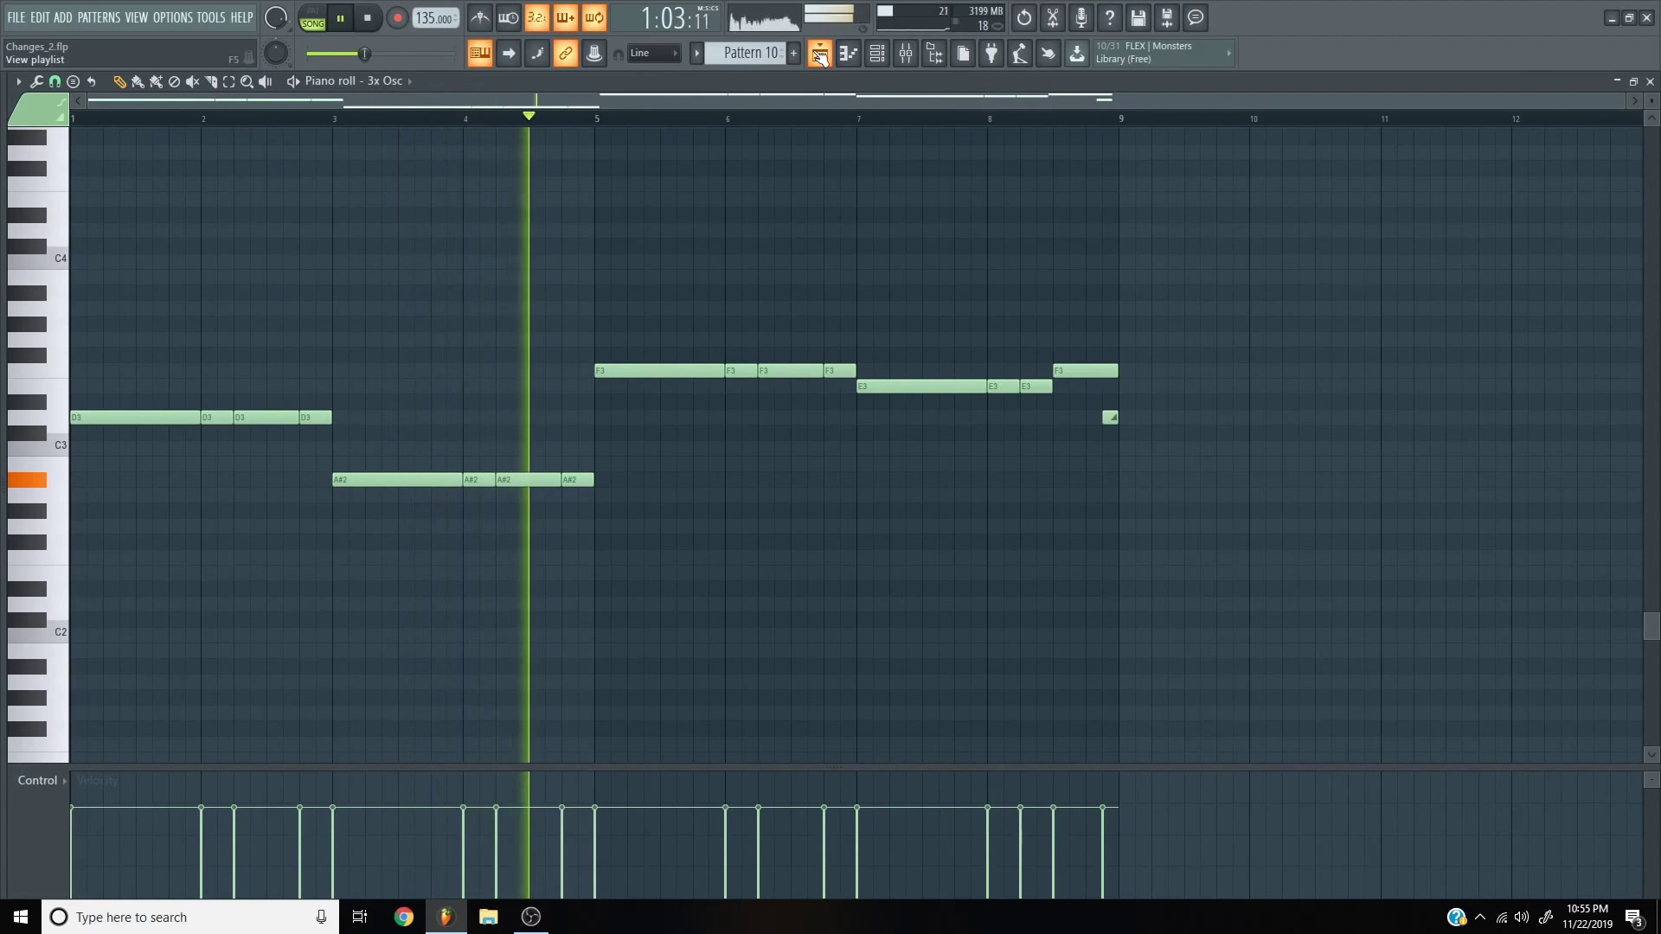
- Return to the playlist, stop playback, and solo Track 10
key(F5)
key(space)
ctrl+click(229, 602)
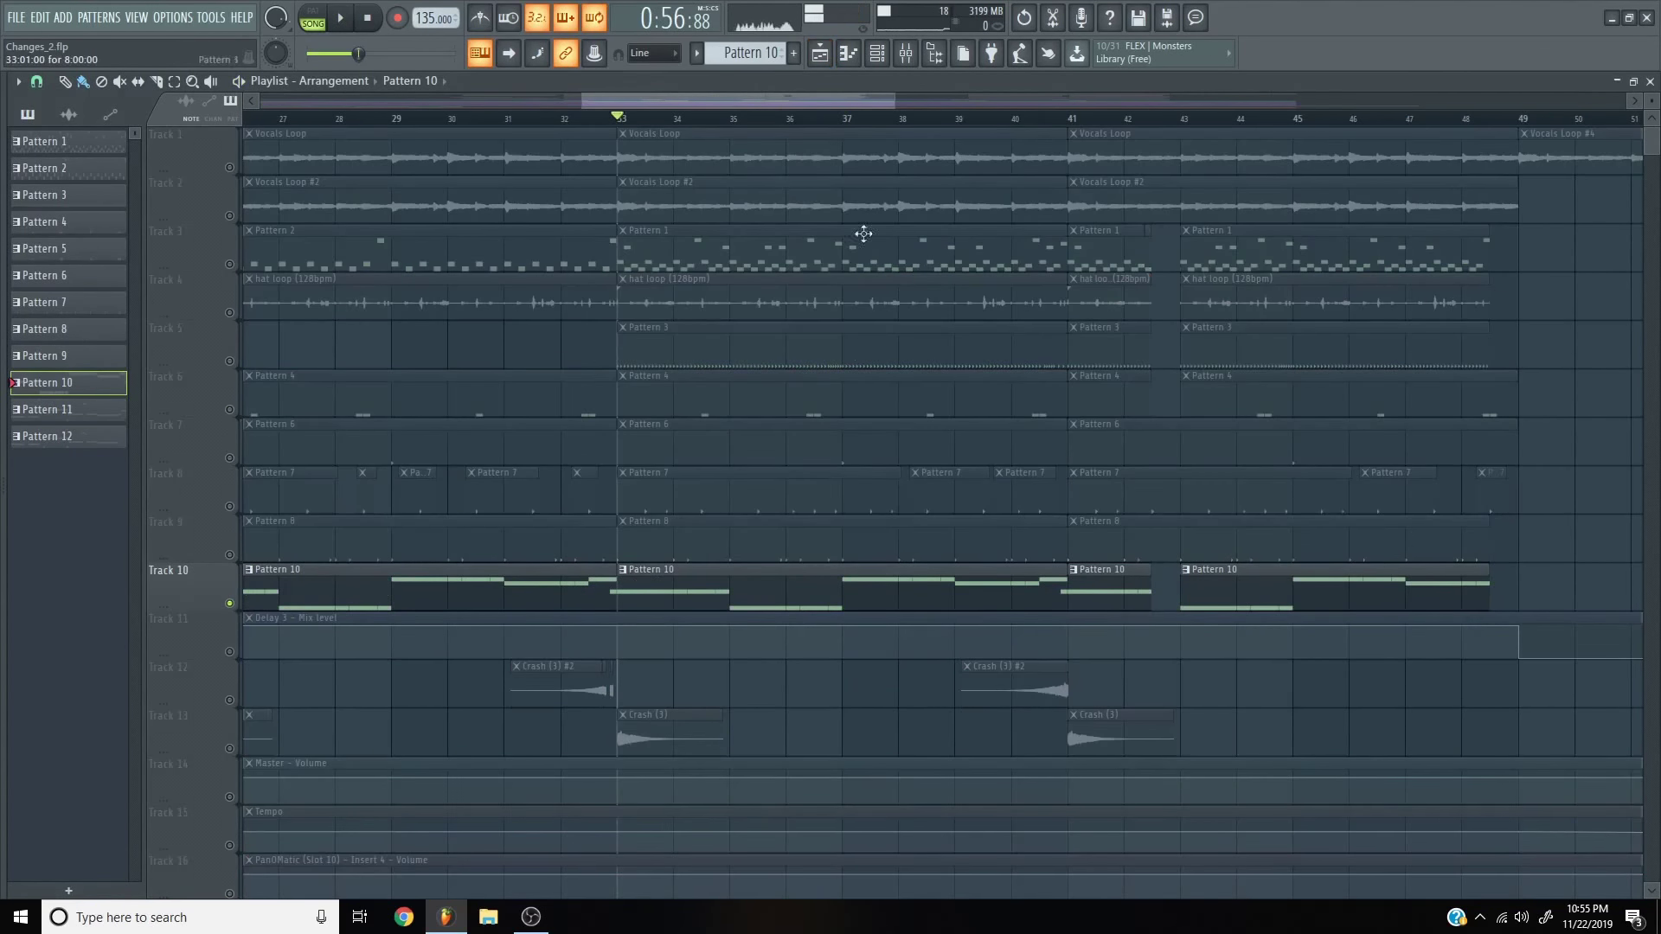
- Raise all of Pattern 10's 3x Osc notes by one octave
double_click(768, 582)
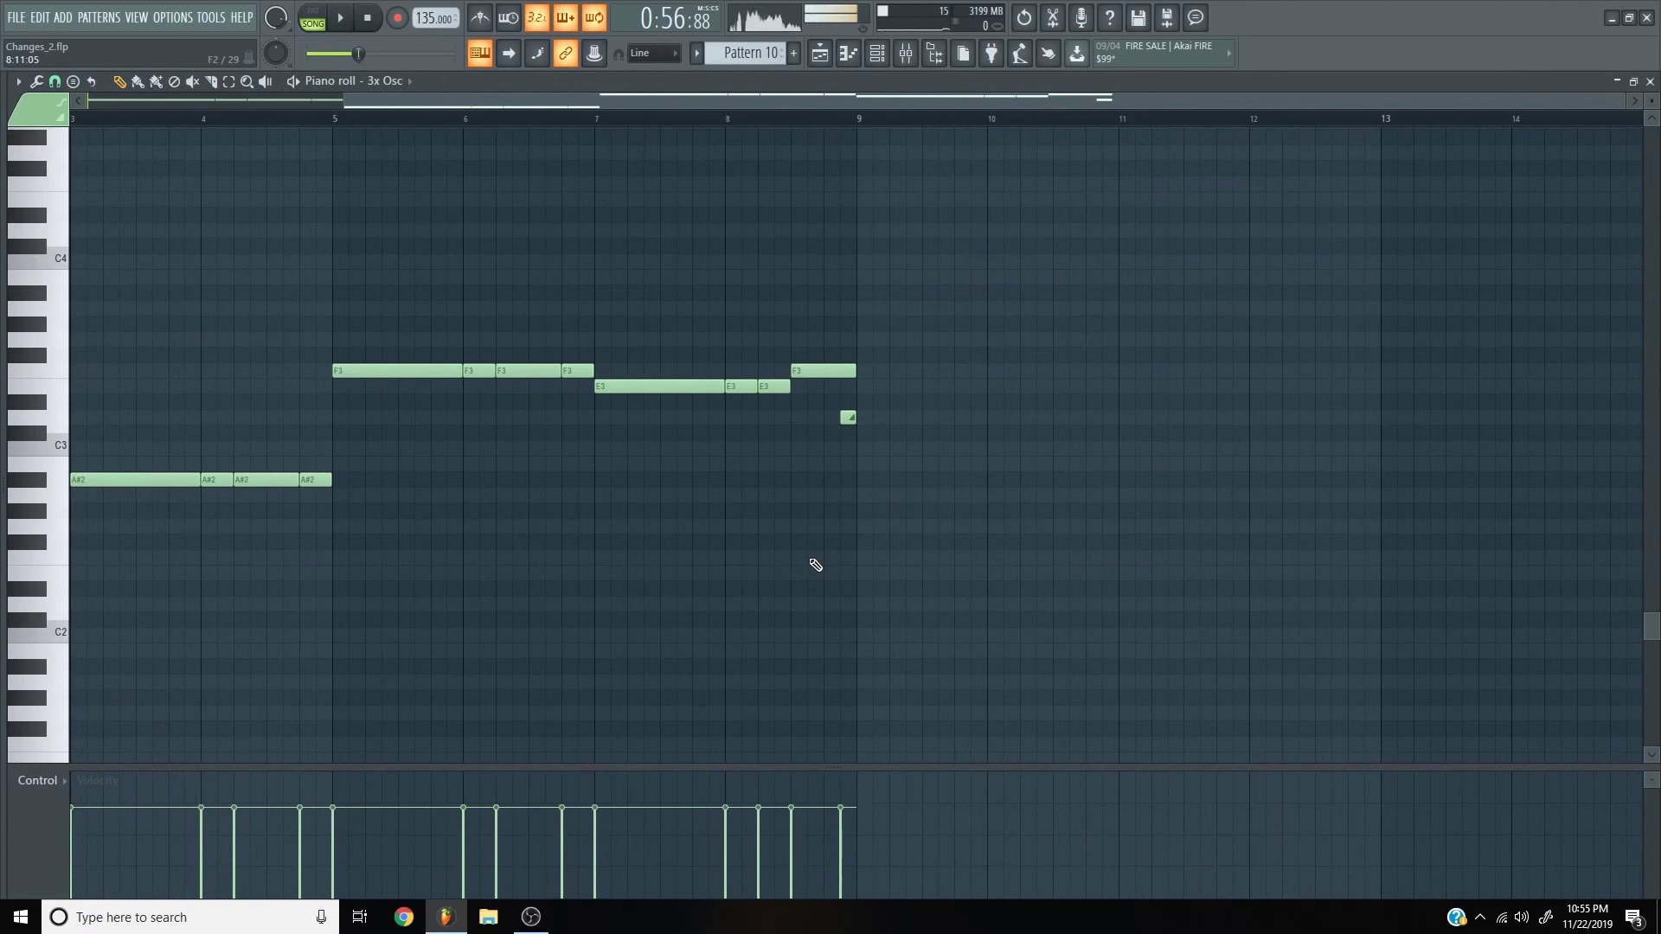
key(ctrl+a)
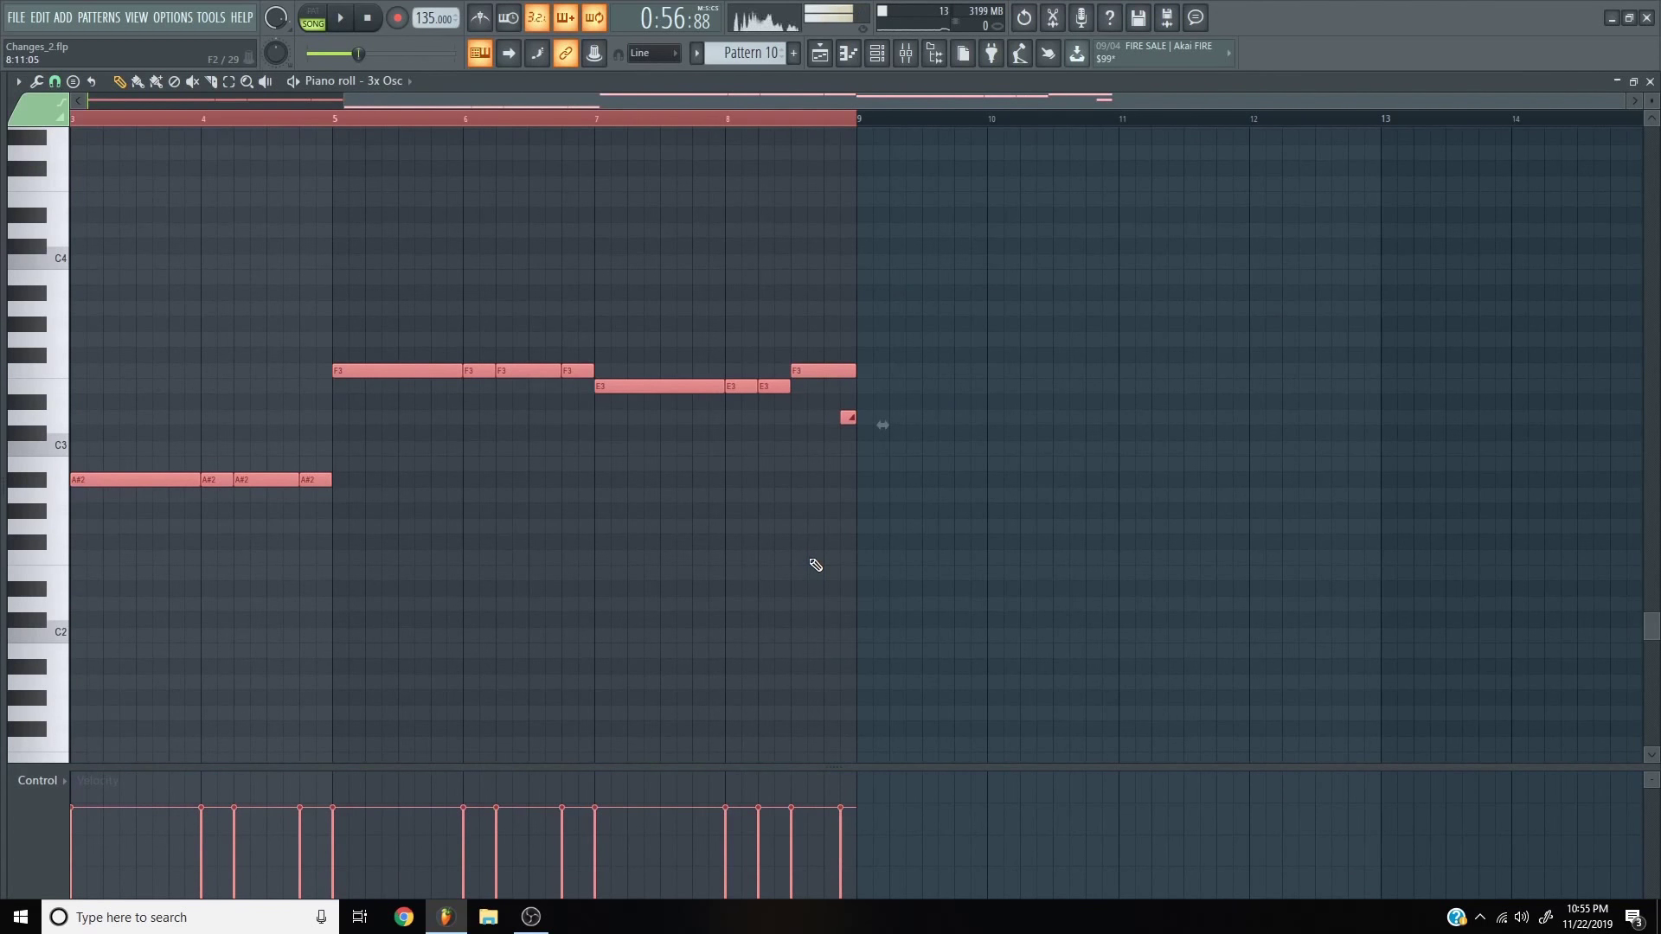
key(ctrl+Up)
- Play the soloed Pattern 10 line, select its notes from bar 5 to bar 8, and stop playback
key(space)
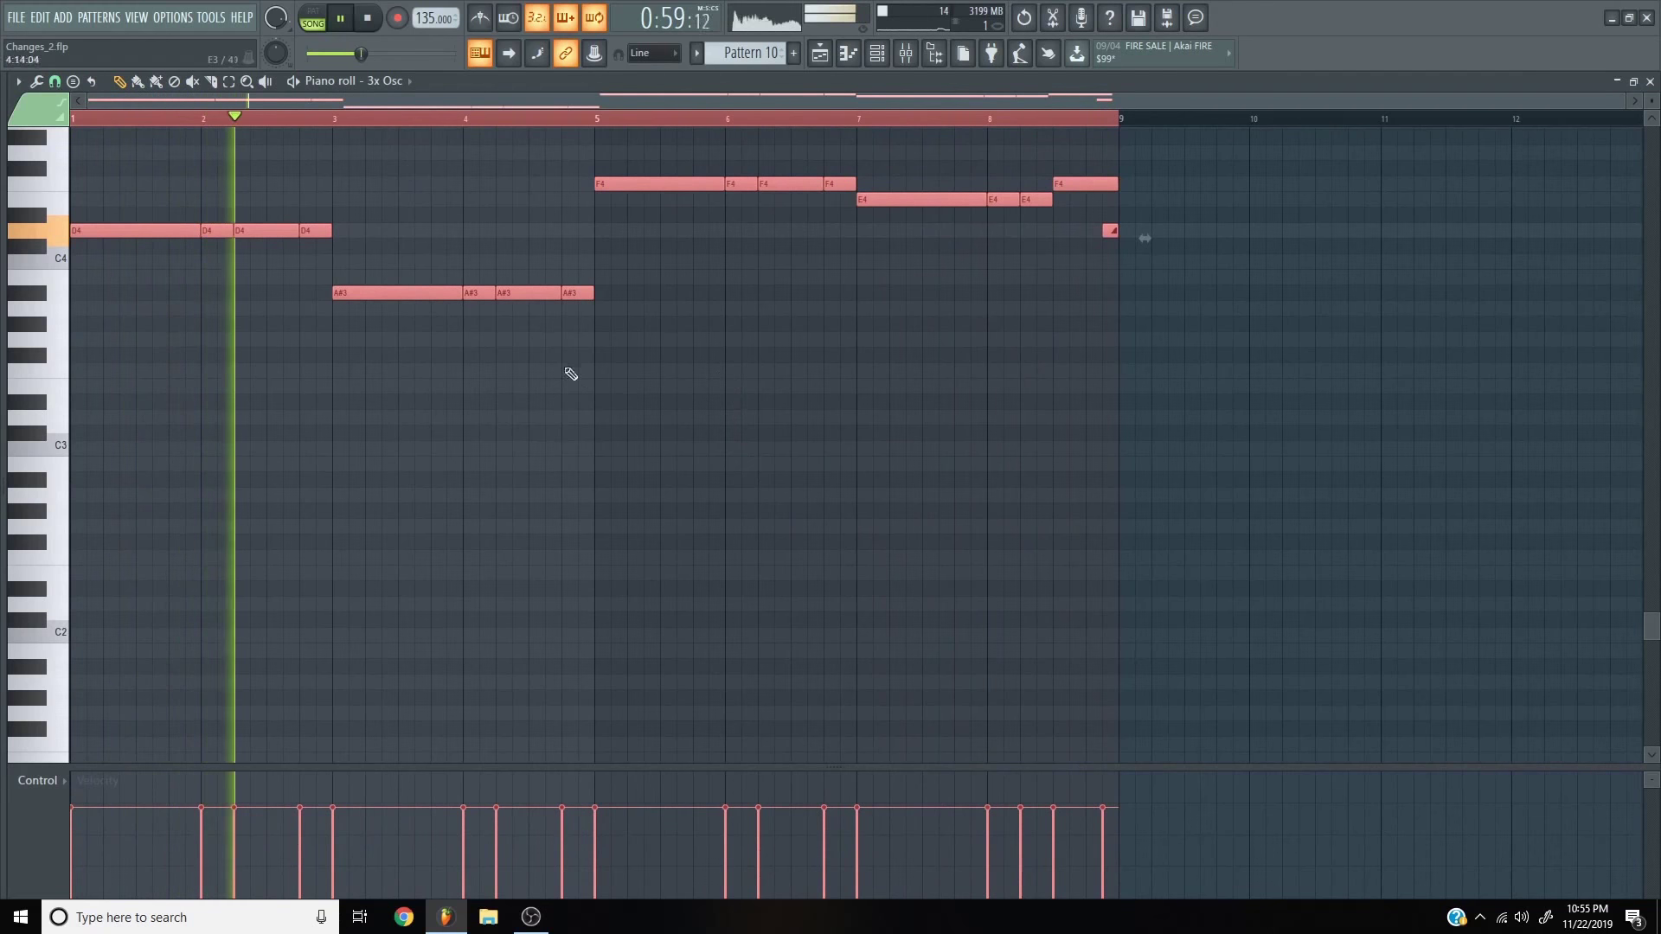
scroll(373, 240, up, 3)
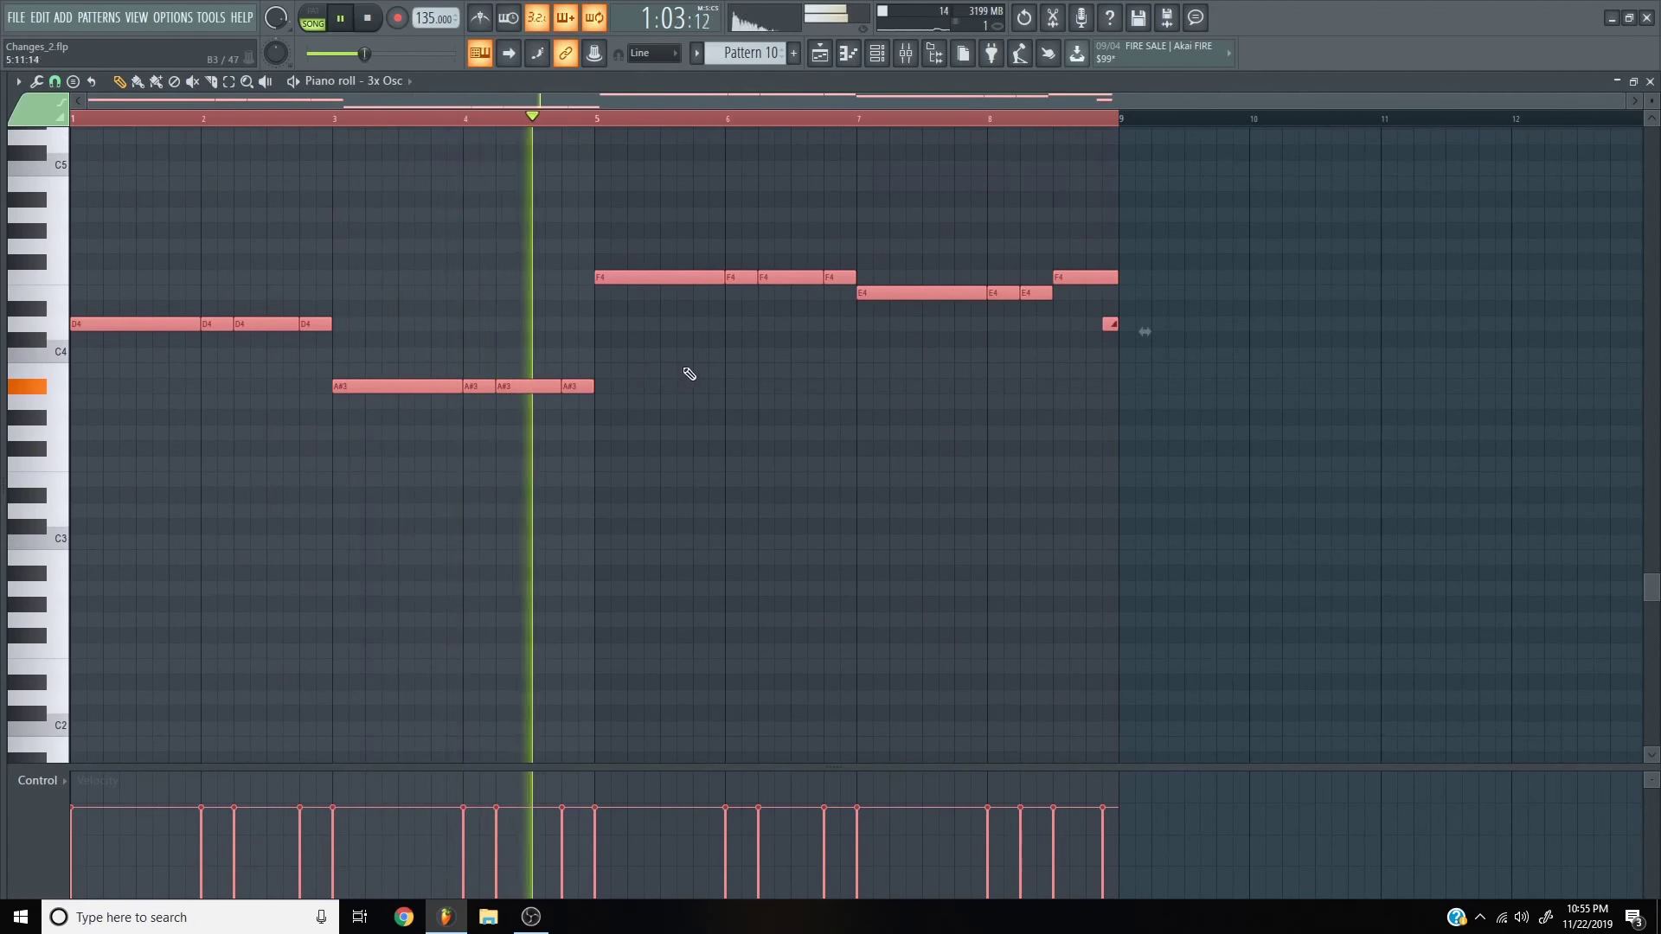
scroll(758, 370, up, 2)
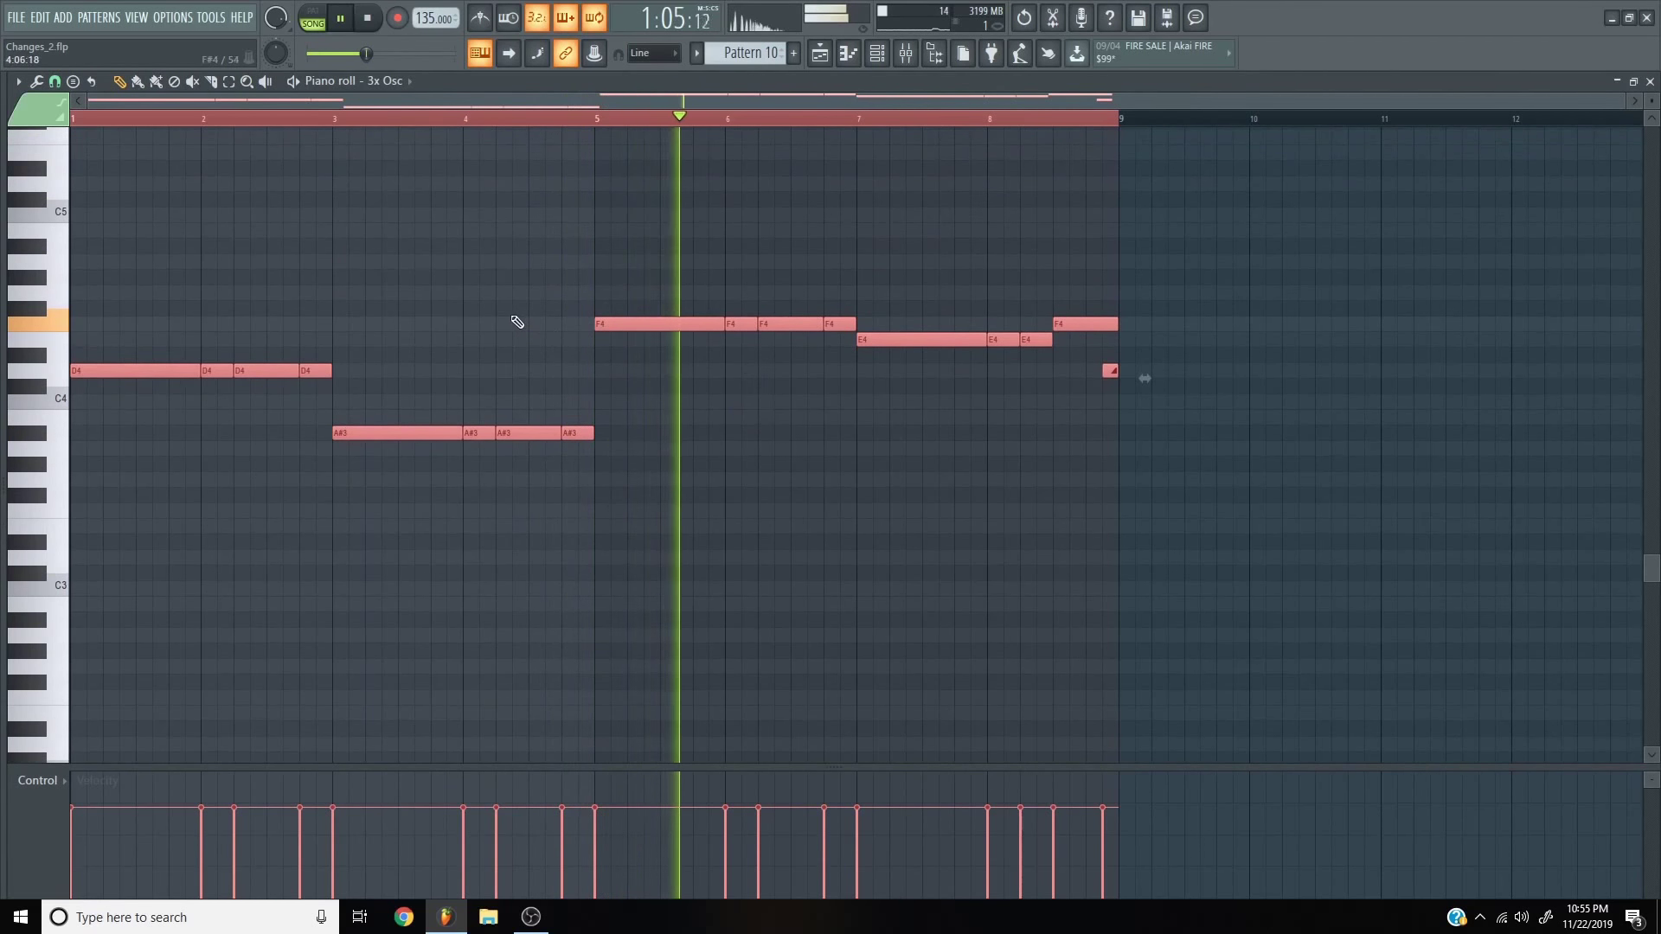
drag(571, 313, 1157, 342)
drag(857, 270, 1113, 371)
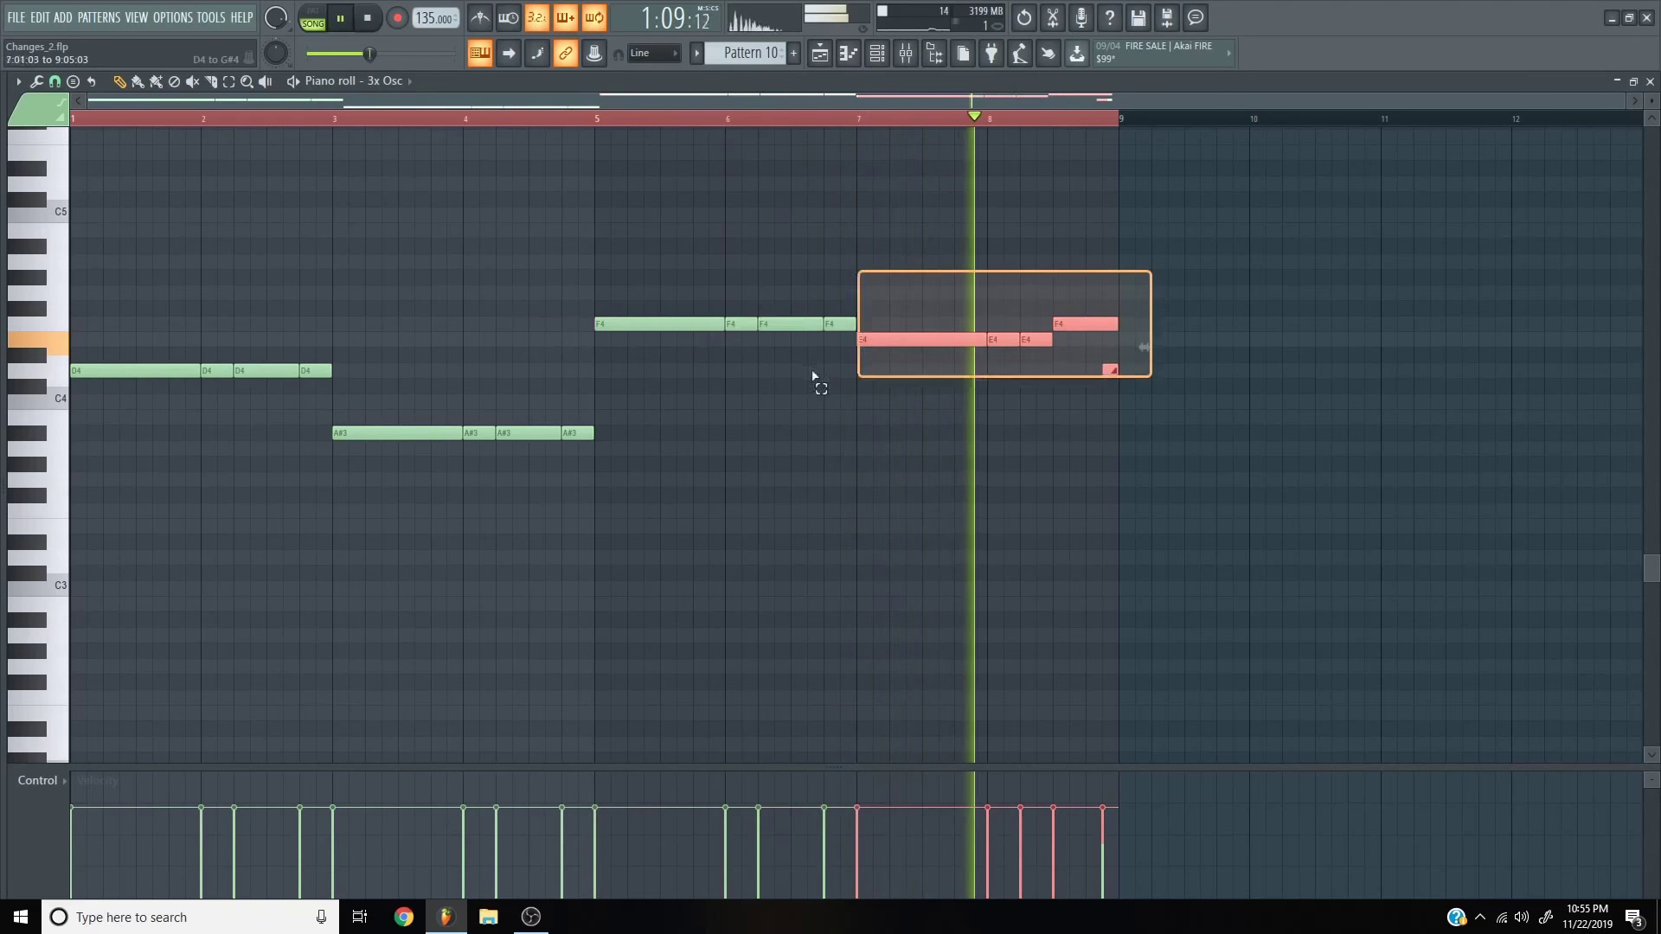
drag(461, 318, 1142, 374)
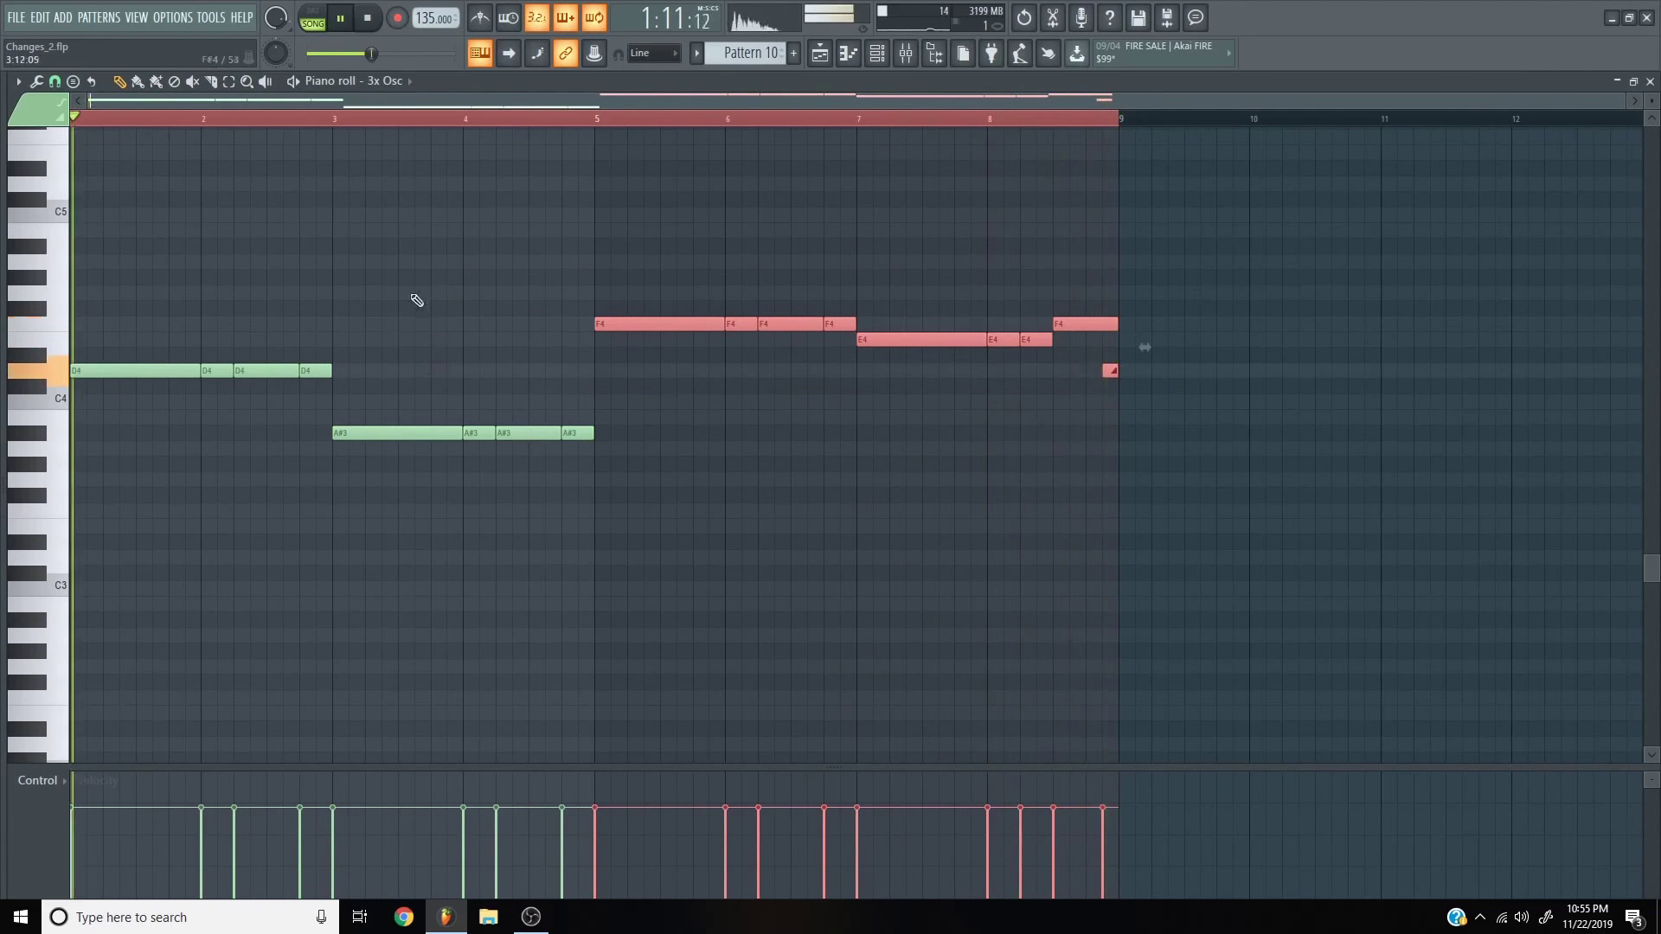
key(space)
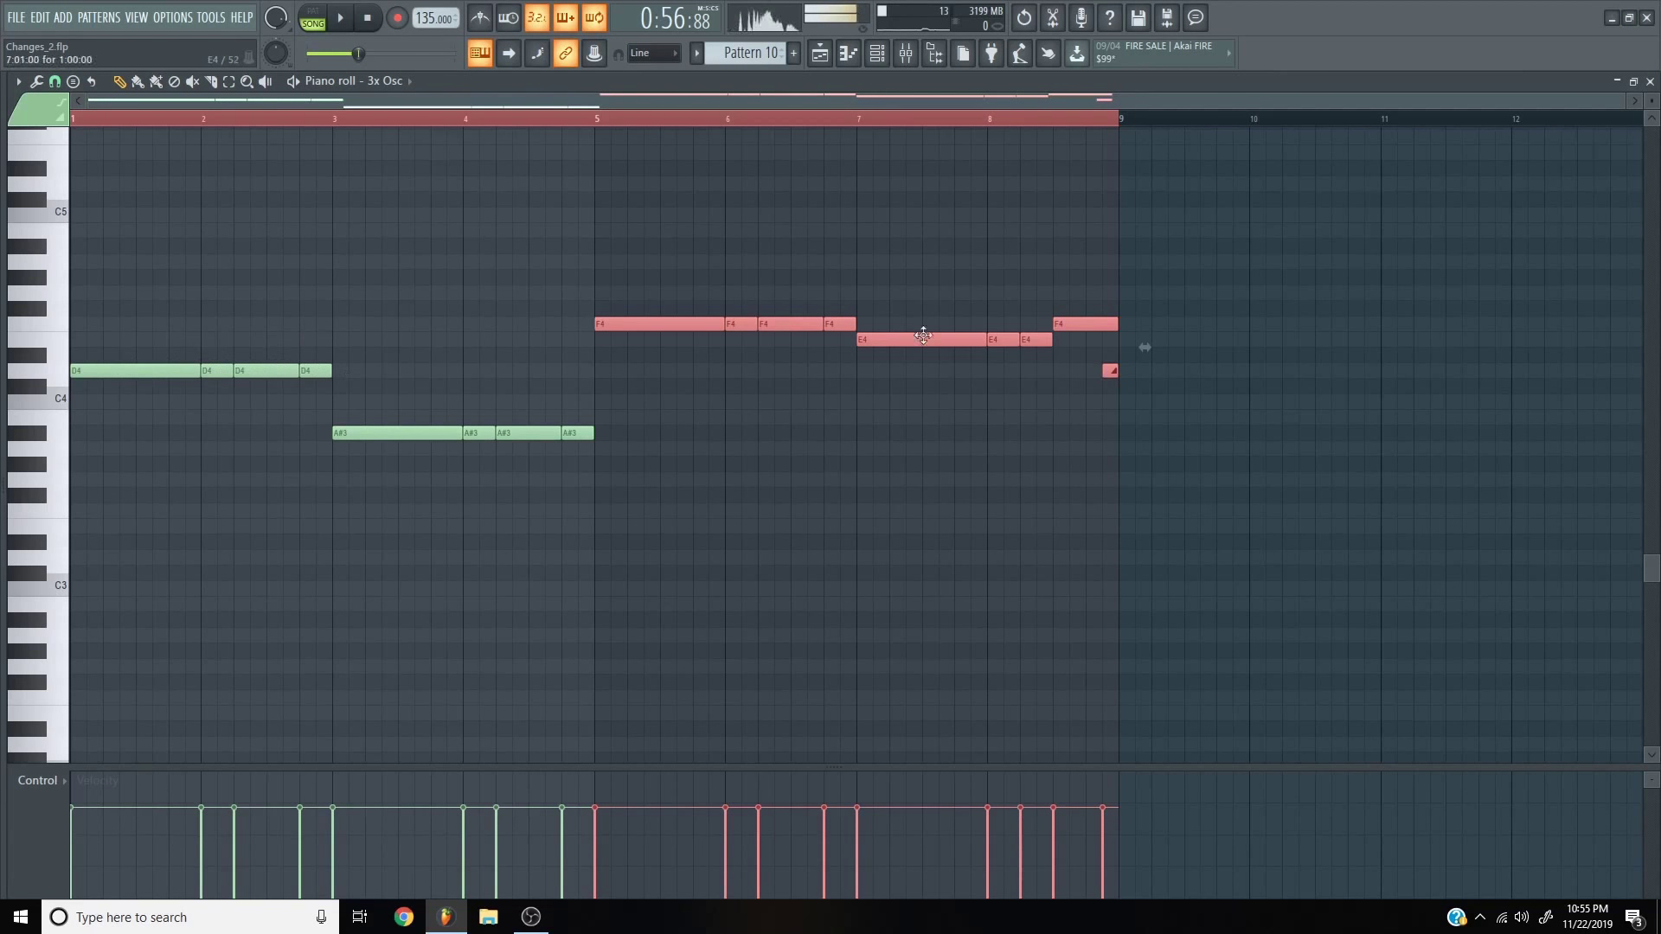
- Deselect Pattern 10's piano roll notes and return to the playlist with the playback position at bar 46
key(ctrl+d)
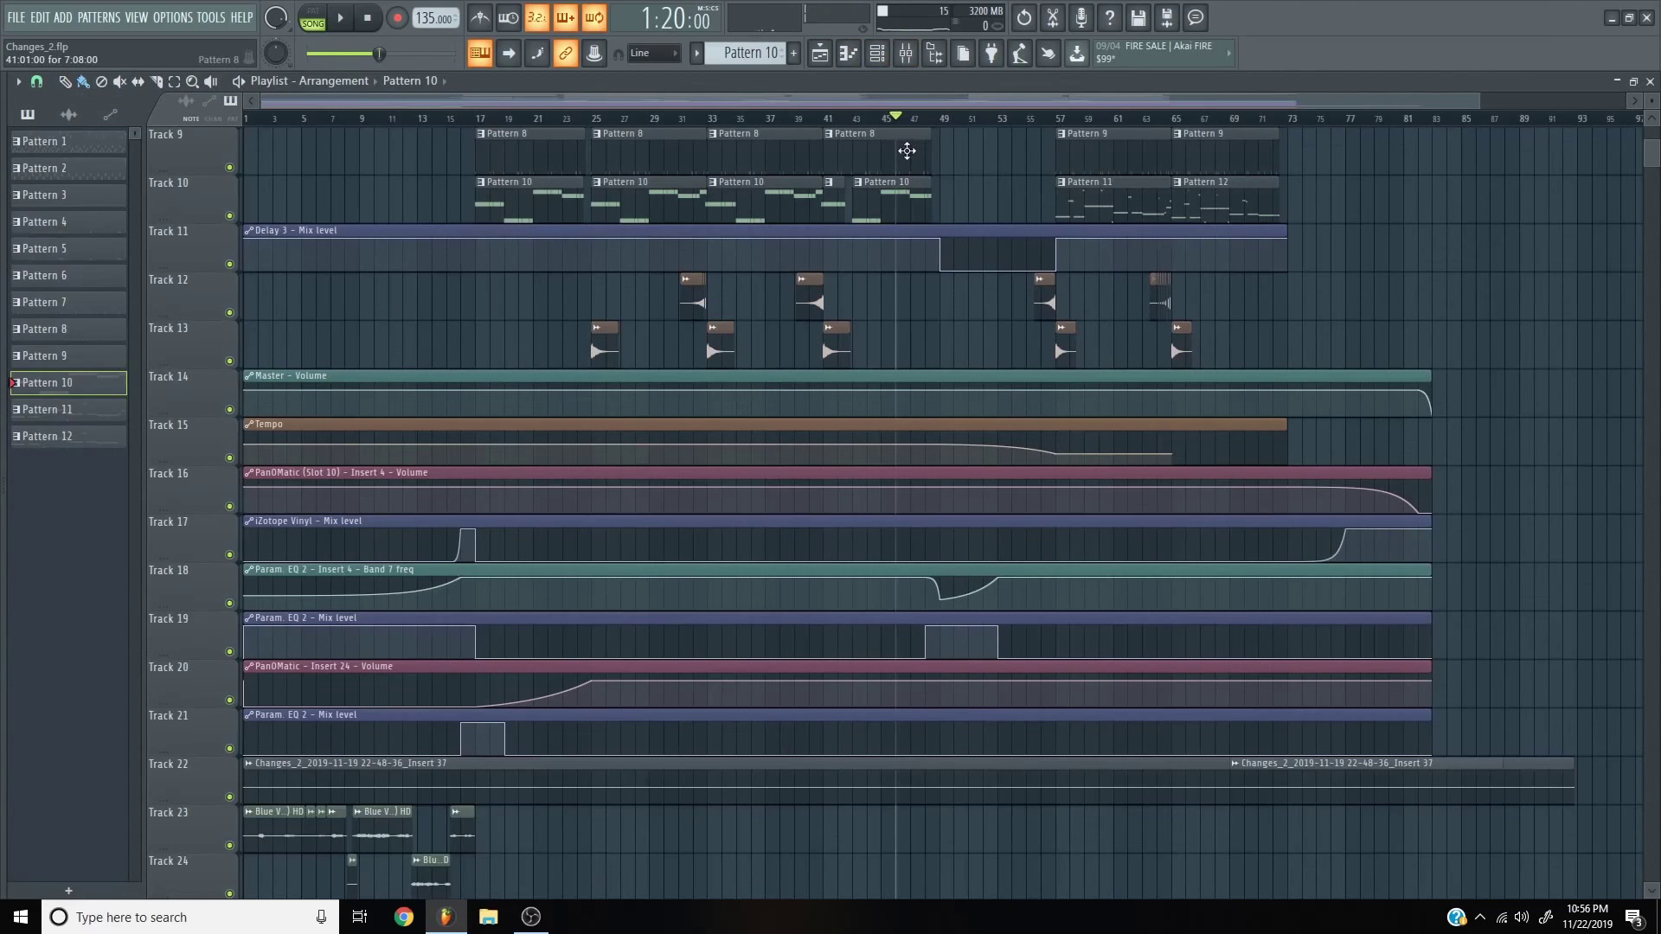
click(819, 53)
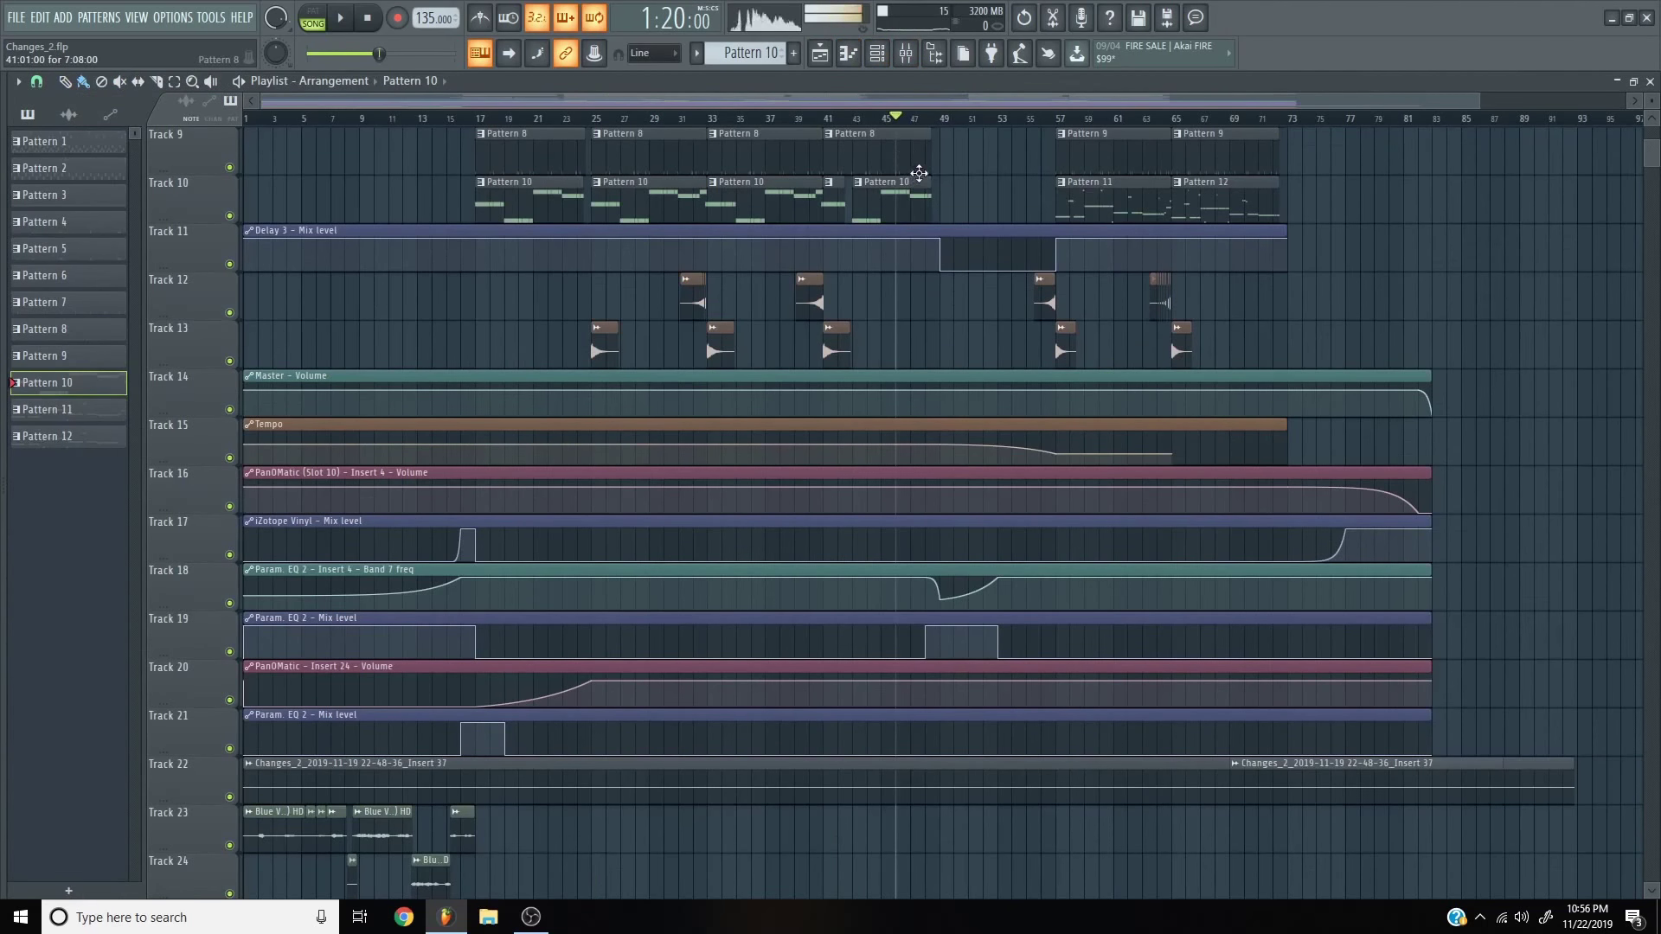
scroll(925, 173, down, 1)
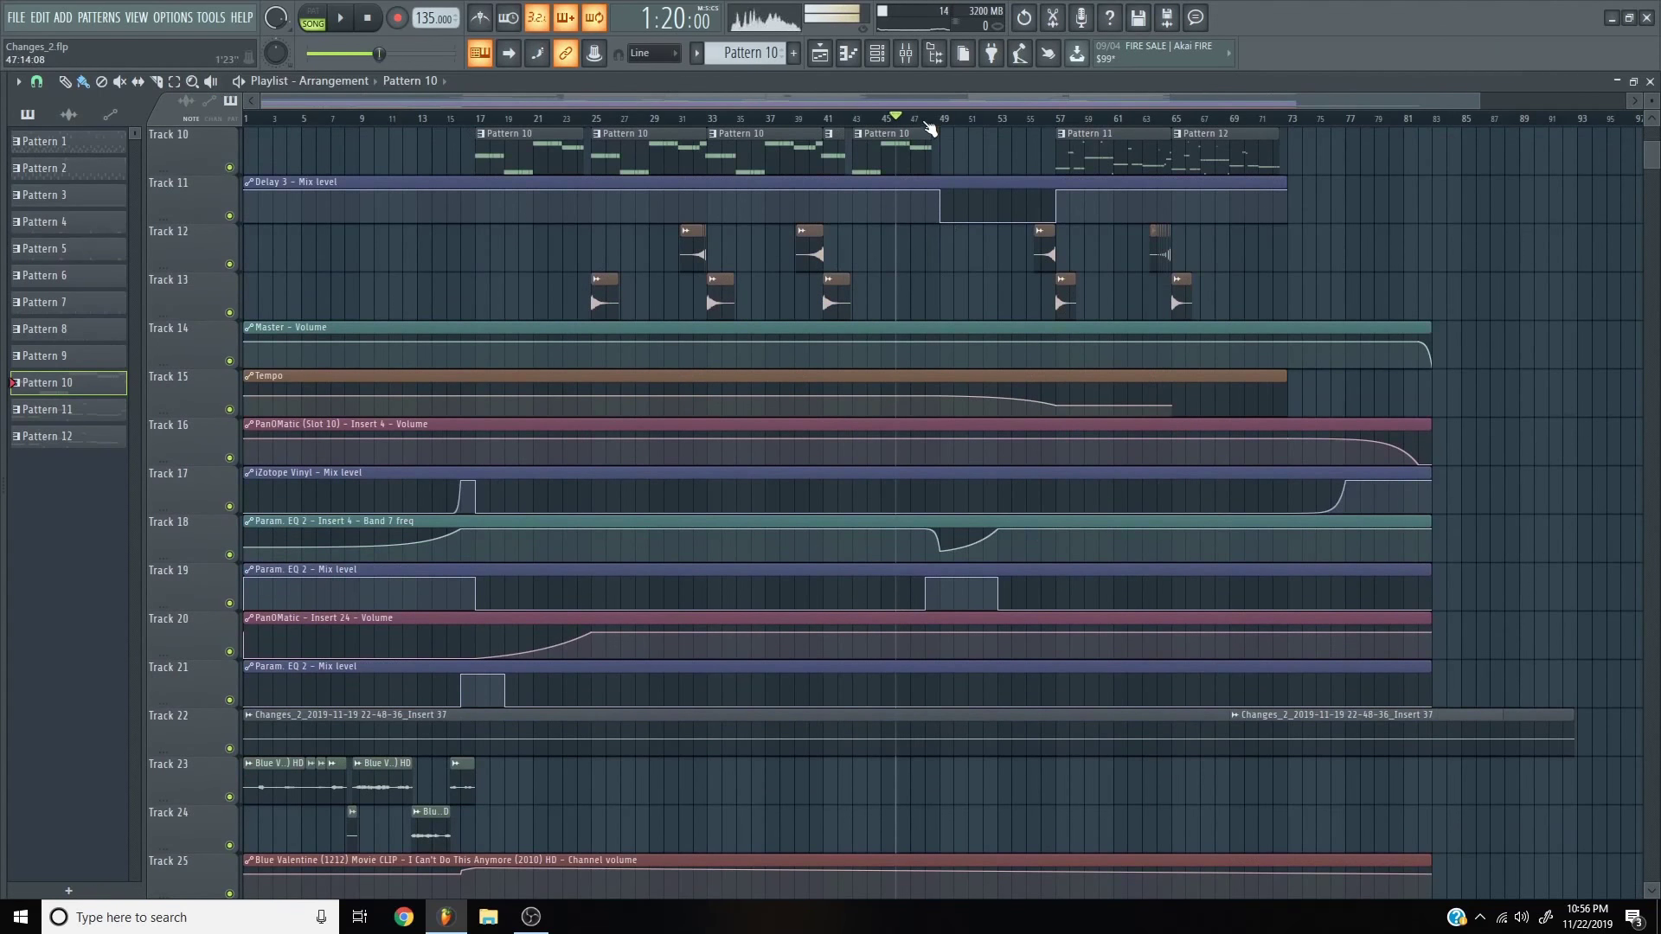
mouse_move(927, 125)
mouse_down()
mouse_move(851, 127)
mouse_move(896, 130)
mouse_up()
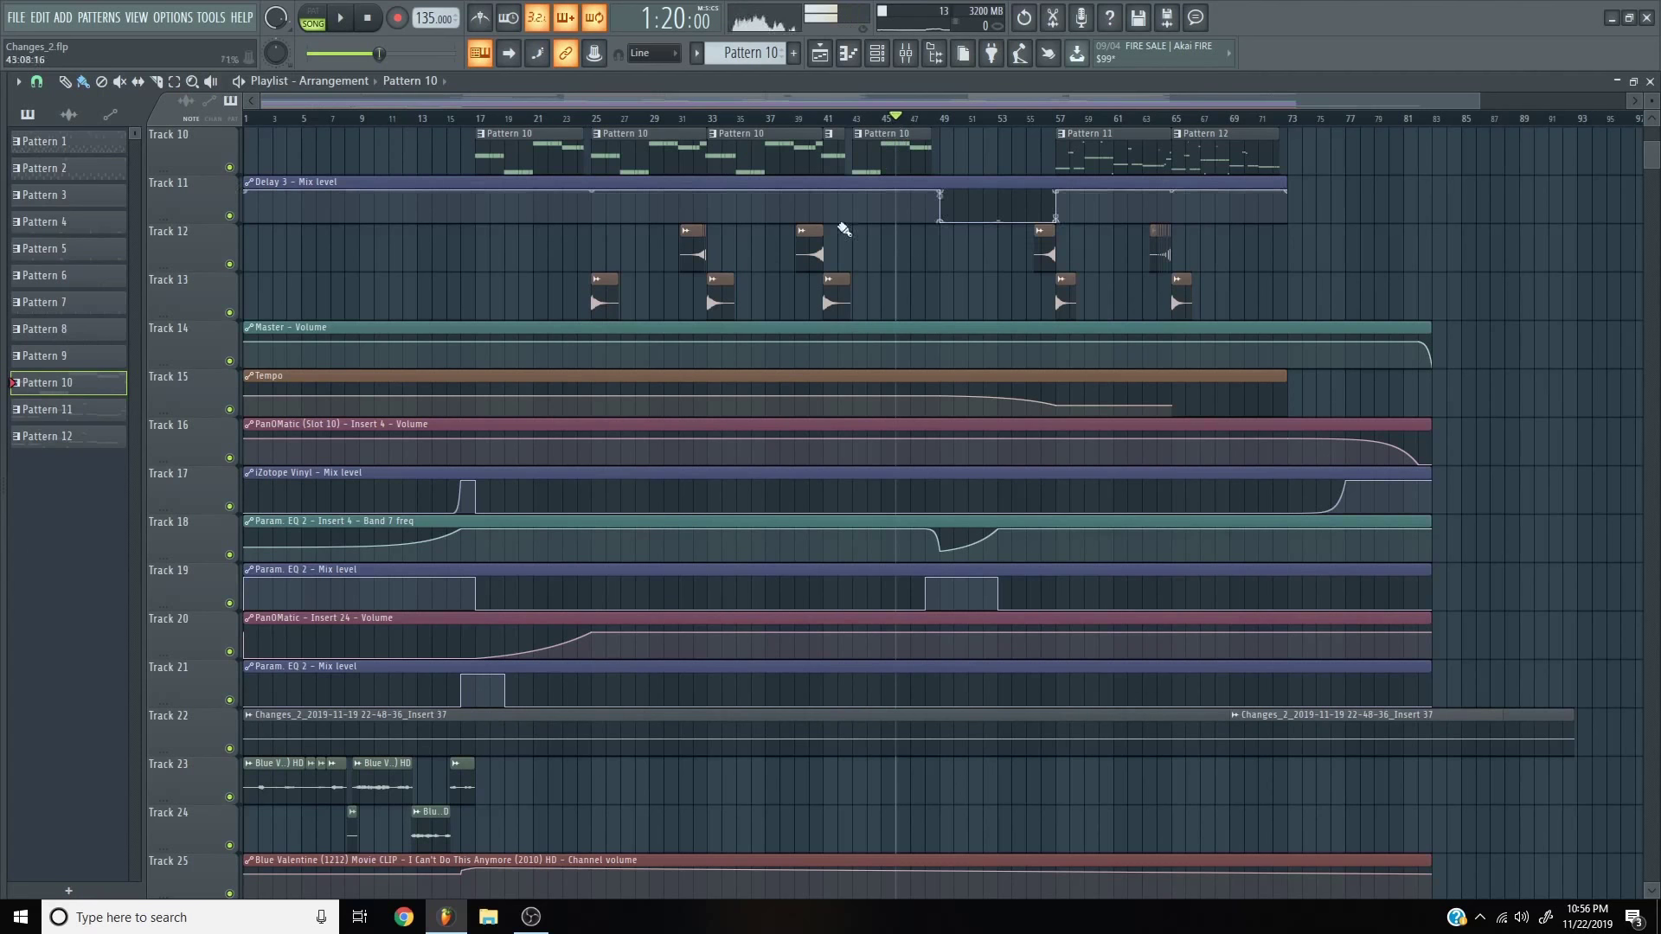
- Compare the song tempo at bar 57 and at bar 38 by placing the playback position at each
mouse_move(522, 398)
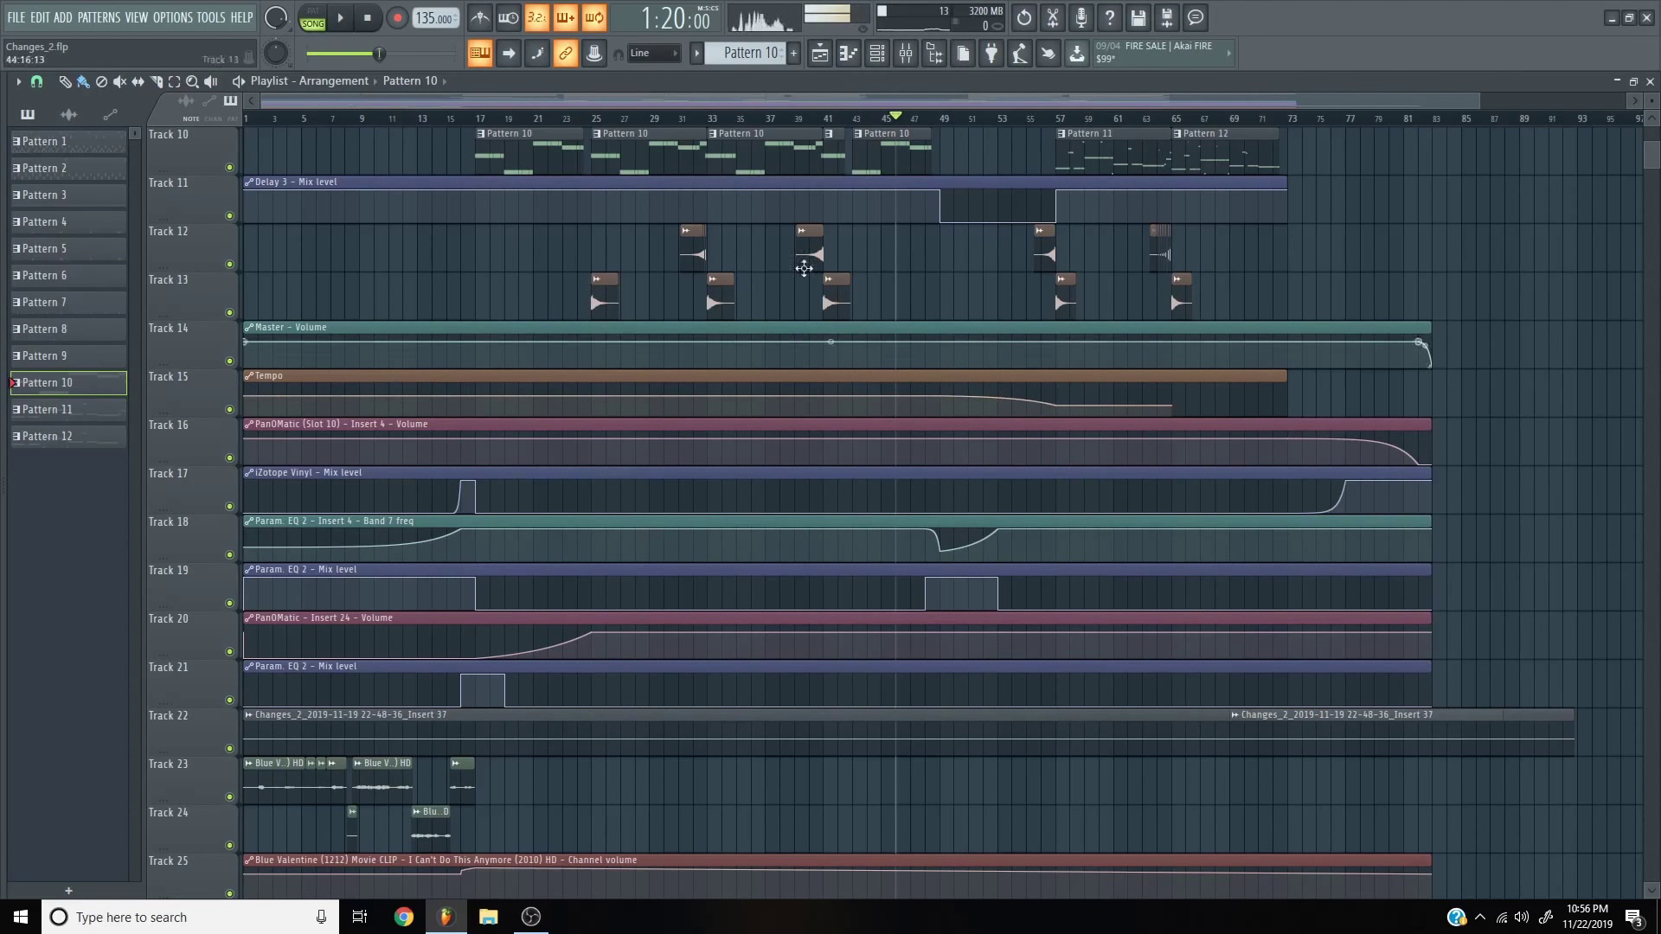
drag(942, 125, 1057, 130)
mouse_move(1136, 430)
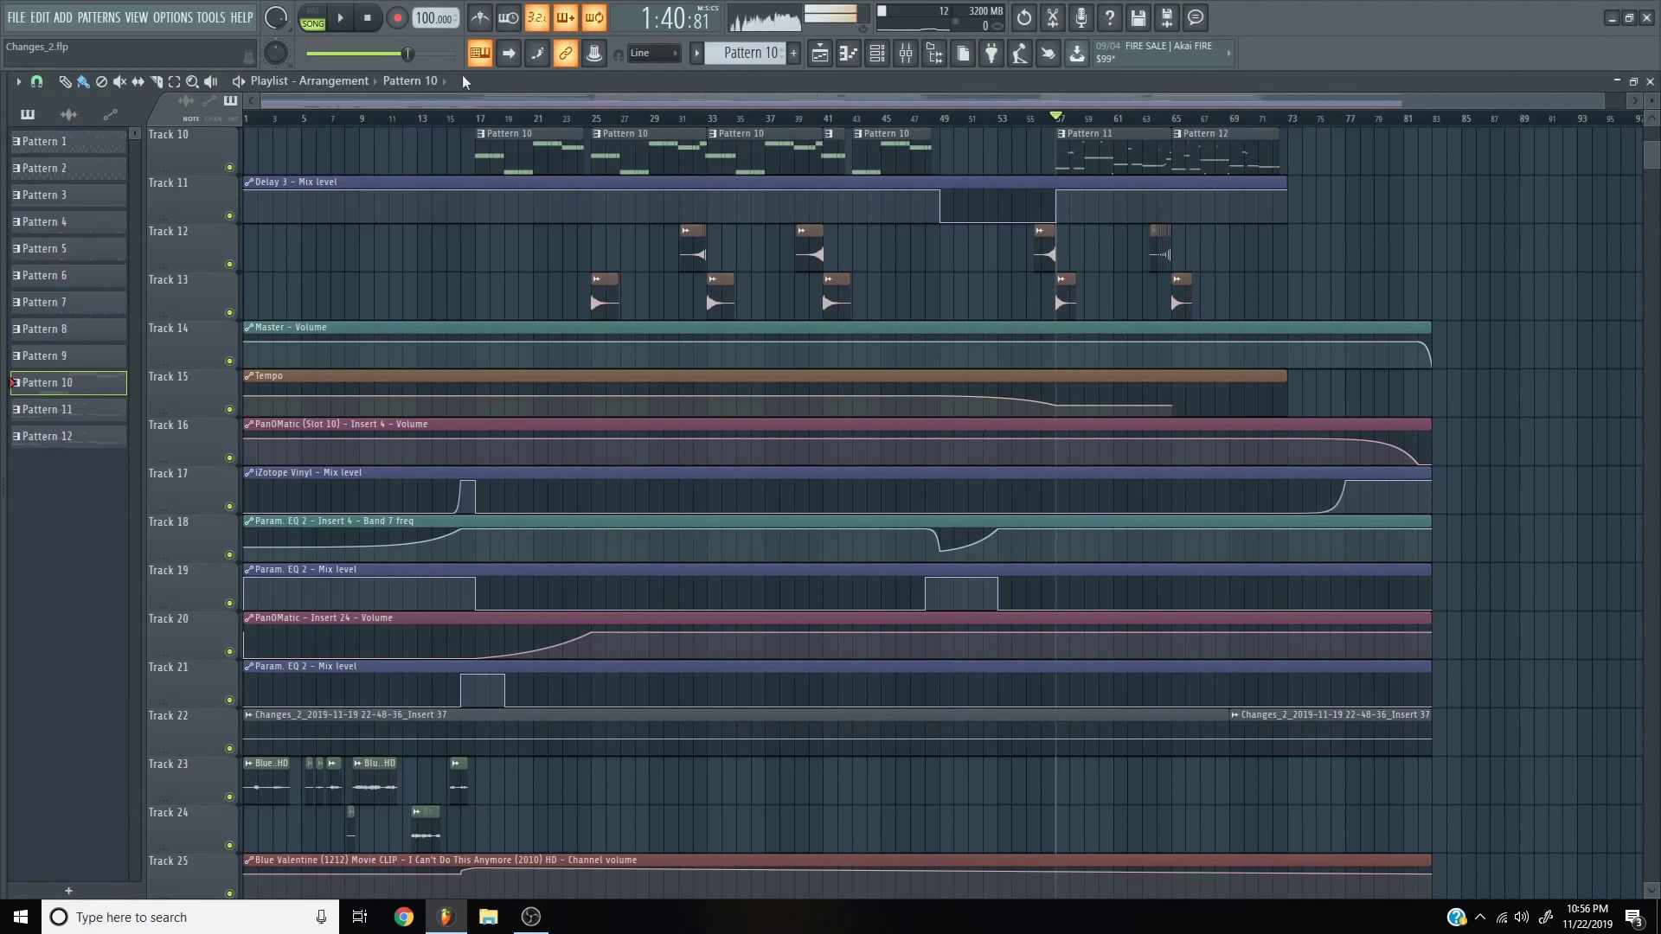
drag(927, 125, 782, 139)
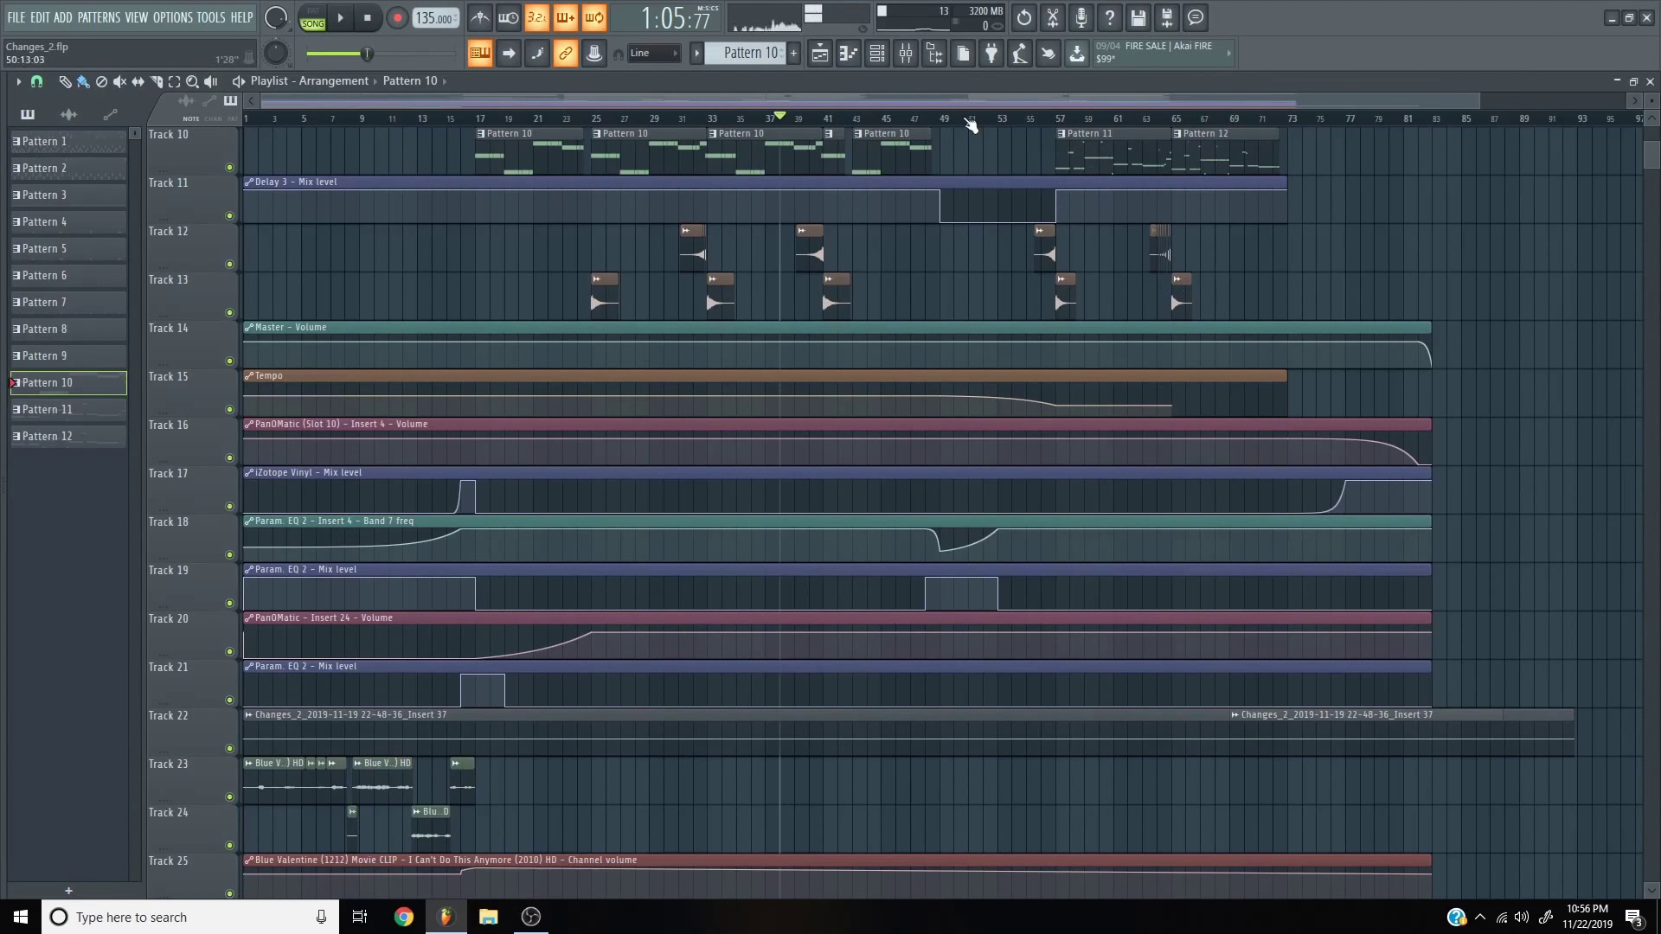
- Check the tempo automation through the break by moving the playback position to bar 51 and on to bar 55
click(971, 126)
scroll(970, 125, up, 5)
click(1037, 128)
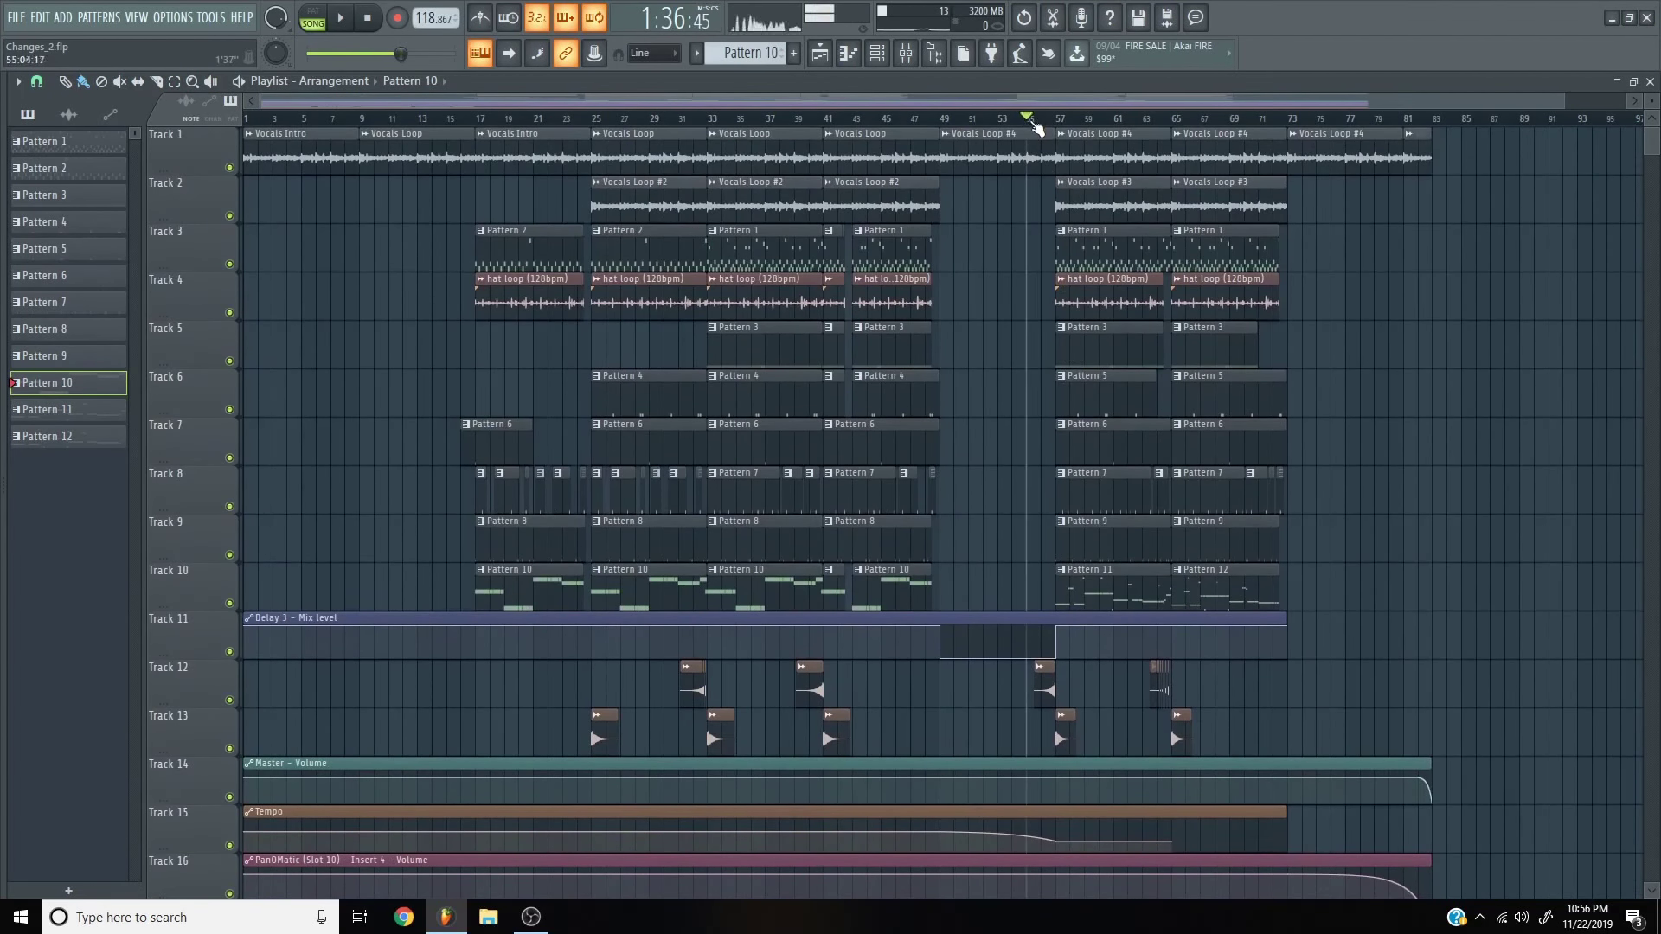